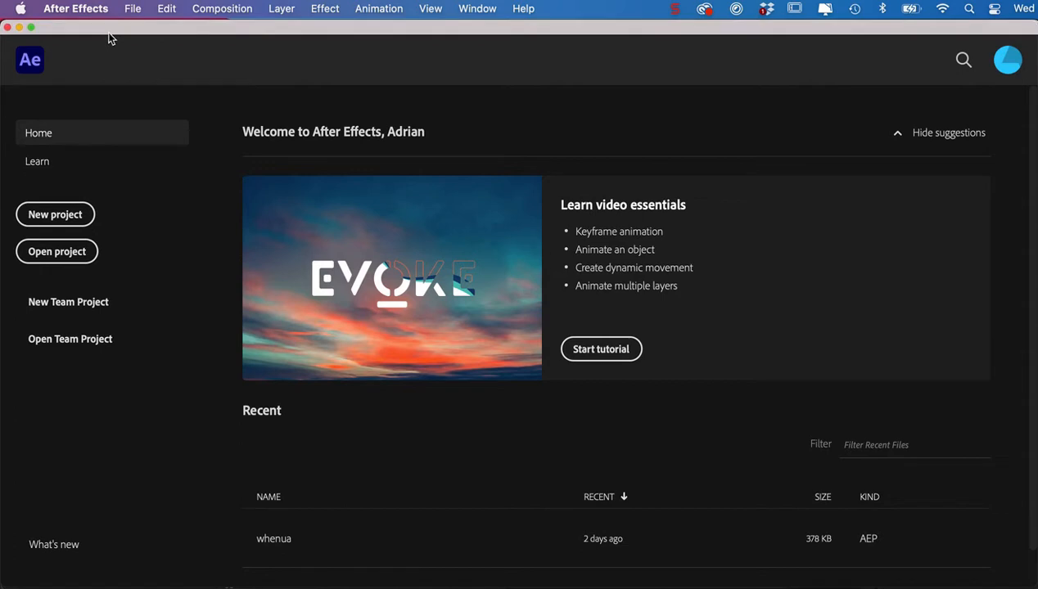
Dismiss the Home screen to reach the empty workspace and view the project's item list and the effect controls.
{"action": "left_click", "coordinate": [8, 28]}
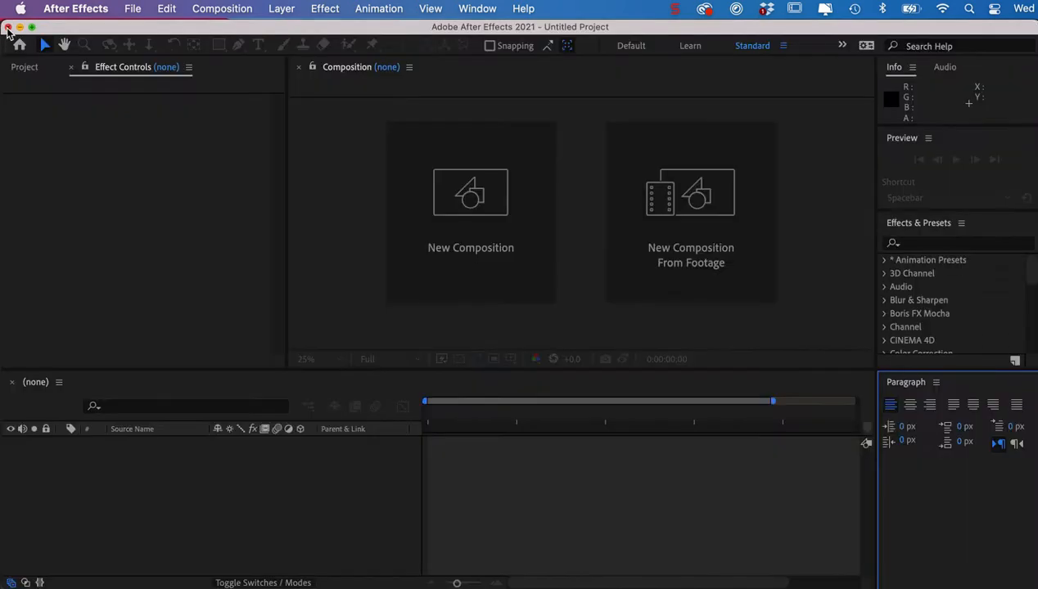
{"action": "left_click", "coordinate": [24, 69]}
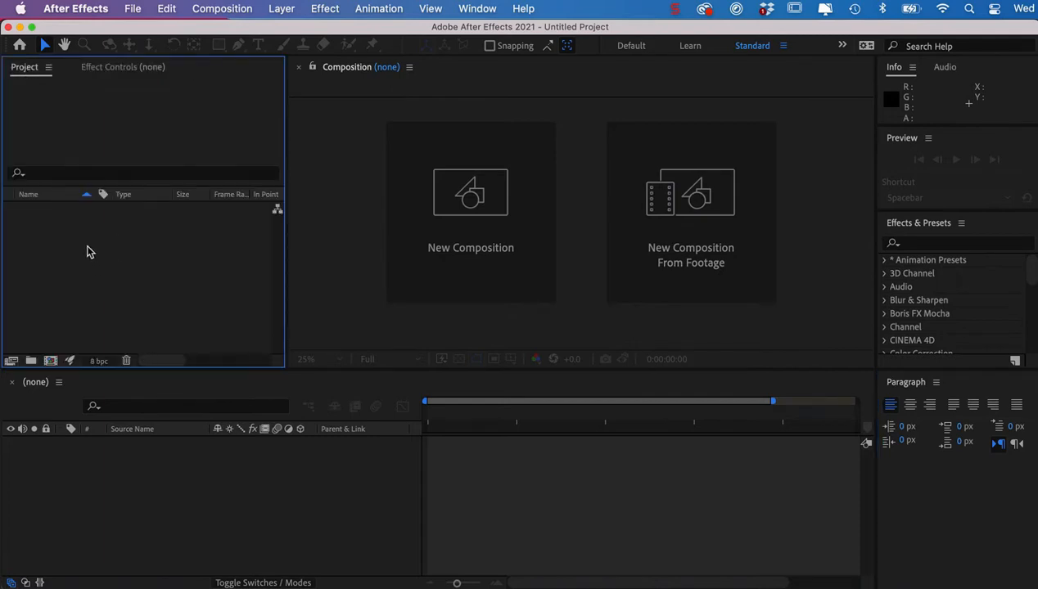
{"action": "left_click", "coordinate": [117, 68]}
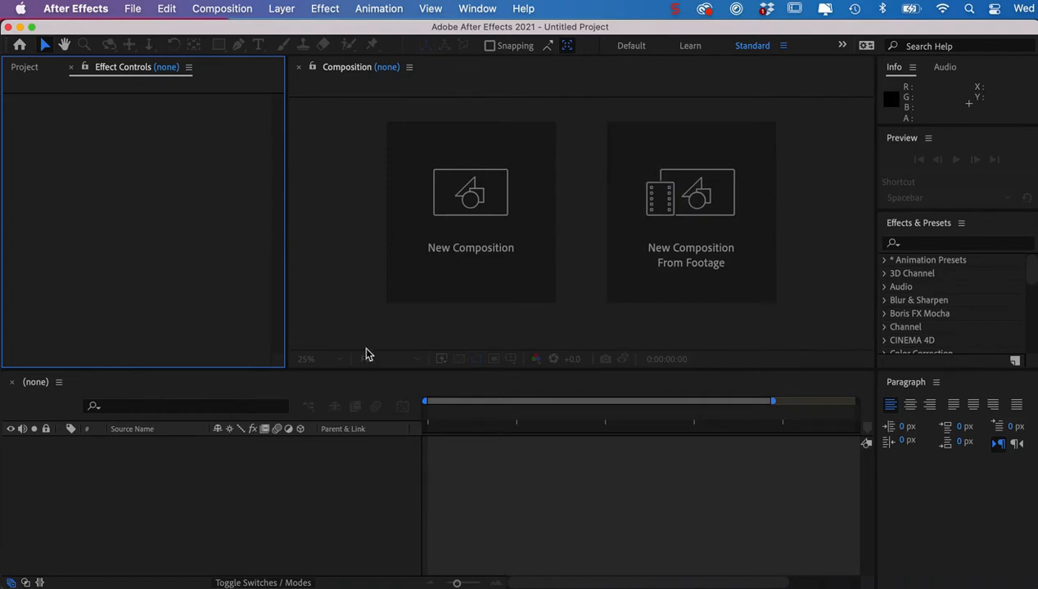
{"action": "left_click", "coordinate": [62, 10]}
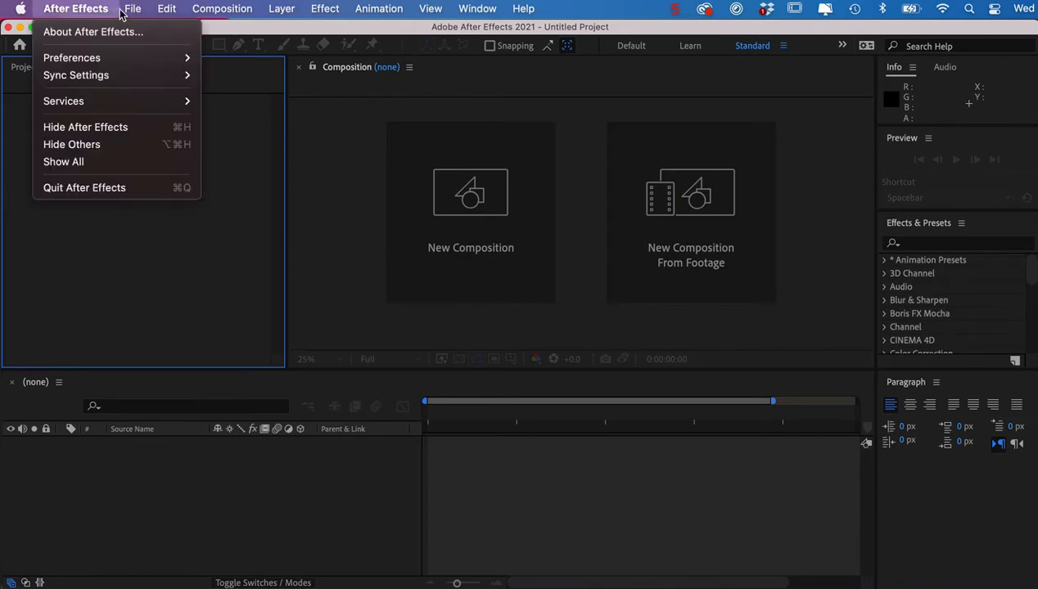
{"action": "mouse_move", "coordinate": [131, 10]}
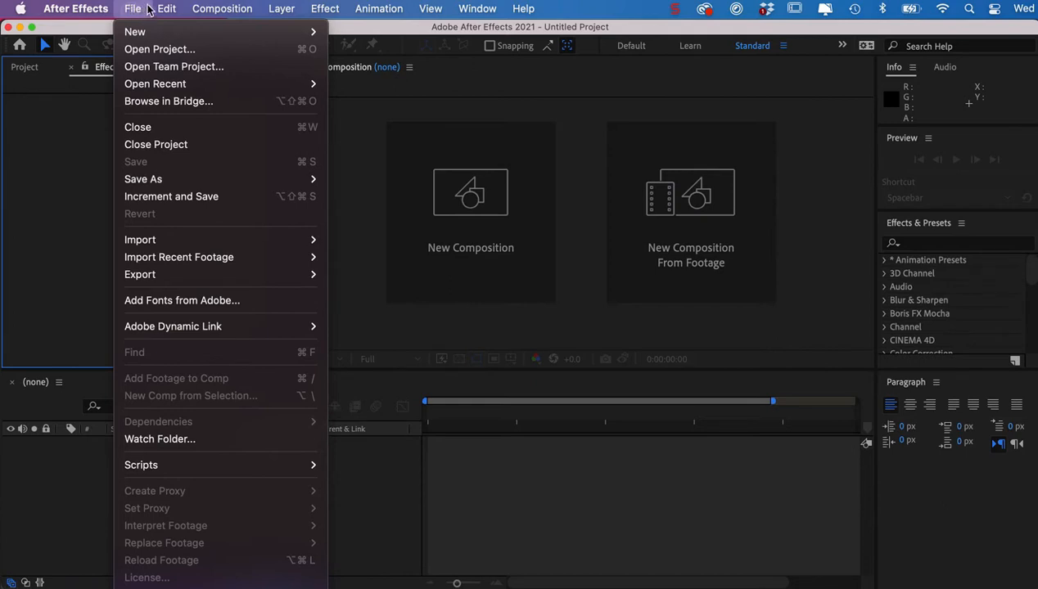
{"action": "mouse_move", "coordinate": [164, 8]}
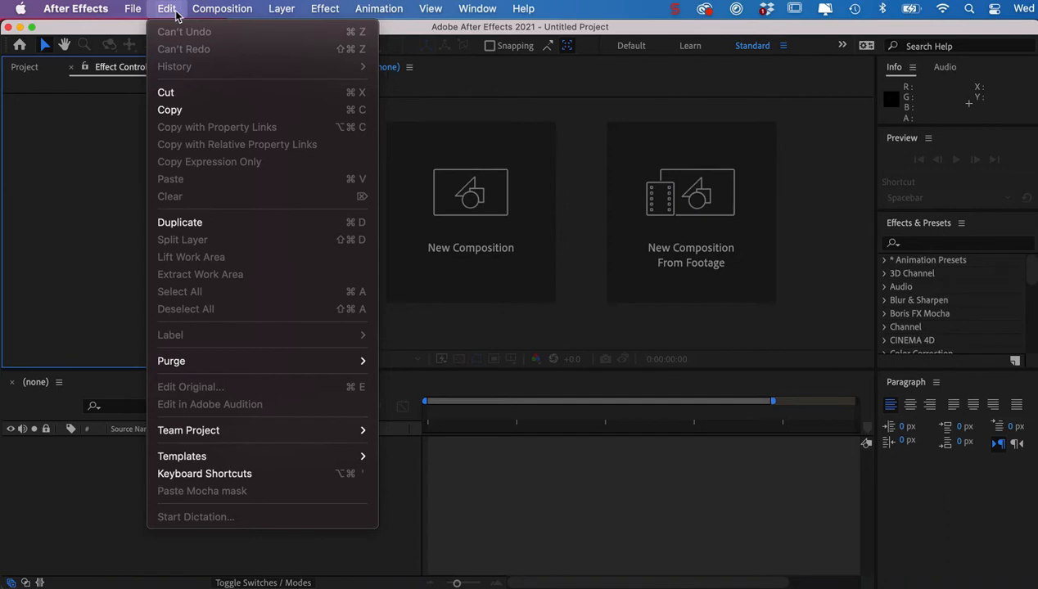
{"action": "mouse_move", "coordinate": [209, 14]}
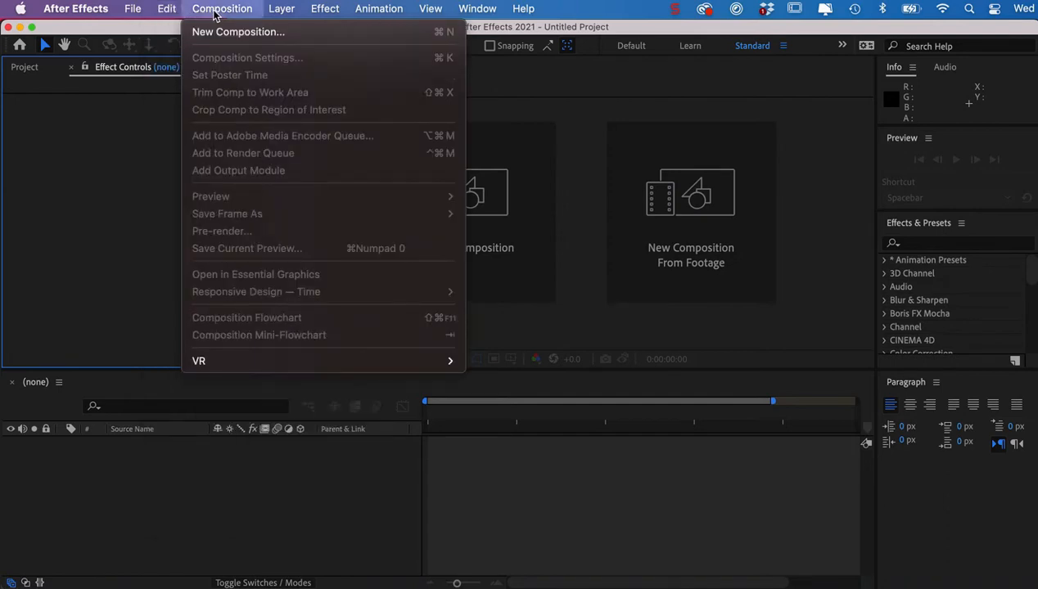
{"action": "mouse_move", "coordinate": [275, 14]}
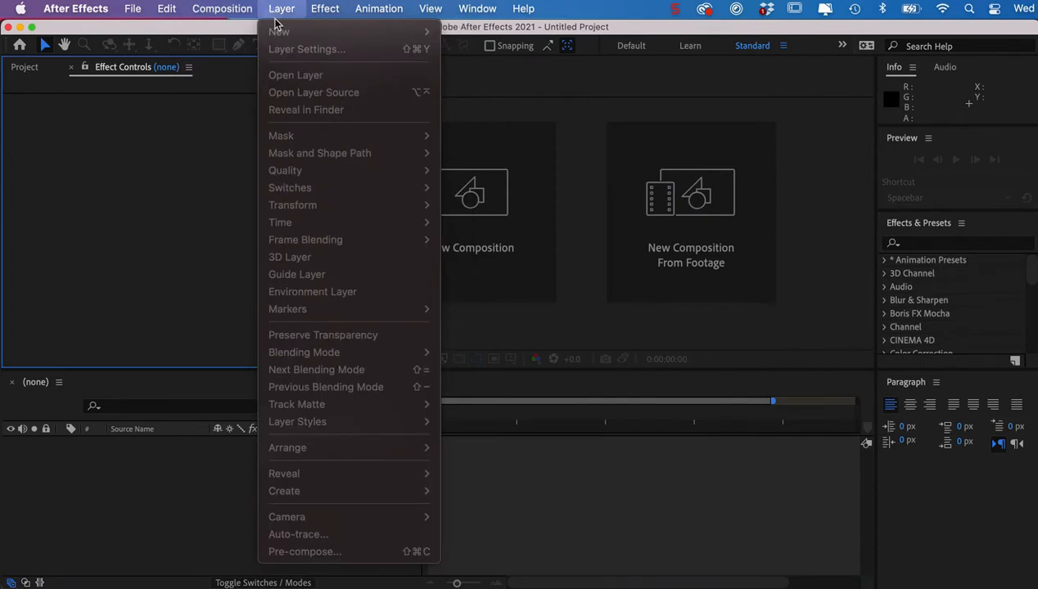
{"action": "mouse_move", "coordinate": [312, 12]}
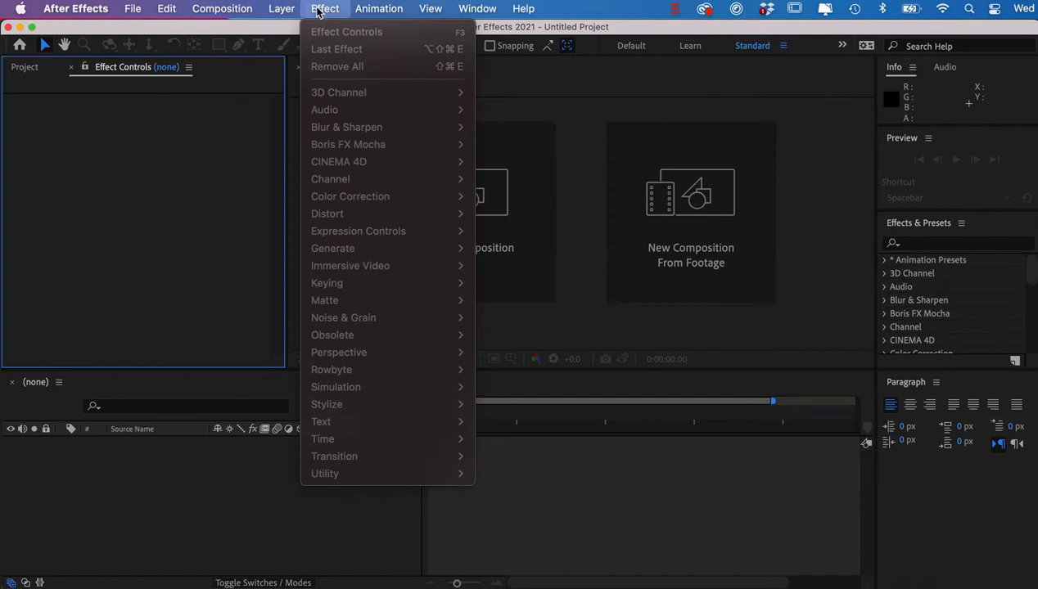
{"action": "mouse_move", "coordinate": [371, 11]}
{"action": "left_click", "coordinate": [569, 293]}
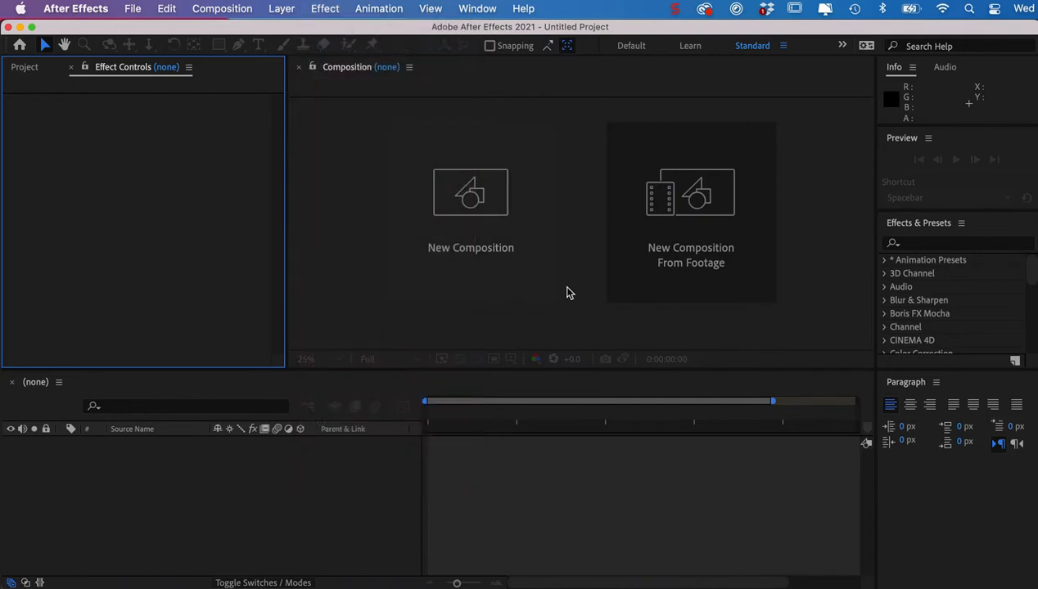
Create a new composition named MAIN using the HDTV 1080 25 preset.
{"action": "left_click", "coordinate": [457, 200]}
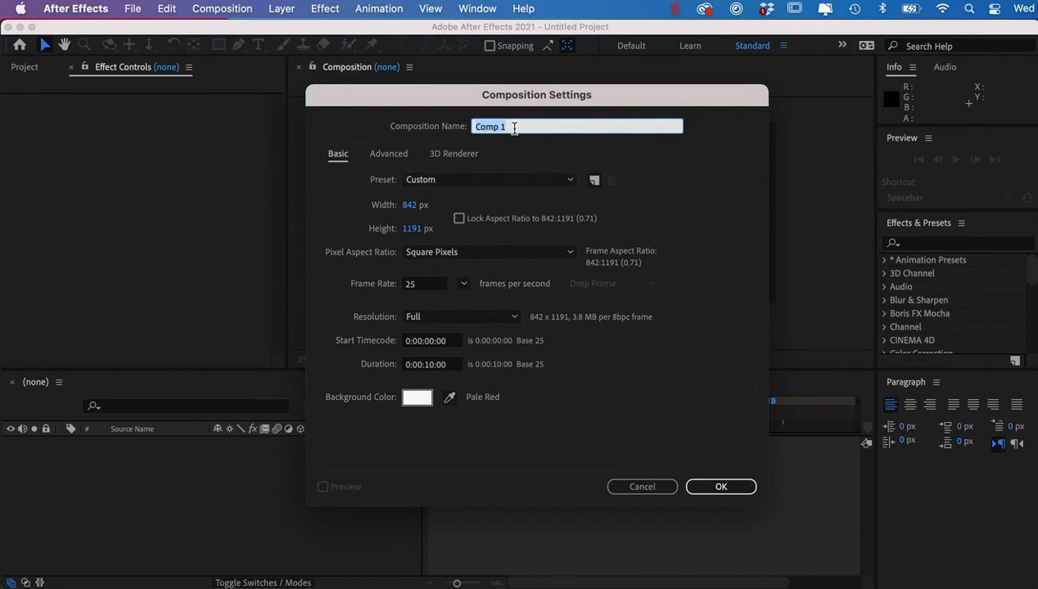
{"action": "type", "text": "MAIN"}
{"action": "left_click", "coordinate": [479, 183]}
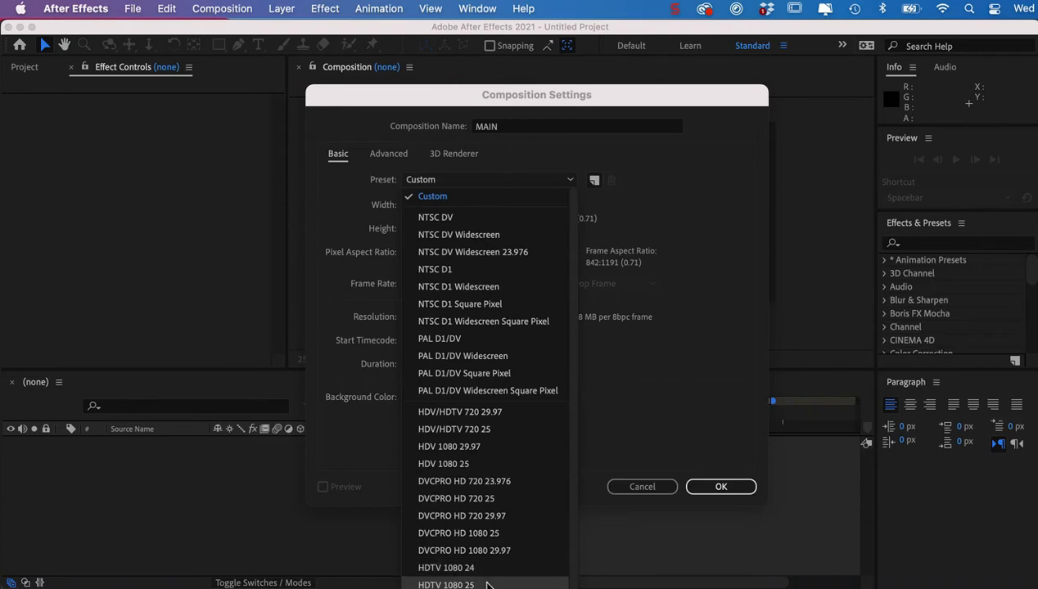
{"action": "left_click", "coordinate": [488, 584]}
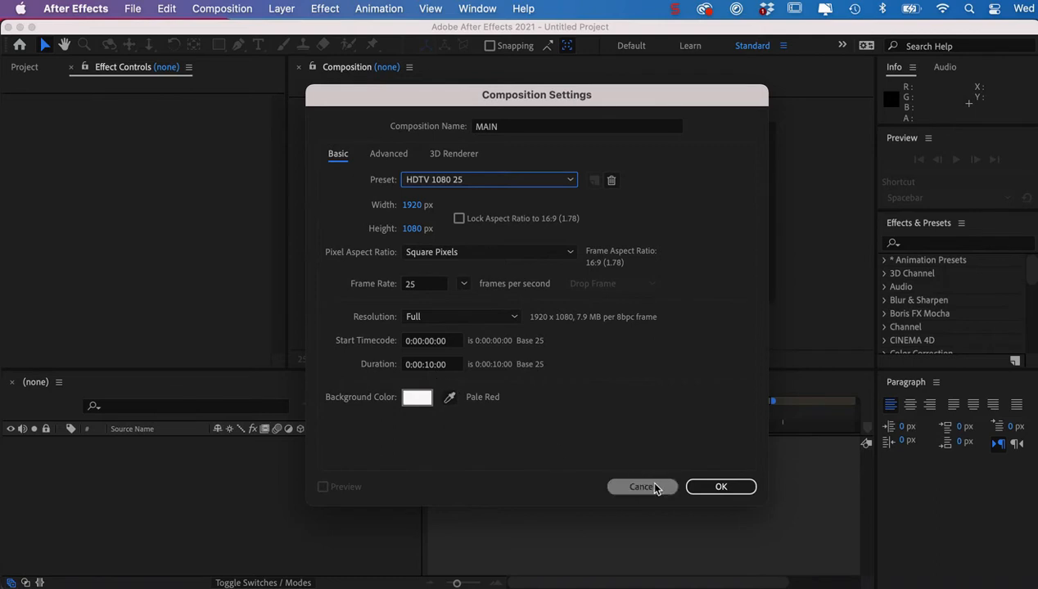
{"action": "left_click", "coordinate": [724, 489]}
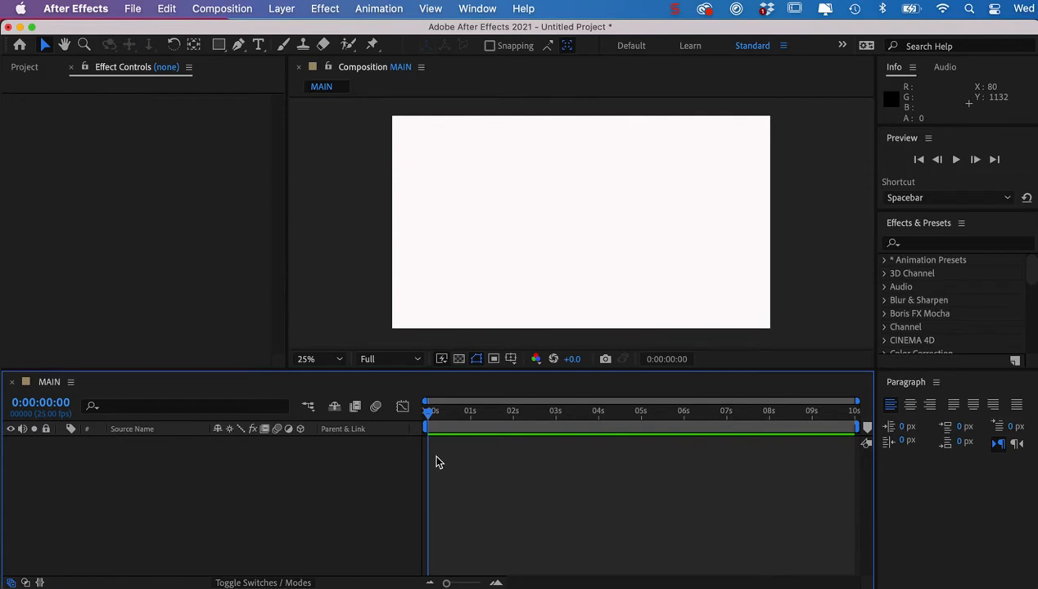
{"action": "key", "text": "period"}
{"action": "left_click", "coordinate": [284, 9]}
{"action": "mouse_move", "coordinate": [286, 37]}
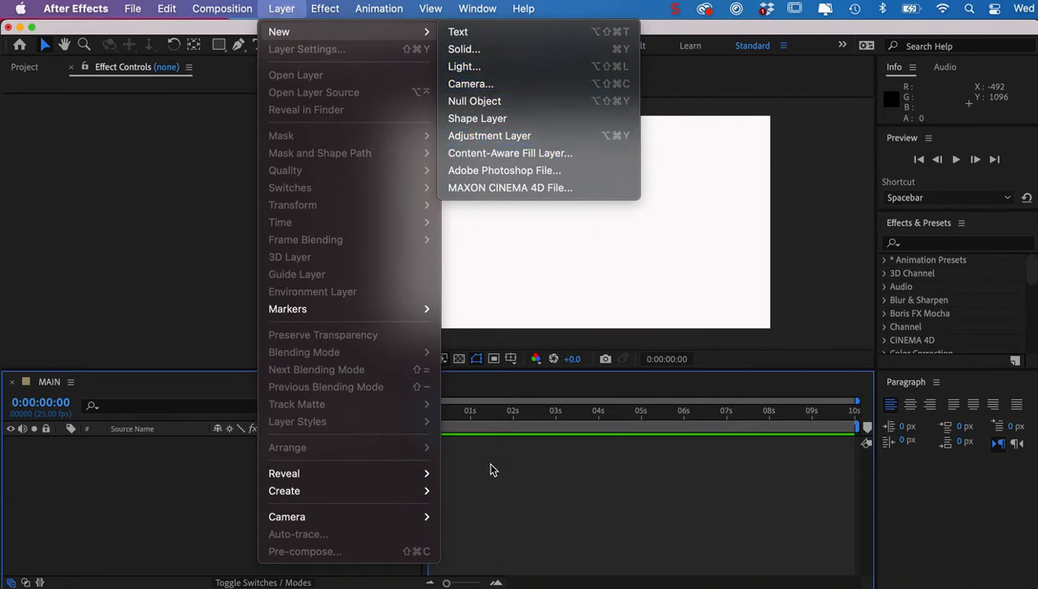
{"action": "left_click", "coordinate": [284, 10]}
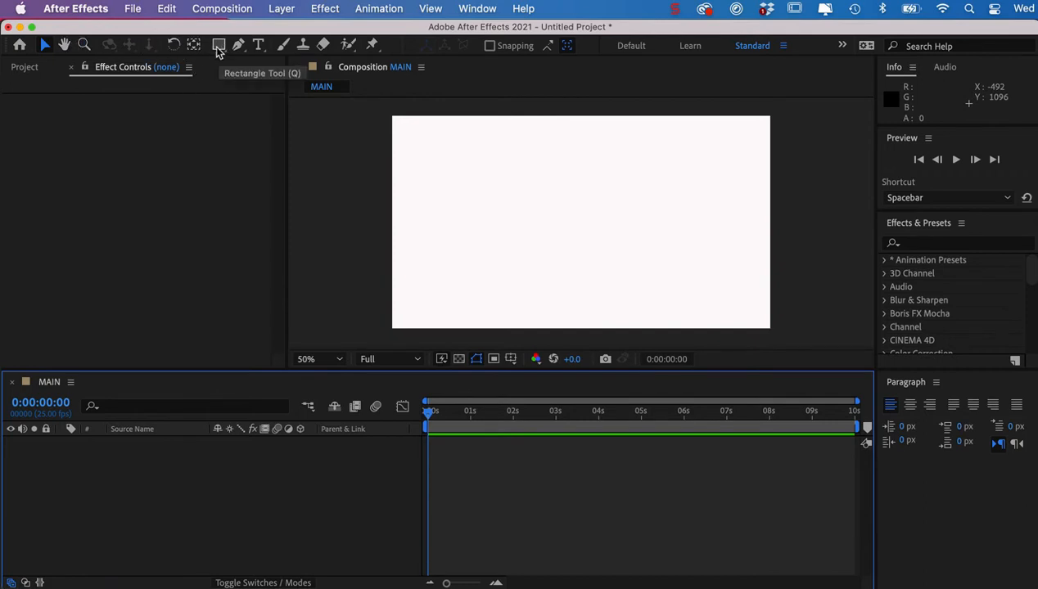
Draw a red circle with the Ellipse tool in the composition's upper-left area, centred at about 244, 272.
{"action": "left_click", "coordinate": [219, 46]}
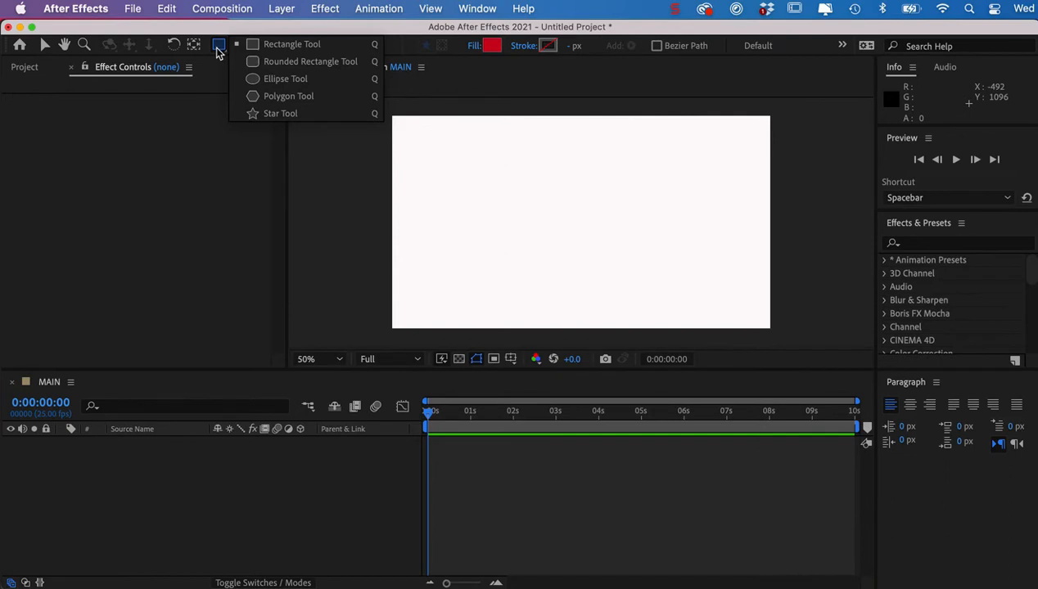
{"action": "left_click", "coordinate": [257, 78]}
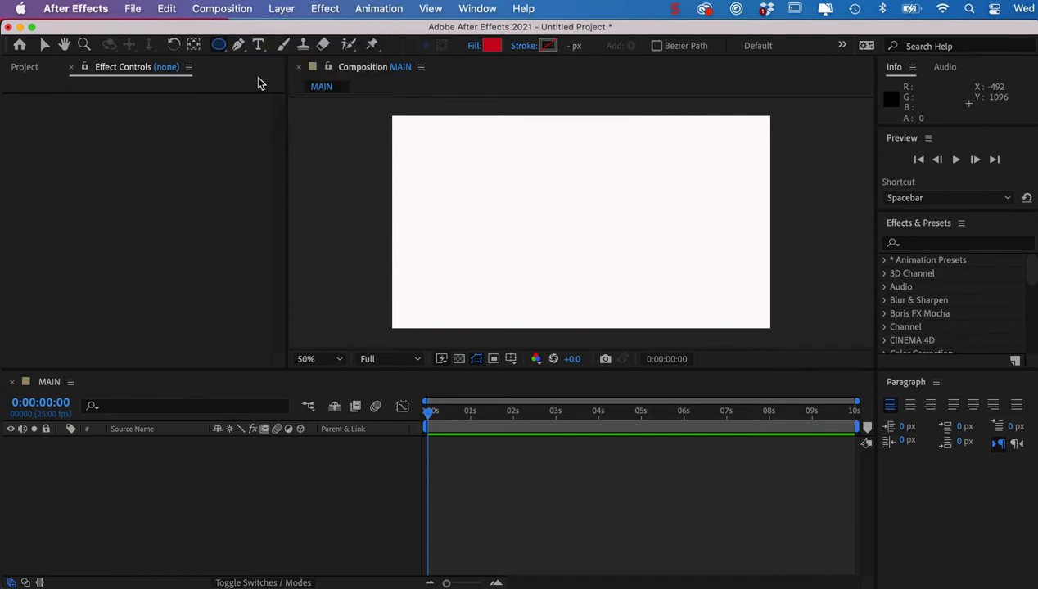
{"action": "left_click", "coordinate": [420, 149]}
{"action": "left_click_drag", "start_coordinate": [420, 149], "coordinate": [460, 178]}
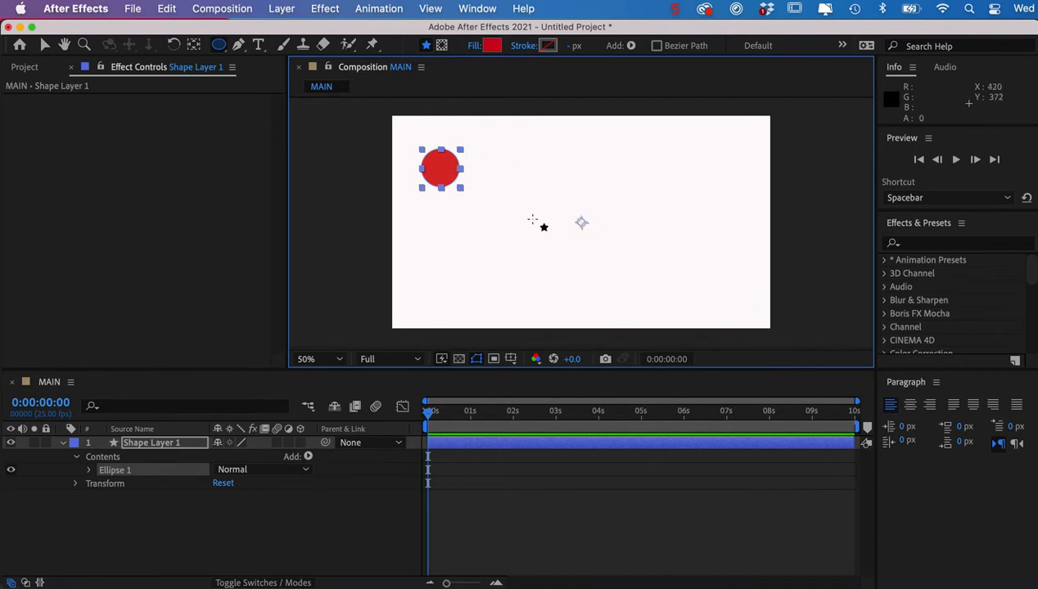
Move the shape layer's anchor point to the centre of the red circle with the Pan Behind tool.
{"action": "left_click", "coordinate": [195, 45]}
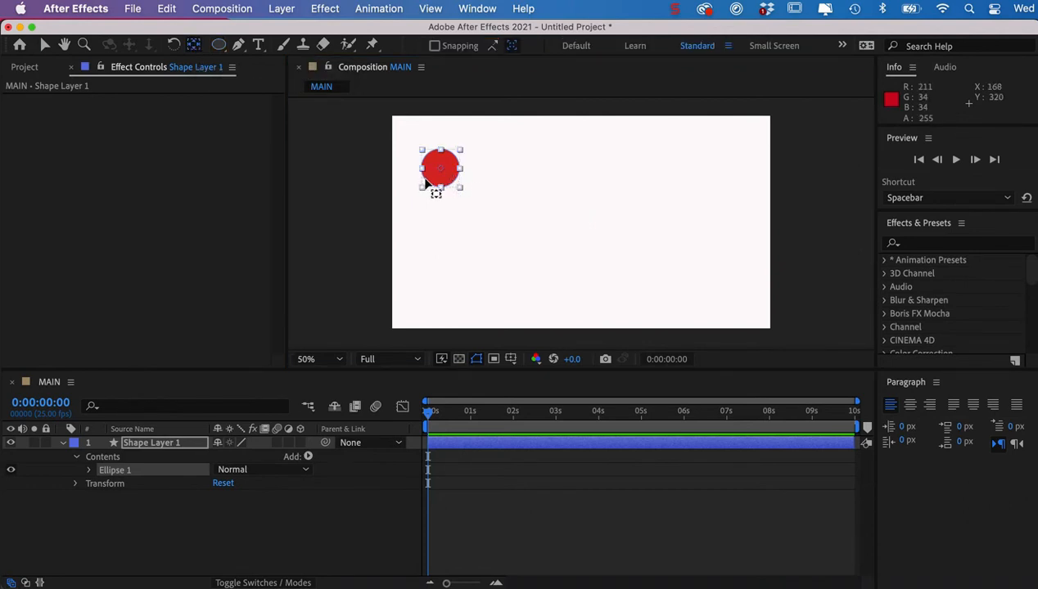
{"action": "left_click", "coordinate": [360, 167]}
{"action": "left_click", "coordinate": [437, 182]}
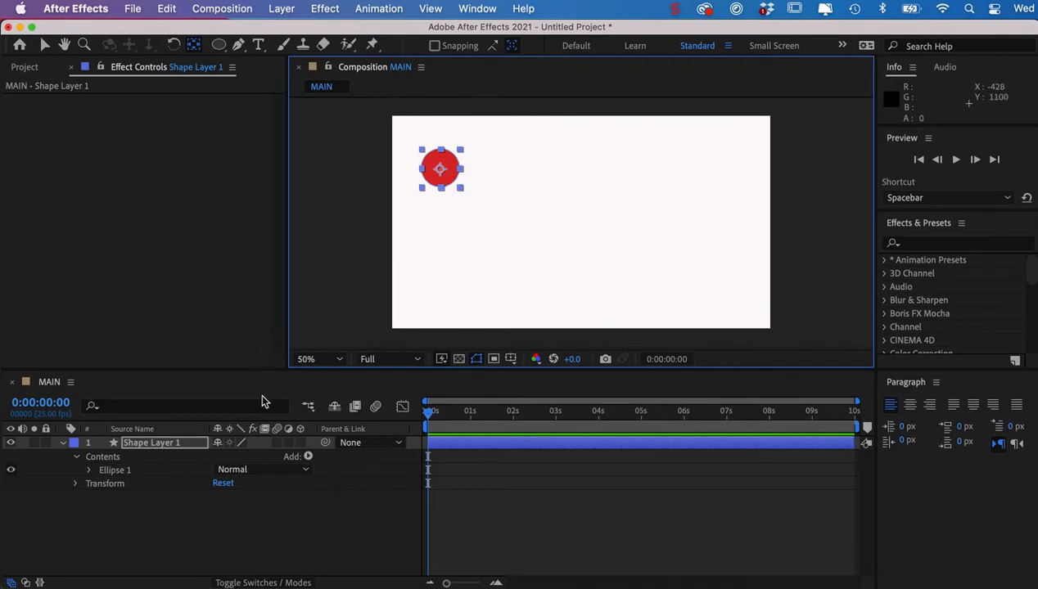
Collapse the shape layer's properties and rename the layer circle.
{"action": "left_click", "coordinate": [63, 443]}
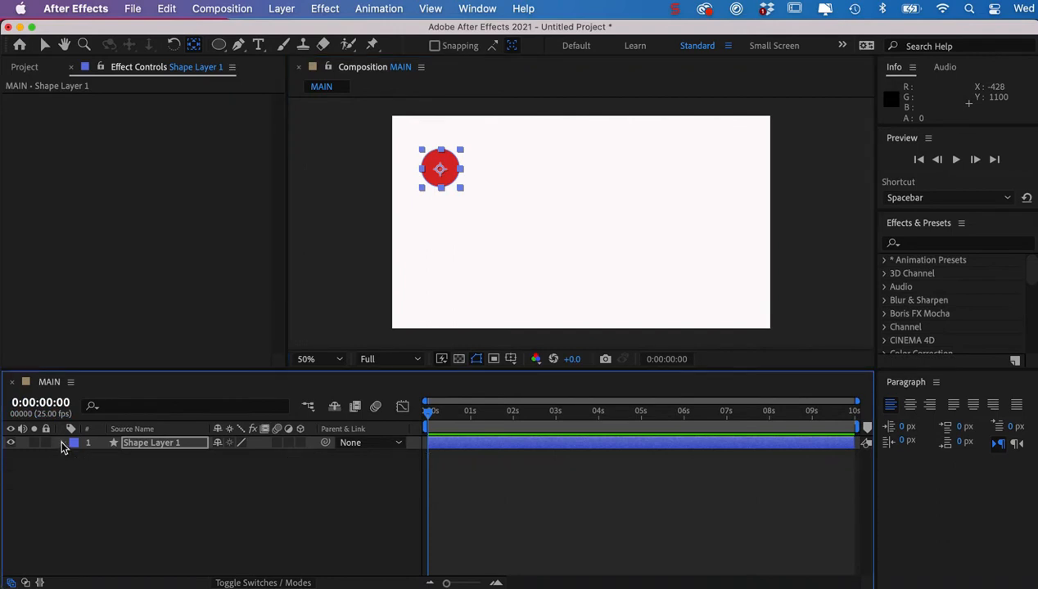
{"action": "left_click", "coordinate": [168, 445]}
{"action": "key", "text": "Return"}
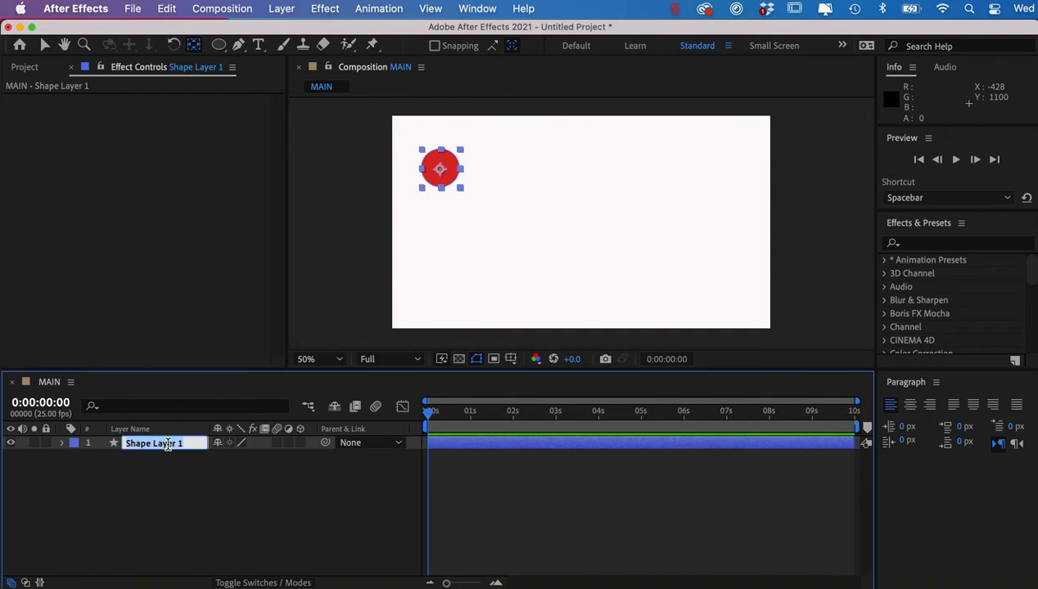
{"action": "type", "text": "circle"}
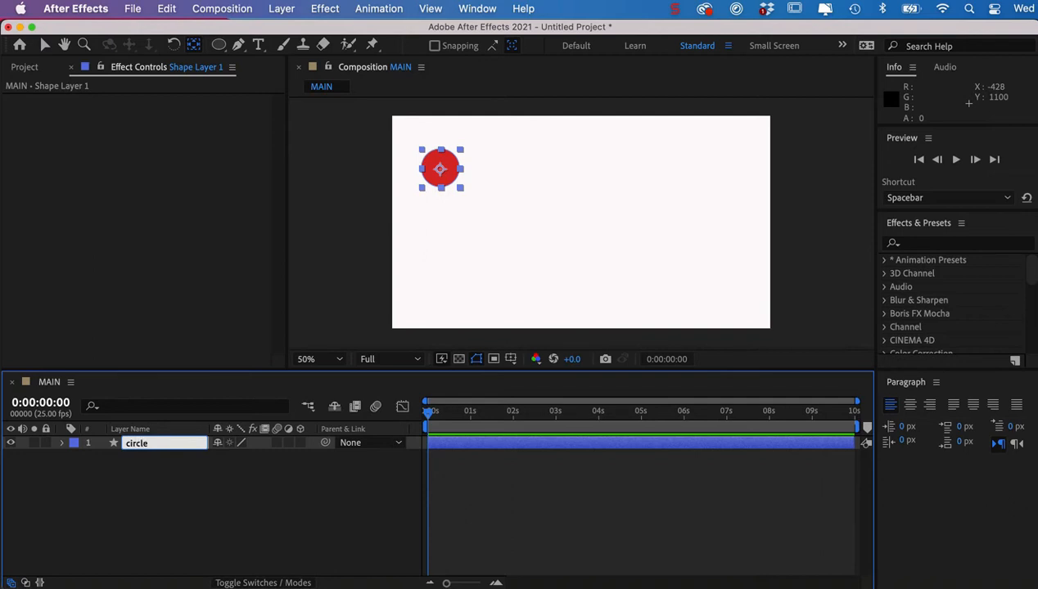
{"action": "key", "text": "Return"}
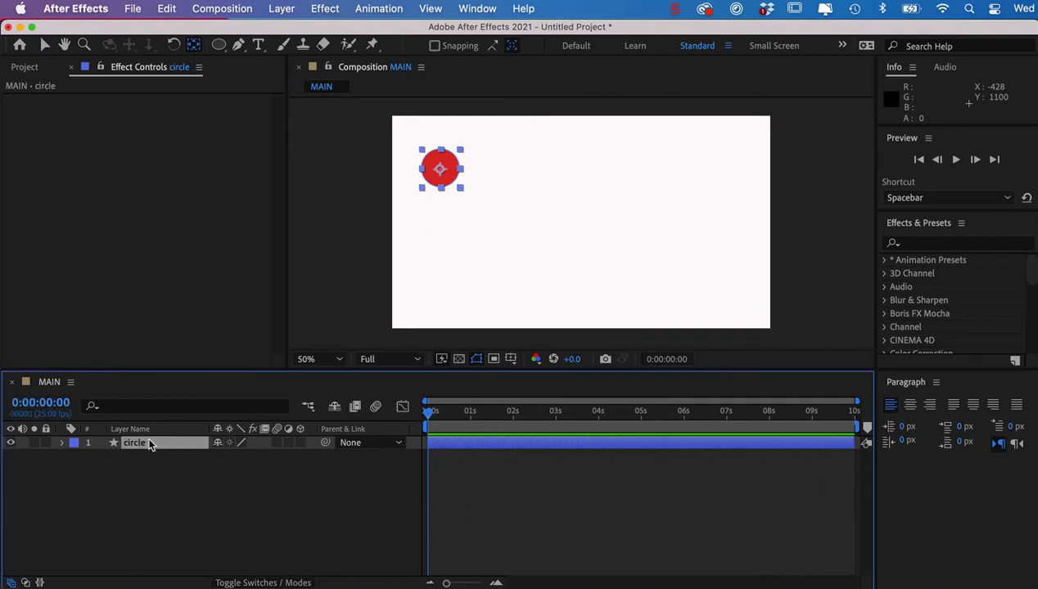
Expand the circle layer to show its Transform properties, keeping its Contents collapsed.
{"action": "left_click", "coordinate": [61, 443]}
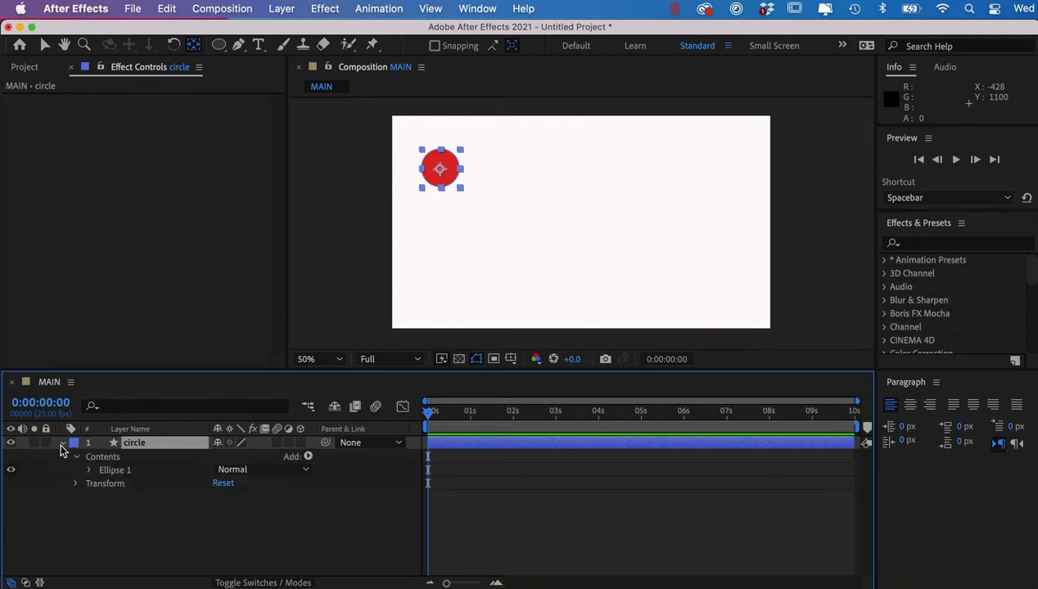
{"action": "left_click", "coordinate": [77, 458]}
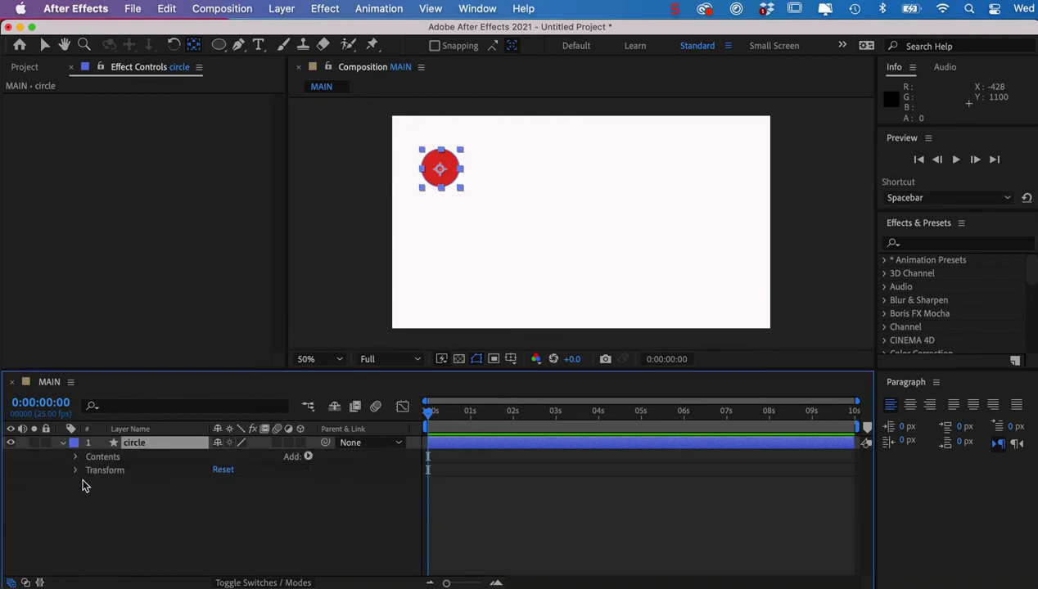
{"action": "left_click", "coordinate": [75, 471]}
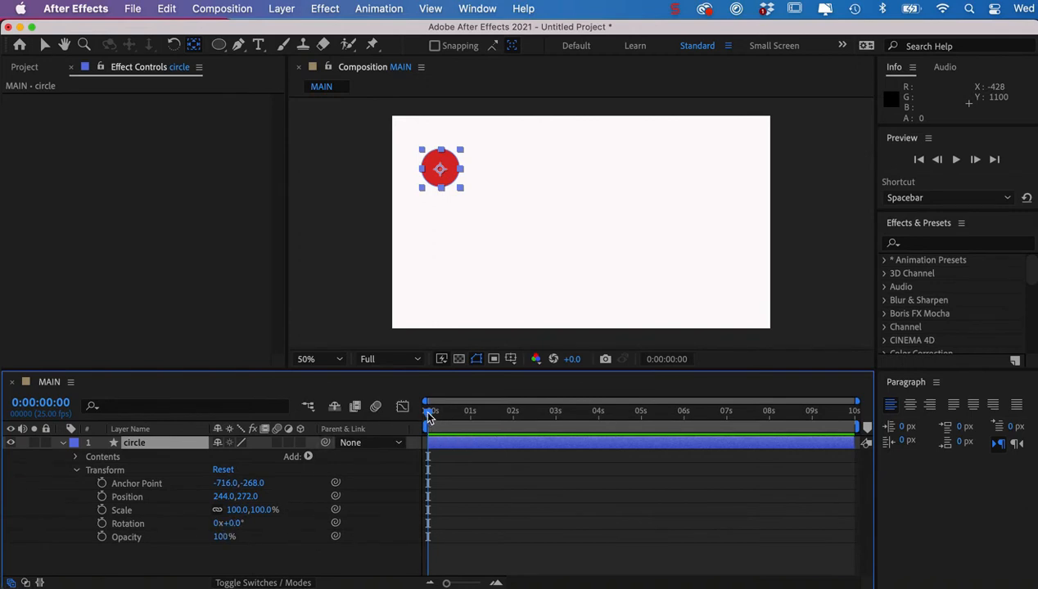
Shorten the composition's work area so that it ends at 5 seconds.
{"action": "mouse_move", "coordinate": [425, 411]}
{"action": "left_mouse_down"}
{"action": "mouse_move", "coordinate": [544, 415]}
{"action": "mouse_move", "coordinate": [420, 413]}
{"action": "left_mouse_up"}
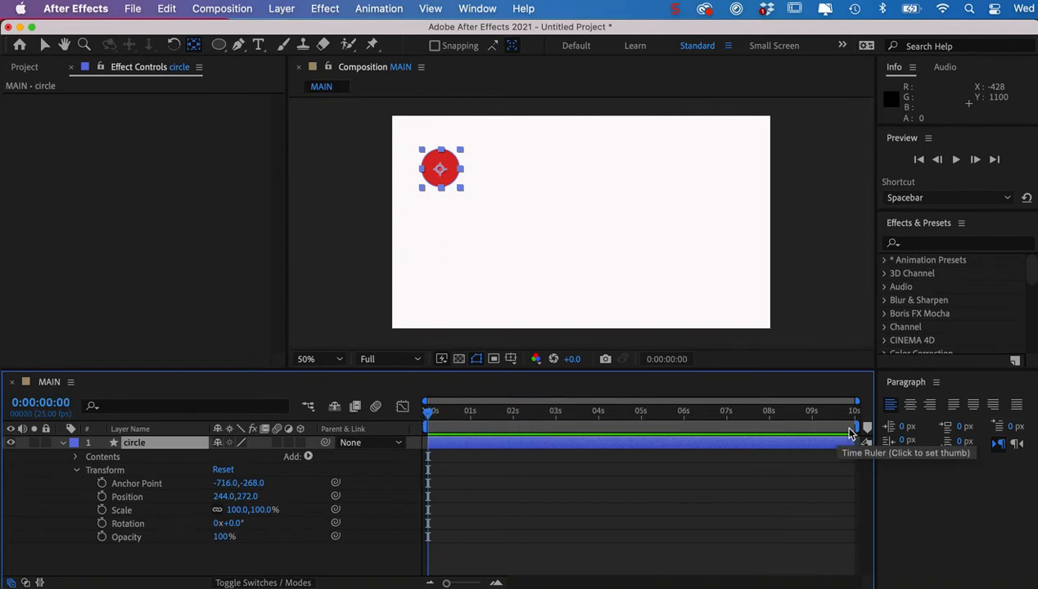
{"action": "left_click_drag", "start_coordinate": [857, 432], "coordinate": [491, 429]}
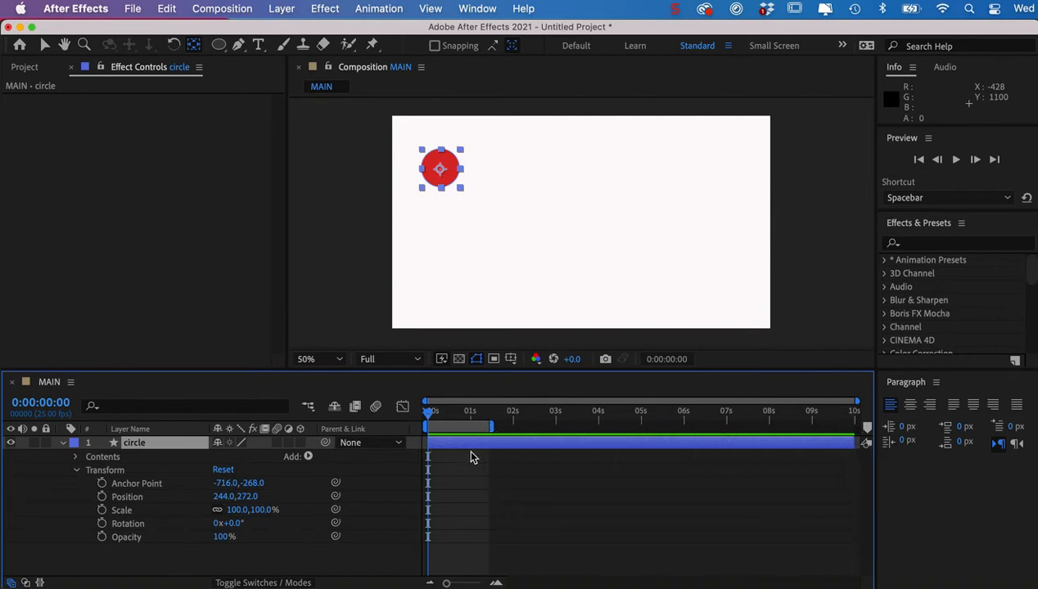
{"action": "left_click_drag", "start_coordinate": [495, 427], "coordinate": [649, 434]}
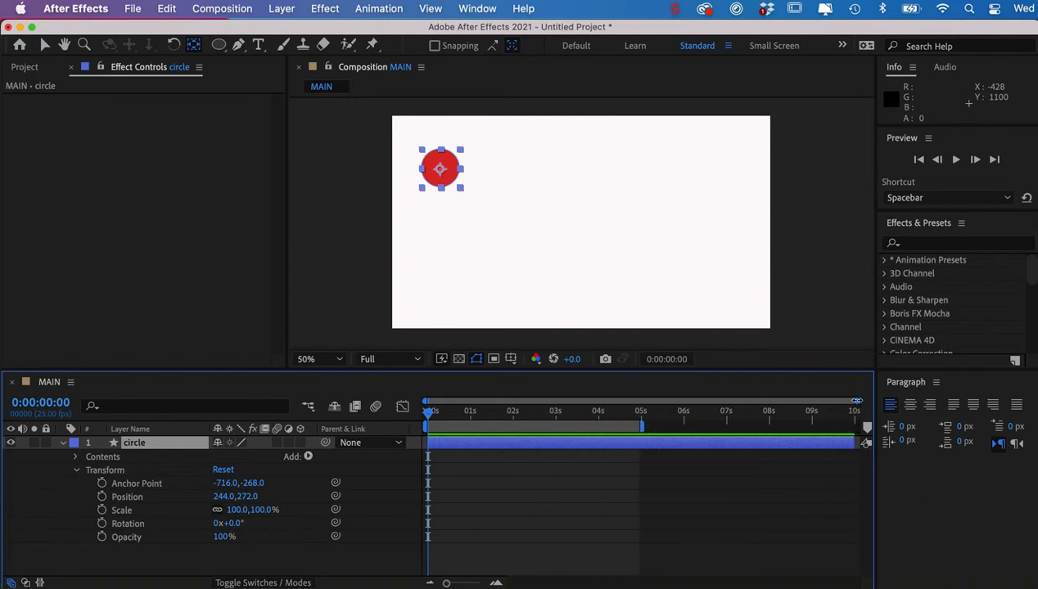
{"action": "mouse_move", "coordinate": [856, 401]}
{"action": "left_mouse_down"}
{"action": "mouse_move", "coordinate": [675, 405]}
{"action": "mouse_move", "coordinate": [869, 395]}
{"action": "left_mouse_up"}
{"action": "mouse_move", "coordinate": [446, 583]}
{"action": "left_mouse_down"}
{"action": "mouse_move", "coordinate": [462, 584]}
{"action": "mouse_move", "coordinate": [445, 584]}
{"action": "left_mouse_up"}
Keyframe the circle's Position at 0 seconds and, at 1 second, move it horizontally across the frame to about 1504, 272.
{"action": "left_click", "coordinate": [102, 497]}
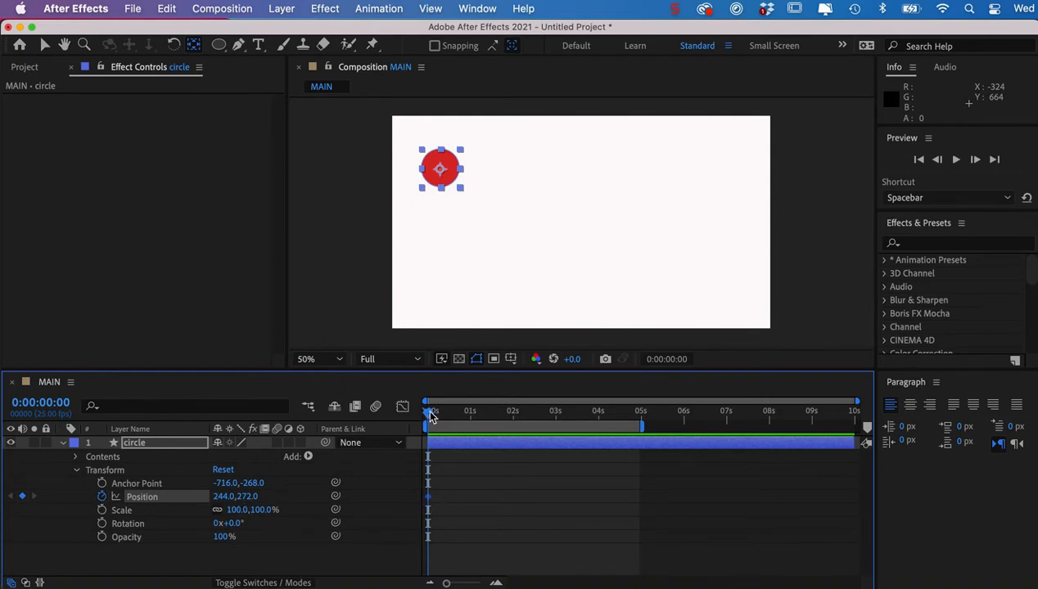
{"action": "left_click_drag", "start_coordinate": [428, 420], "coordinate": [475, 417]}
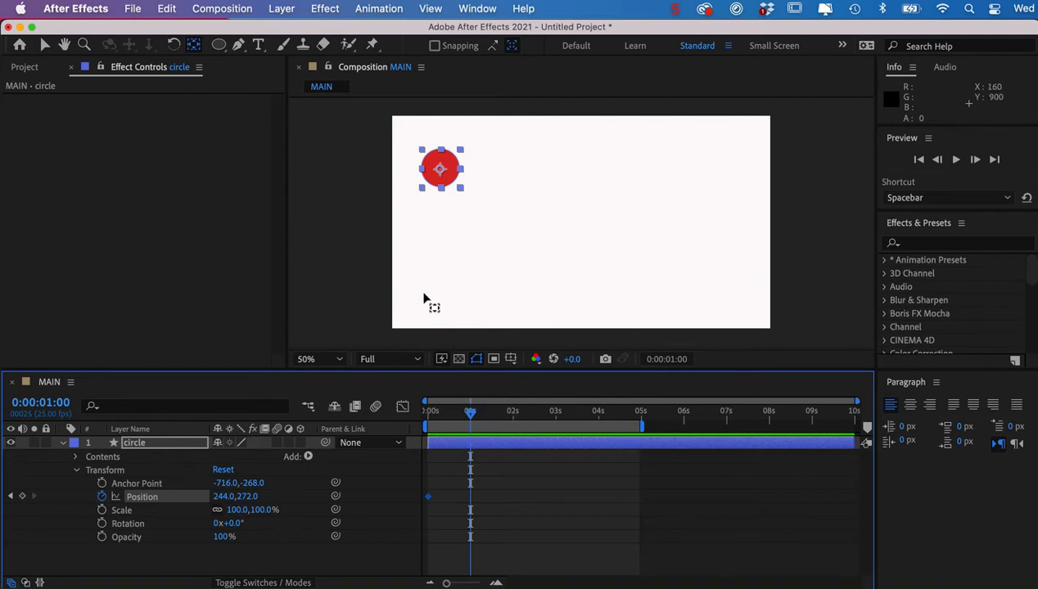
{"action": "left_click", "coordinate": [45, 45]}
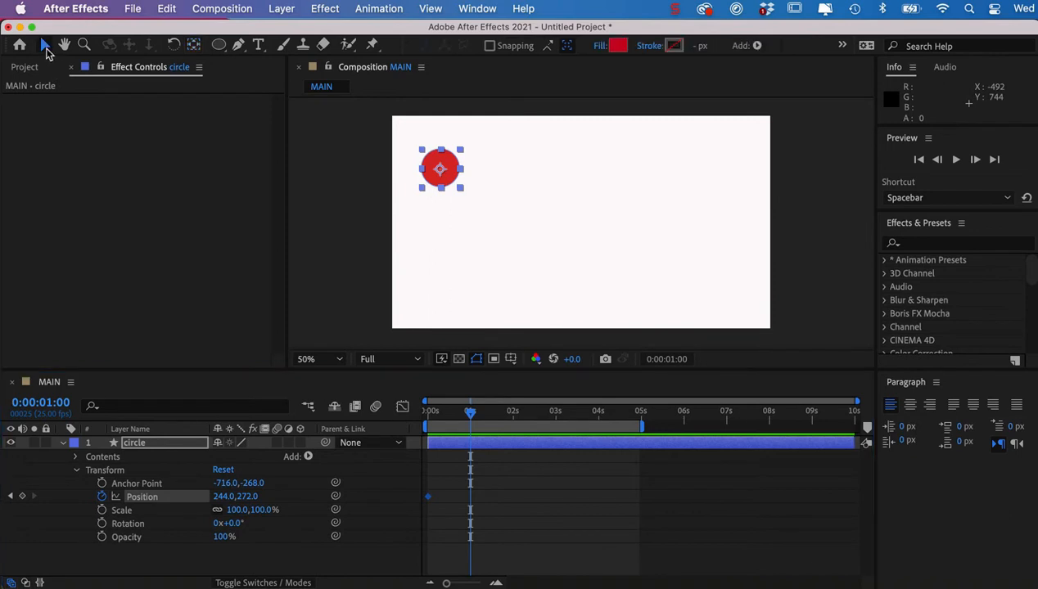
{"action": "left_click_drag", "start_coordinate": [434, 166], "coordinate": [687, 169]}
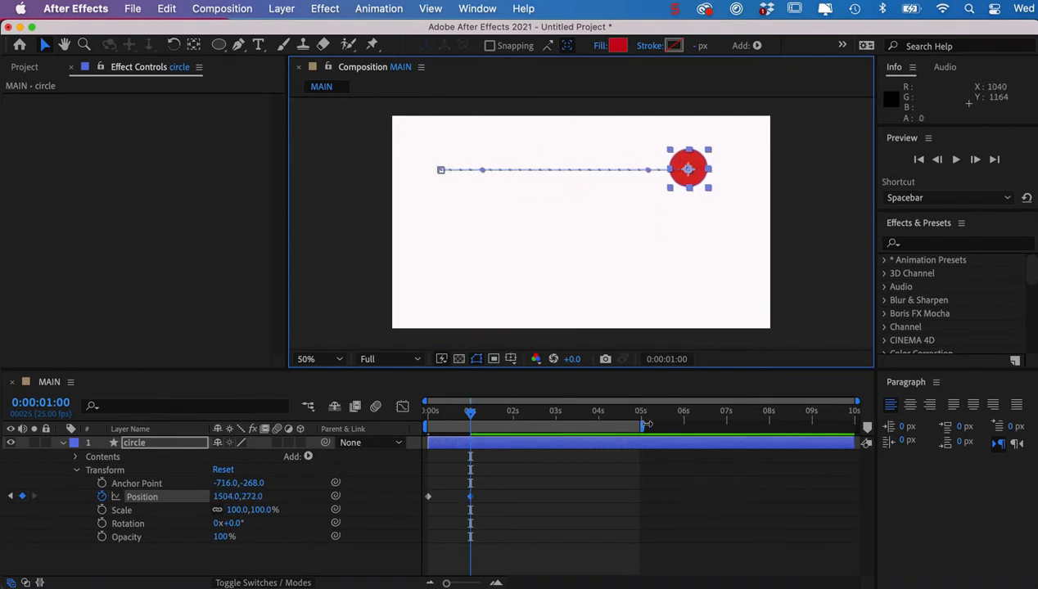
Shorten the work area so that it ends just past 1 second, and preview the circle's horizontal motion.
{"action": "left_click_drag", "start_coordinate": [646, 425], "coordinate": [488, 433]}
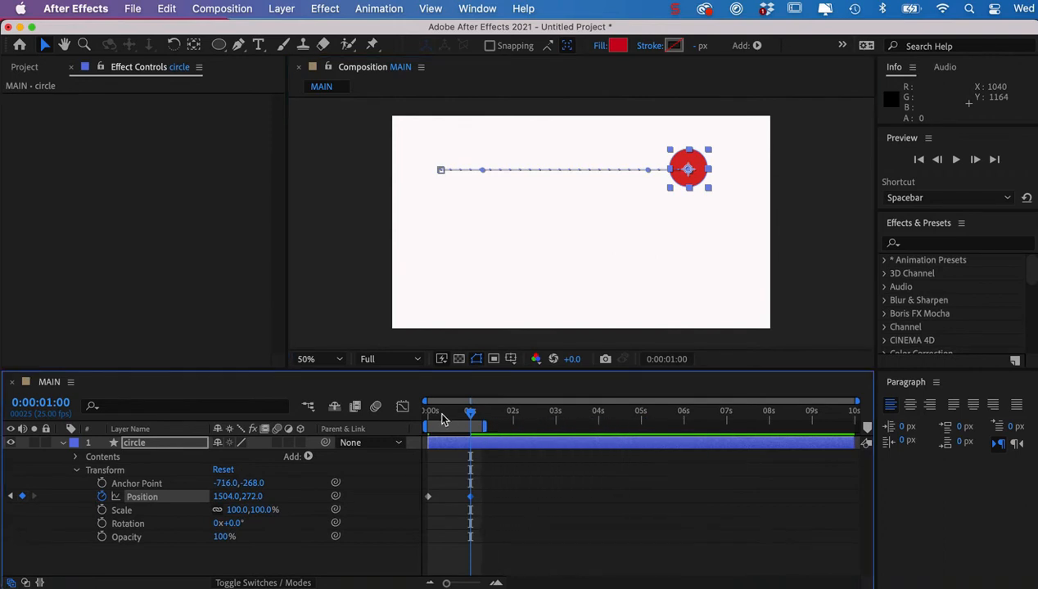
{"action": "key", "text": "space"}
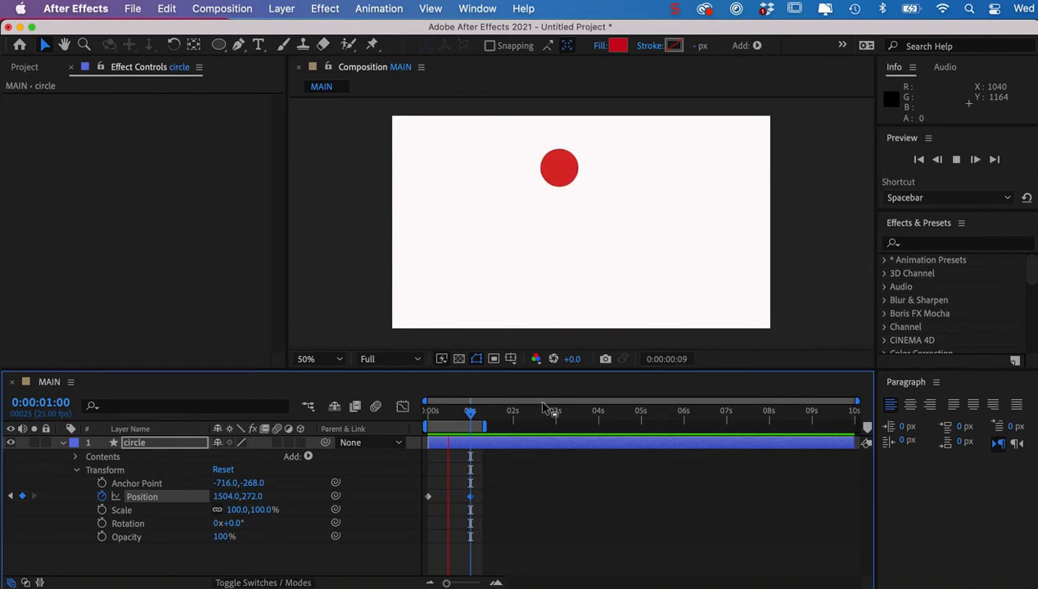
{"action": "left_click", "coordinate": [447, 414]}
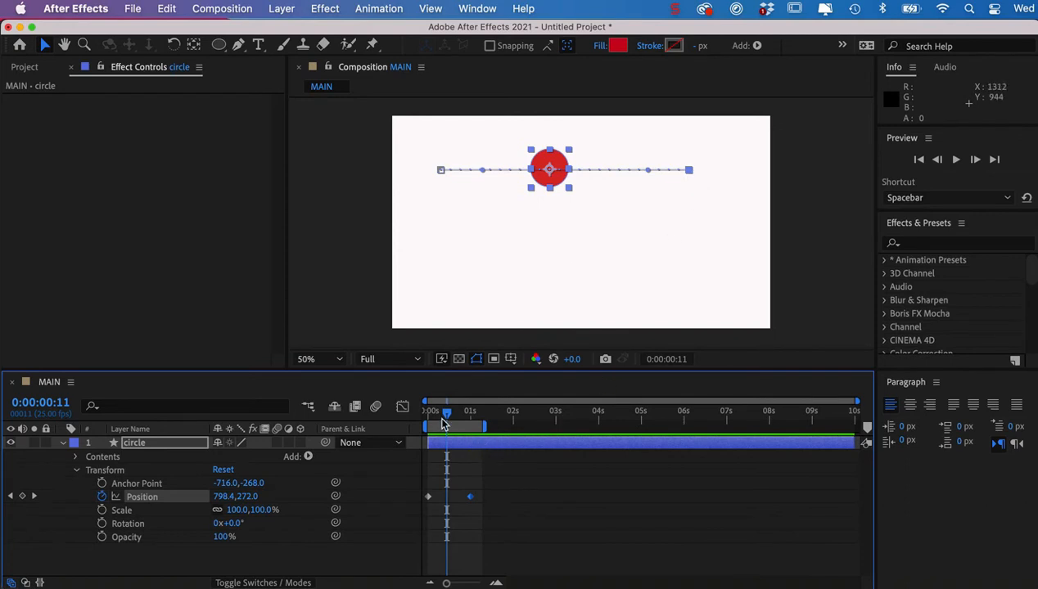
At 1 second, move the circle down to about 1504, 720 and bend its motion path into a smooth S-curve.
{"action": "mouse_move", "coordinate": [447, 415]}
{"action": "left_mouse_down"}
{"action": "mouse_move", "coordinate": [468, 415]}
{"action": "mouse_move", "coordinate": [422, 418]}
{"action": "mouse_move", "coordinate": [458, 413]}
{"action": "left_mouse_up"}
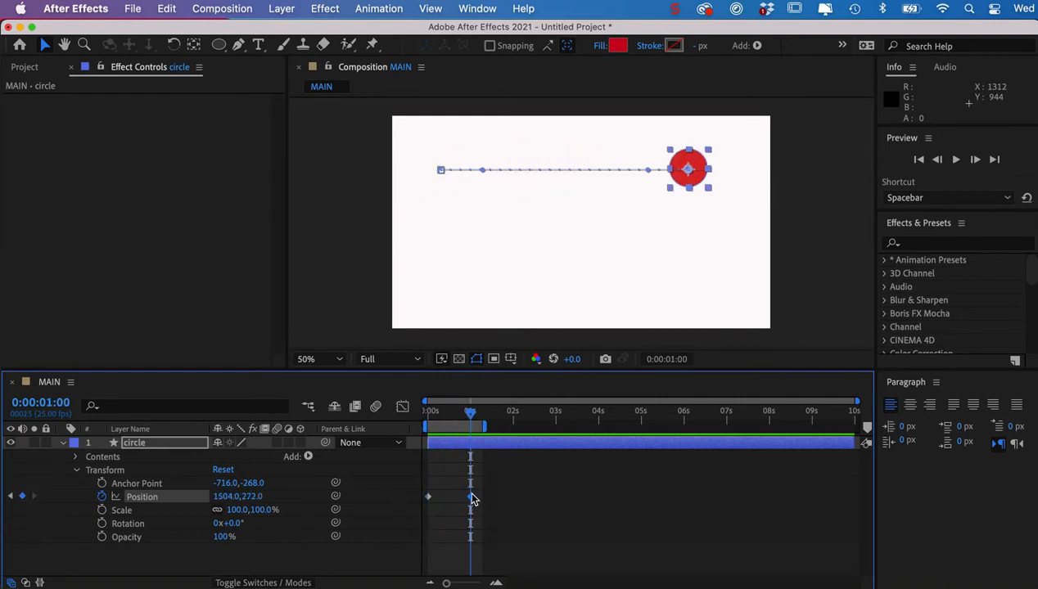
{"action": "left_click_drag", "start_coordinate": [697, 167], "coordinate": [698, 256]}
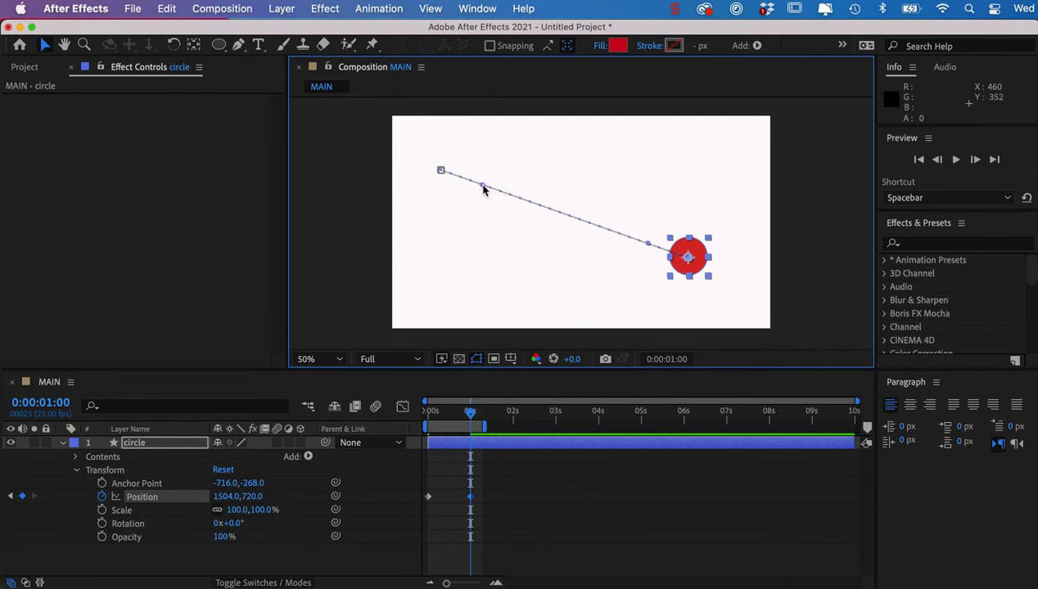
{"action": "left_click_drag", "start_coordinate": [483, 190], "coordinate": [491, 143]}
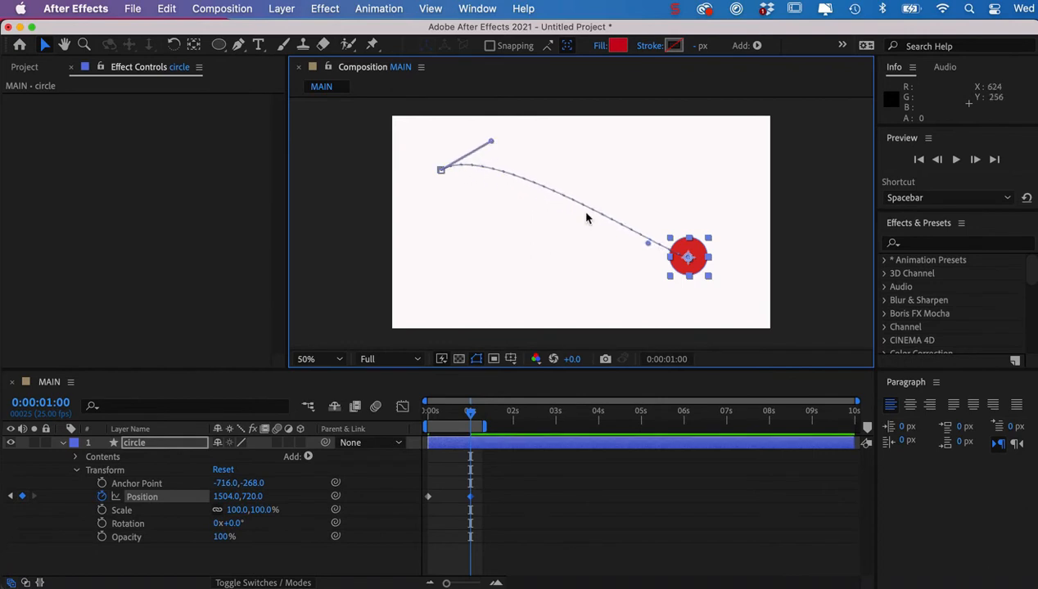
{"action": "left_click_drag", "start_coordinate": [647, 246], "coordinate": [604, 285]}
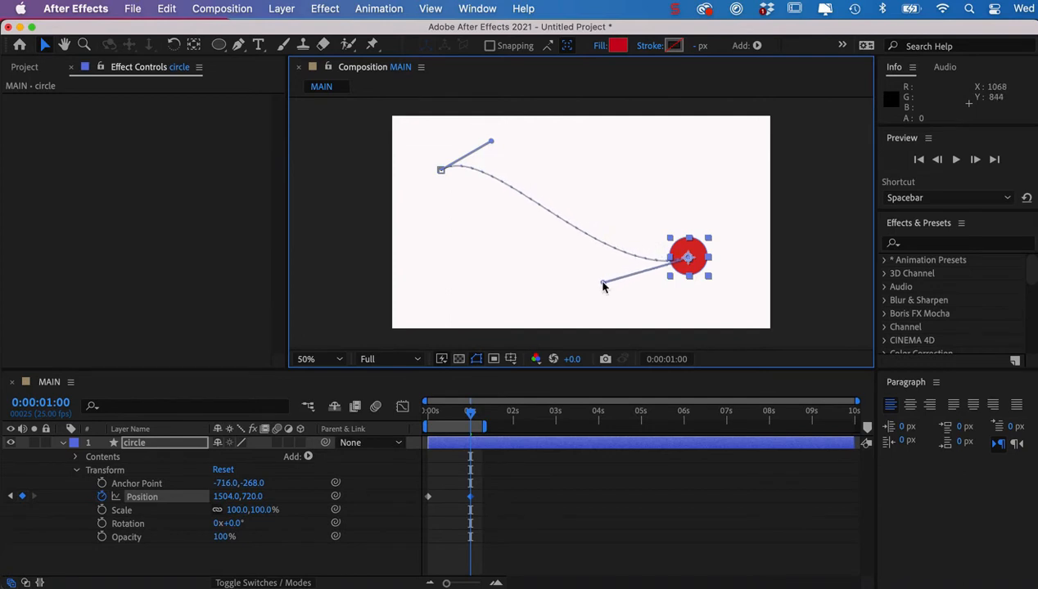
Preview the circle moving along its curved path.
{"action": "left_click", "coordinate": [443, 415]}
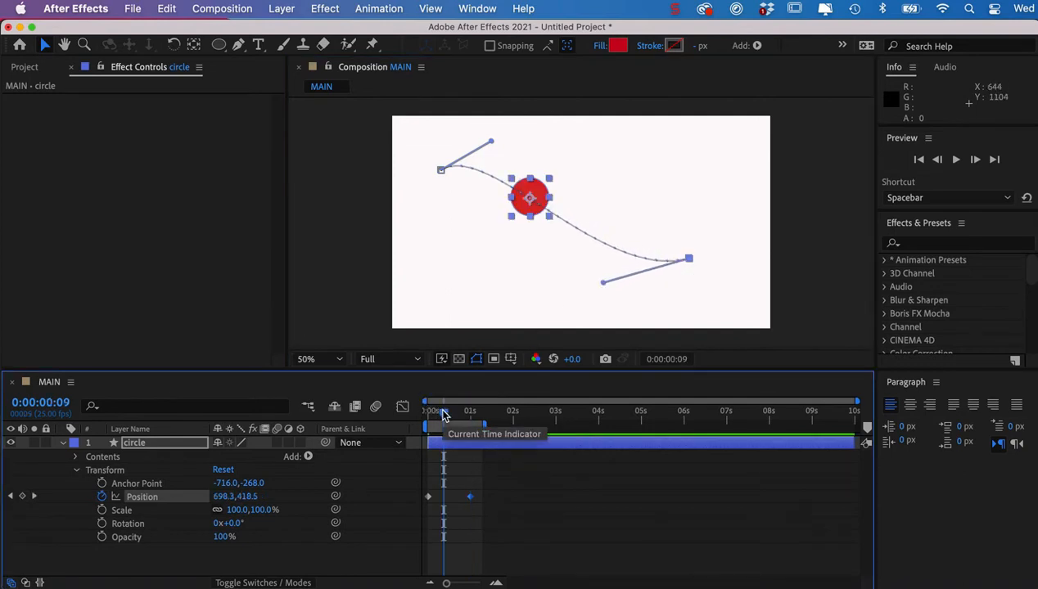
{"action": "key", "text": "space"}
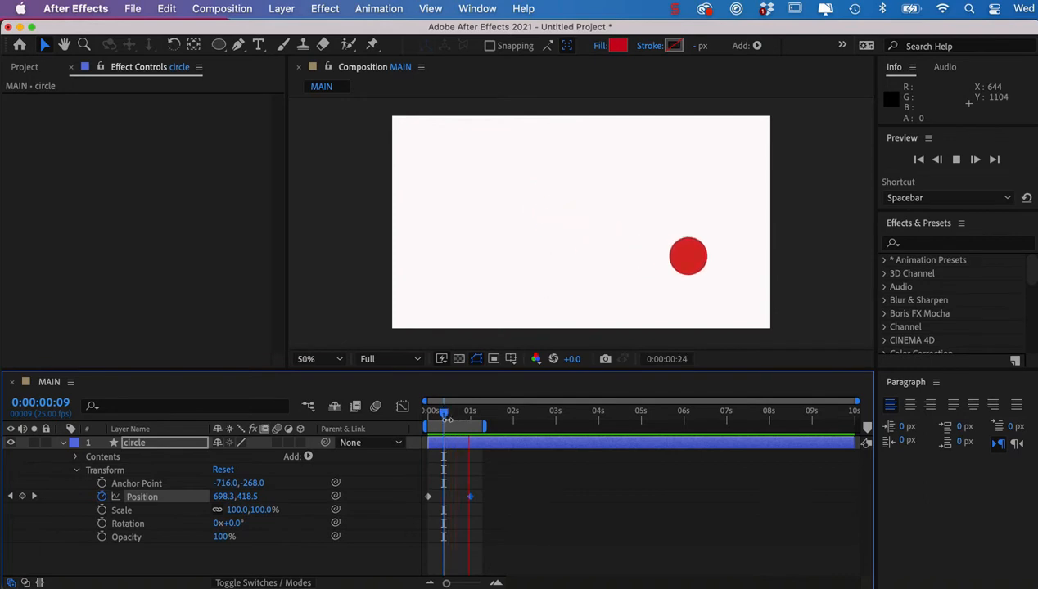
{"action": "left_click", "coordinate": [457, 415]}
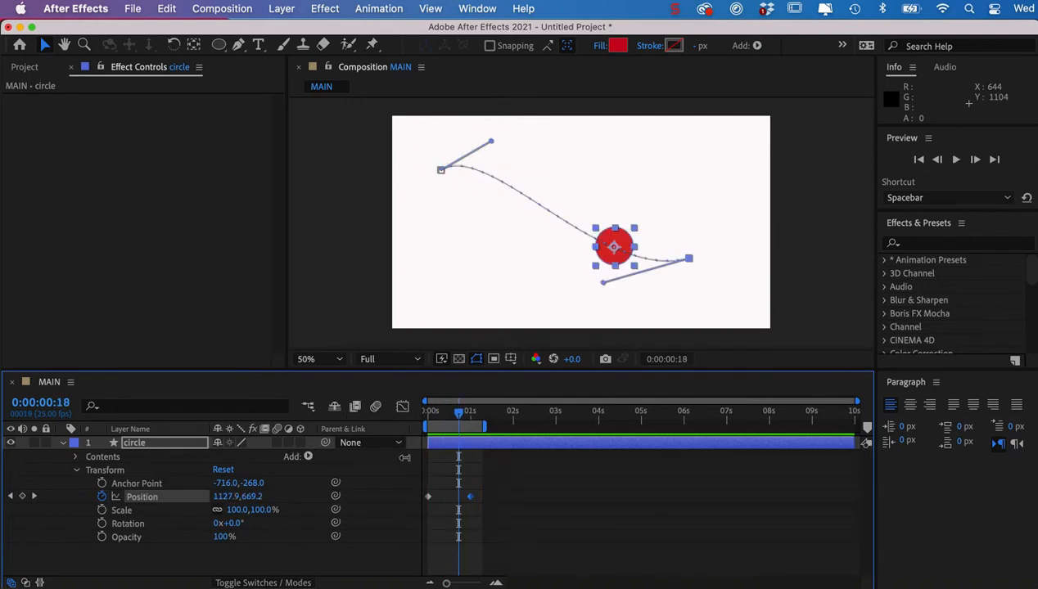
Keyframe the circle's Opacity at 100% at frame 12 and at 0% at 1 second.
{"action": "mouse_move", "coordinate": [460, 418]}
{"action": "left_mouse_down"}
{"action": "mouse_move", "coordinate": [428, 420]}
{"action": "mouse_move", "coordinate": [433, 429]}
{"action": "mouse_move", "coordinate": [447, 420]}
{"action": "left_mouse_up"}
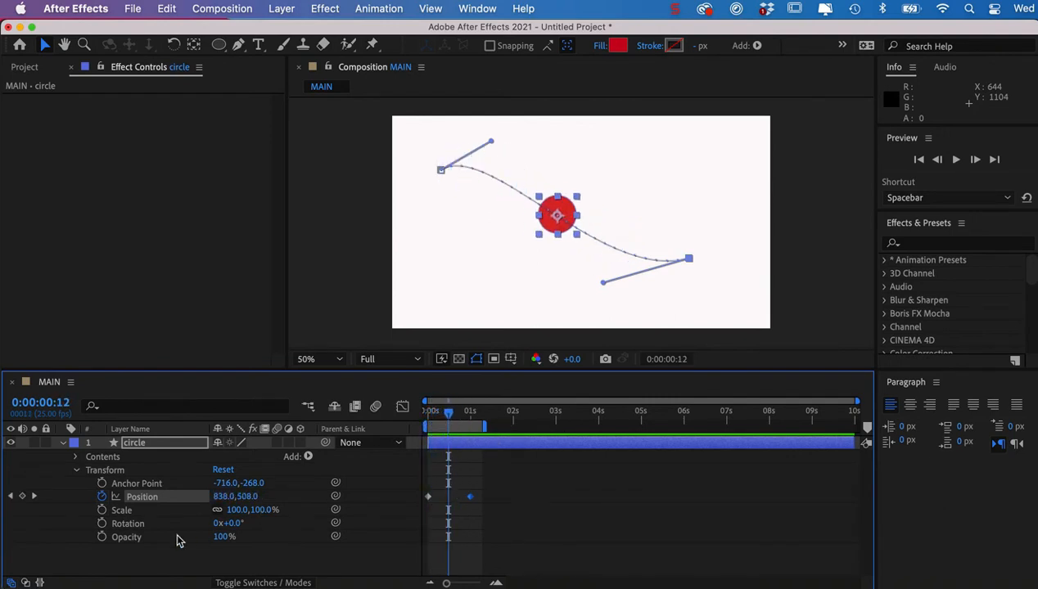
{"action": "left_click", "coordinate": [101, 538]}
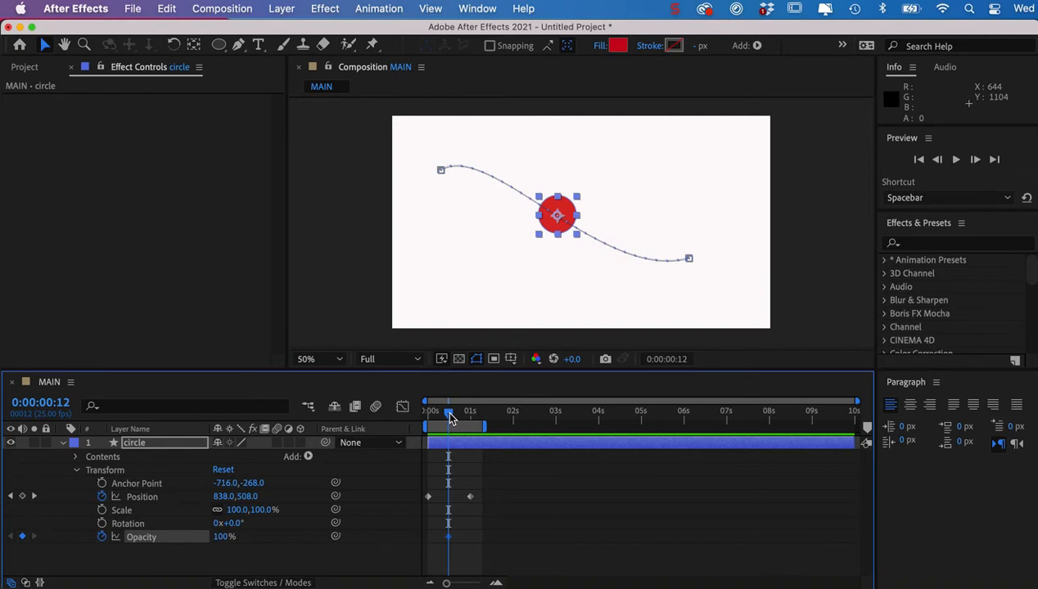
{"action": "left_click_drag", "start_coordinate": [461, 418], "coordinate": [470, 417]}
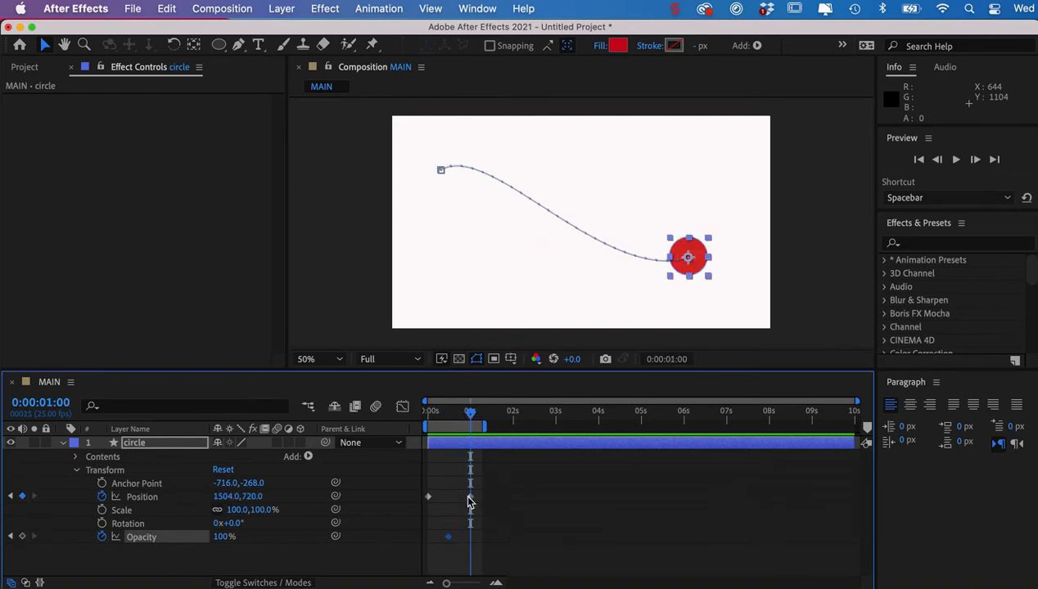
{"action": "left_click_drag", "start_coordinate": [223, 539], "coordinate": [134, 548]}
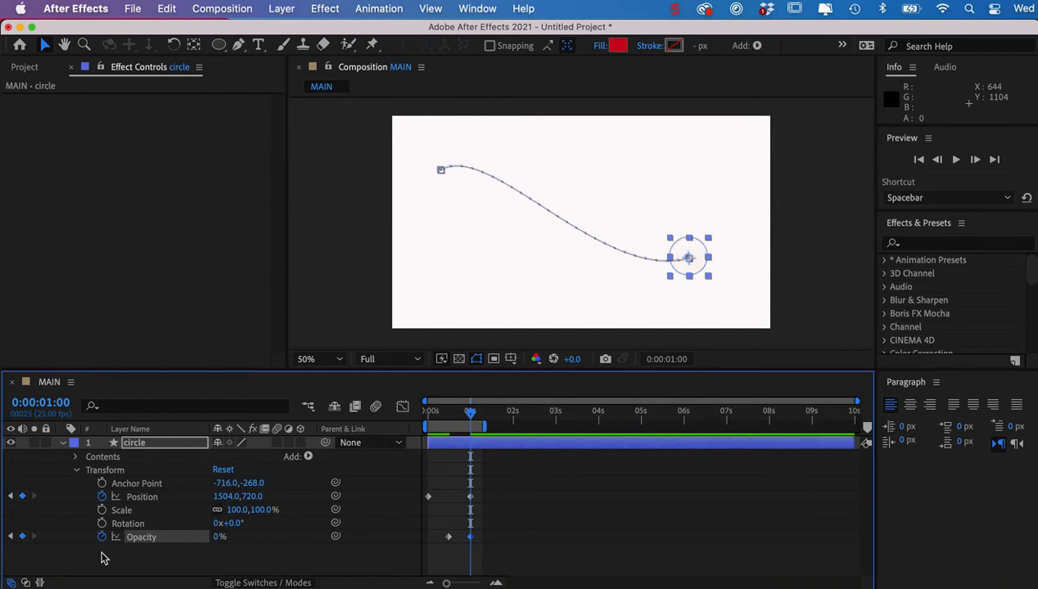
Scrub through and play back the circle's fade-out between its two Opacity keyframes.
{"action": "left_click", "coordinate": [468, 415]}
{"action": "left_click_drag", "start_coordinate": [468, 415], "coordinate": [446, 426]}
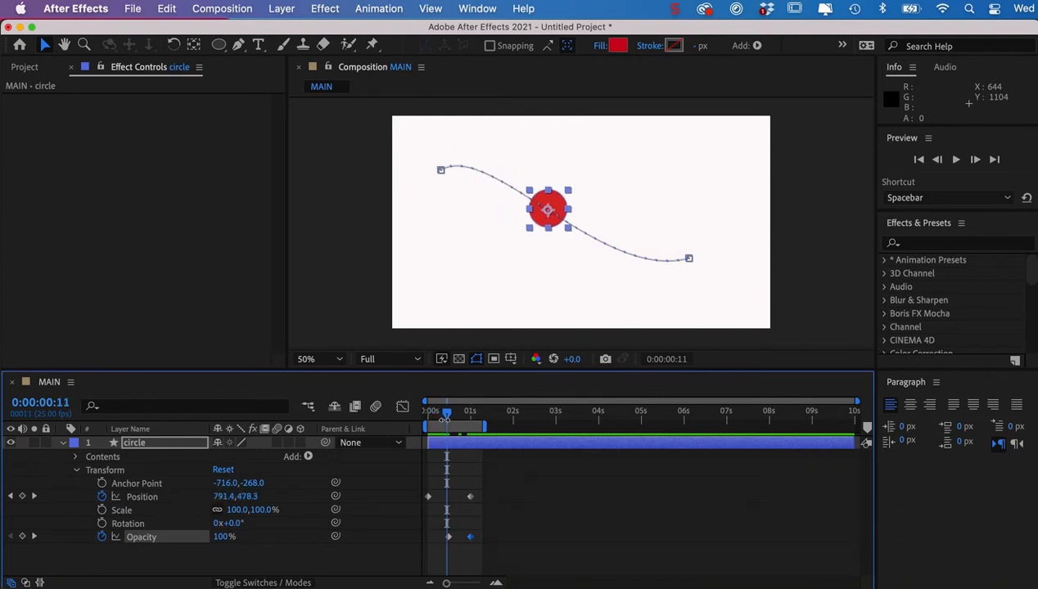
{"action": "left_click_drag", "start_coordinate": [448, 419], "coordinate": [472, 420]}
{"action": "left_click", "coordinate": [448, 419]}
{"action": "key", "text": "space"}
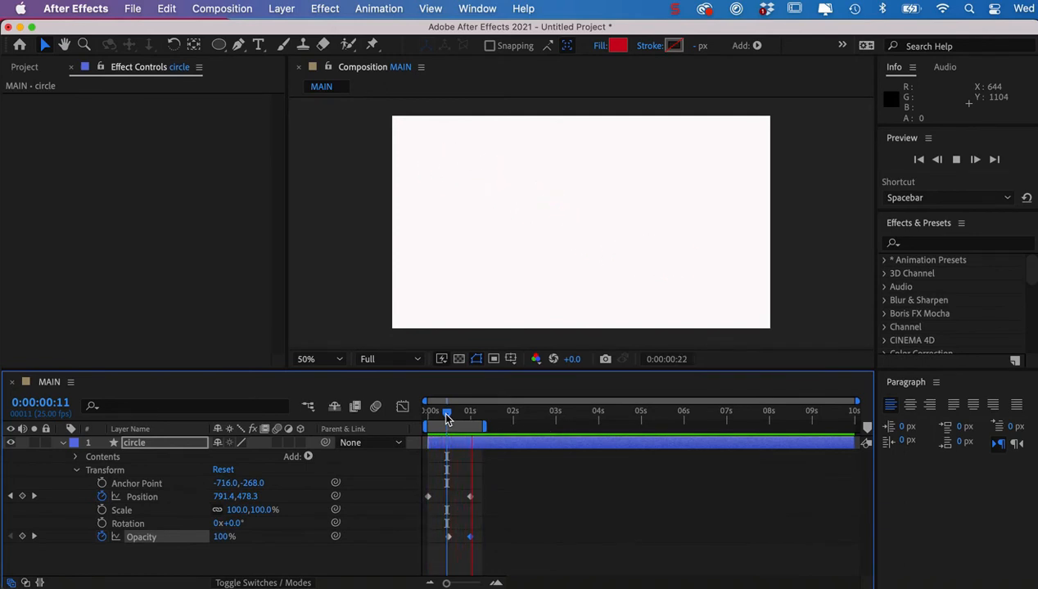
{"action": "left_click", "coordinate": [454, 412]}
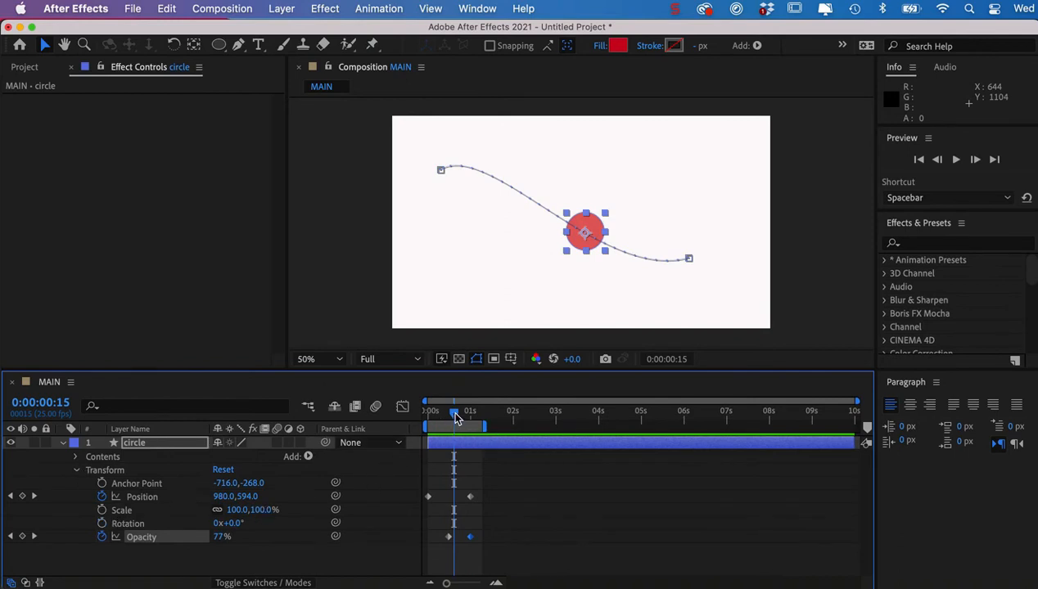
Keyframe the circle's Scale at 0 seconds with proportions unlinked and the horizontal scale set to 50%.
{"action": "left_click_drag", "start_coordinate": [456, 418], "coordinate": [427, 416]}
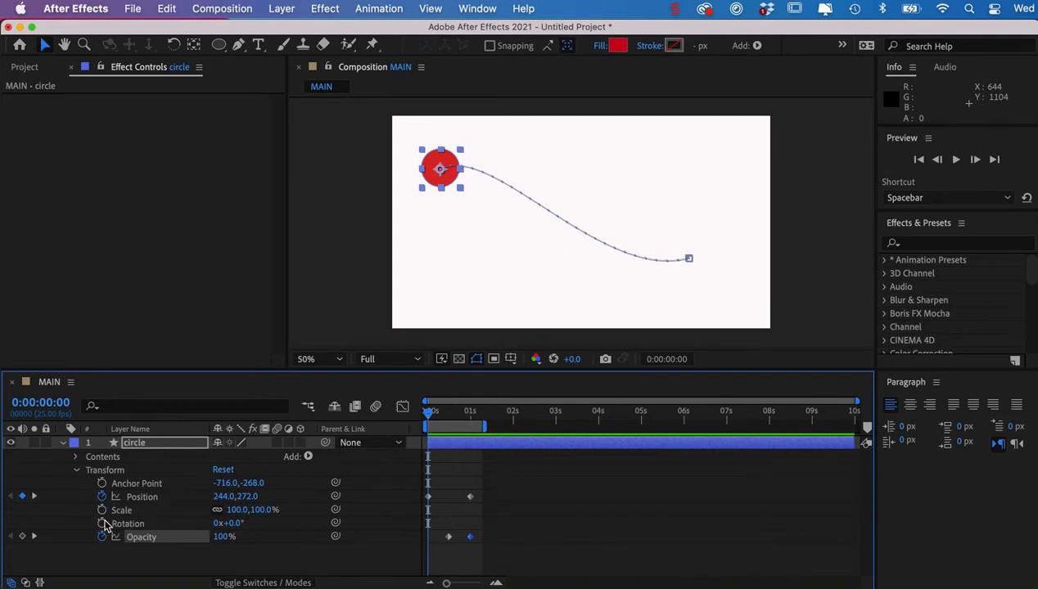
{"action": "left_click", "coordinate": [101, 511]}
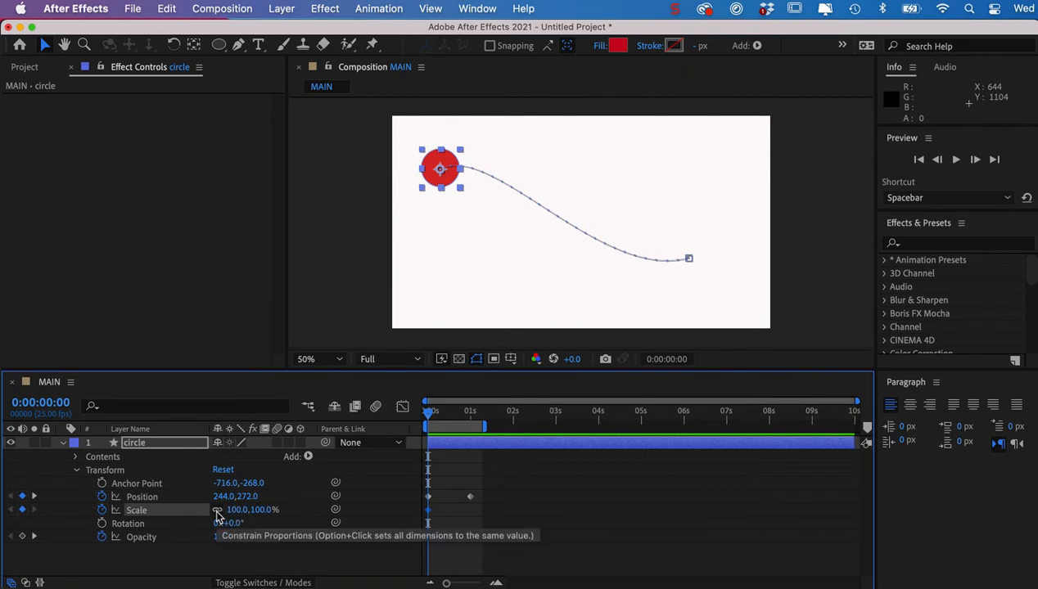
{"action": "left_click", "coordinate": [218, 511]}
{"action": "left_click", "coordinate": [236, 511]}
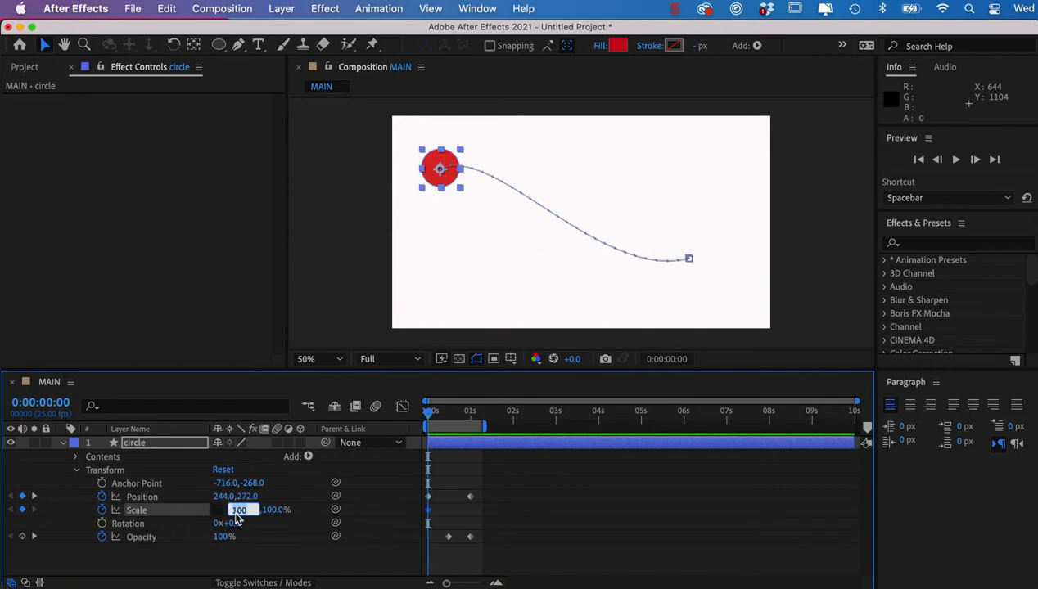
{"action": "type", "text": "50"}
{"action": "key", "text": "Tab"}
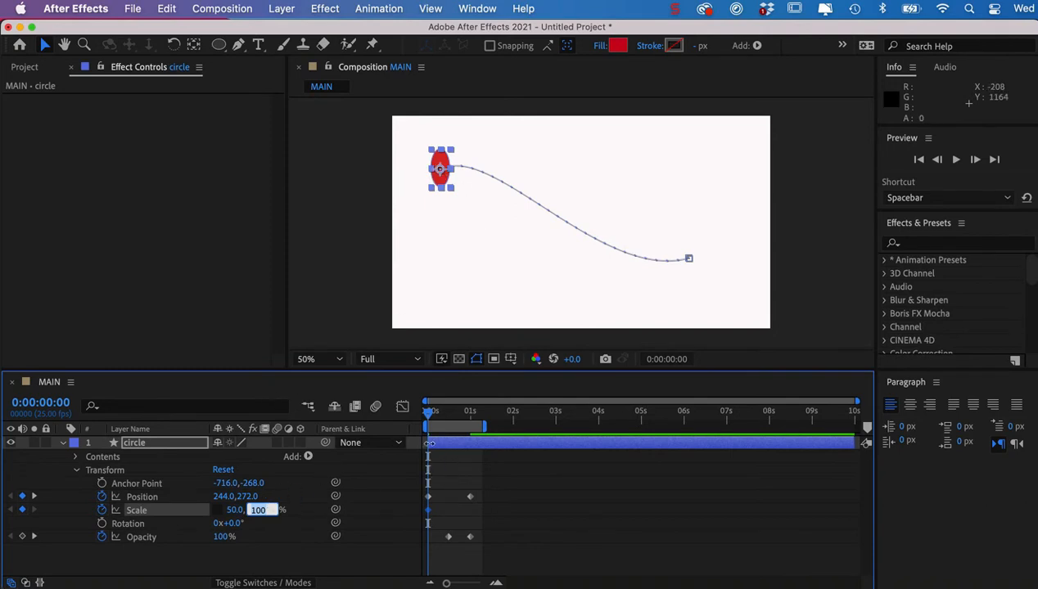
Set the circle's horizontal Scale to 100% at 1 second.
{"action": "mouse_move", "coordinate": [429, 420]}
{"action": "left_mouse_down"}
{"action": "mouse_move", "coordinate": [466, 420]}
{"action": "mouse_move", "coordinate": [422, 431]}
{"action": "left_mouse_up"}
{"action": "left_click_drag", "start_coordinate": [430, 414], "coordinate": [470, 412]}
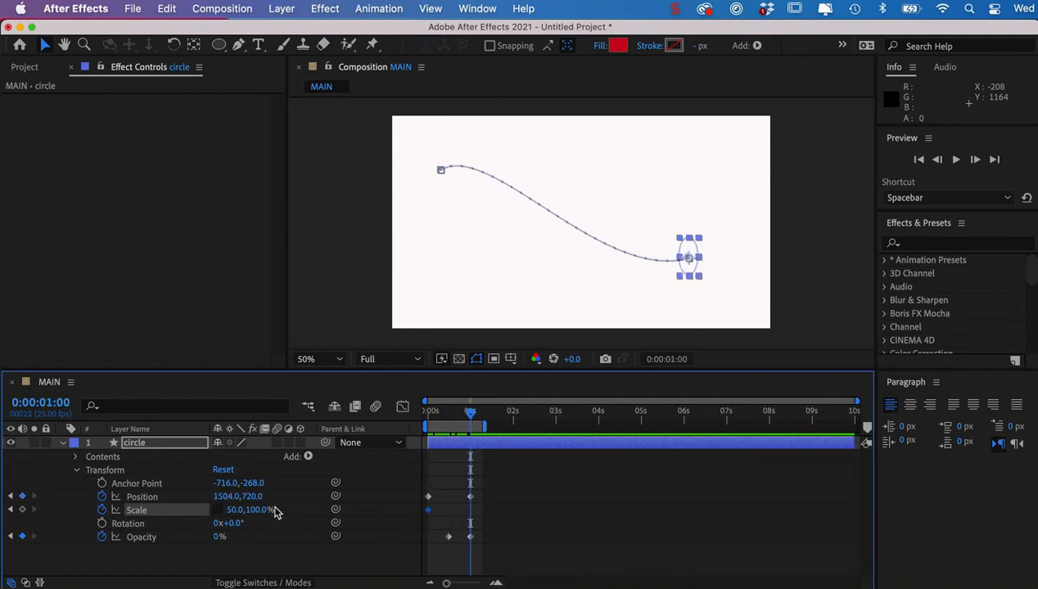
{"action": "left_click", "coordinate": [235, 510]}
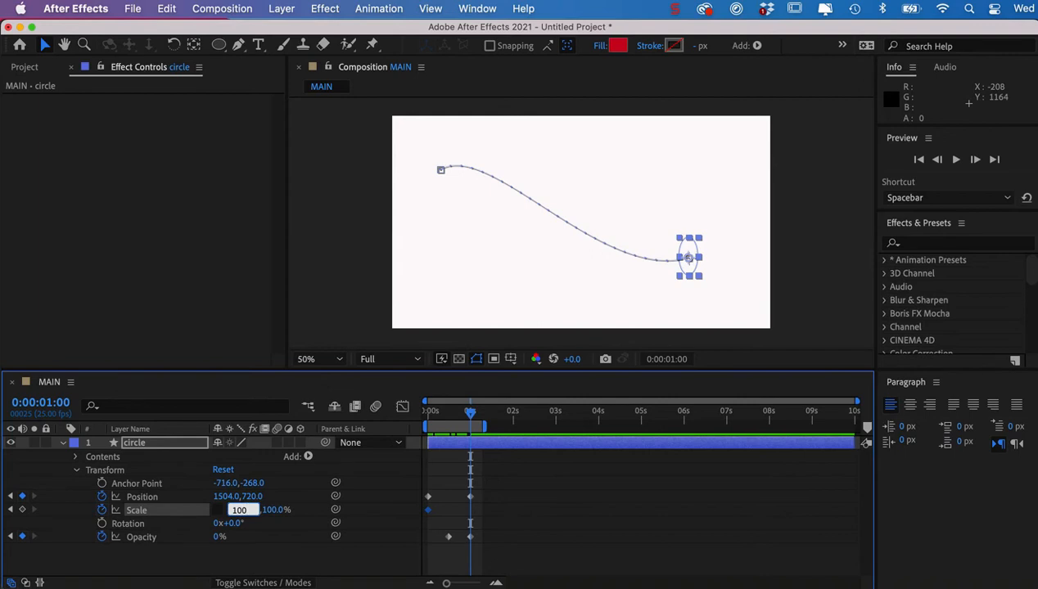
{"action": "key", "text": "Return"}
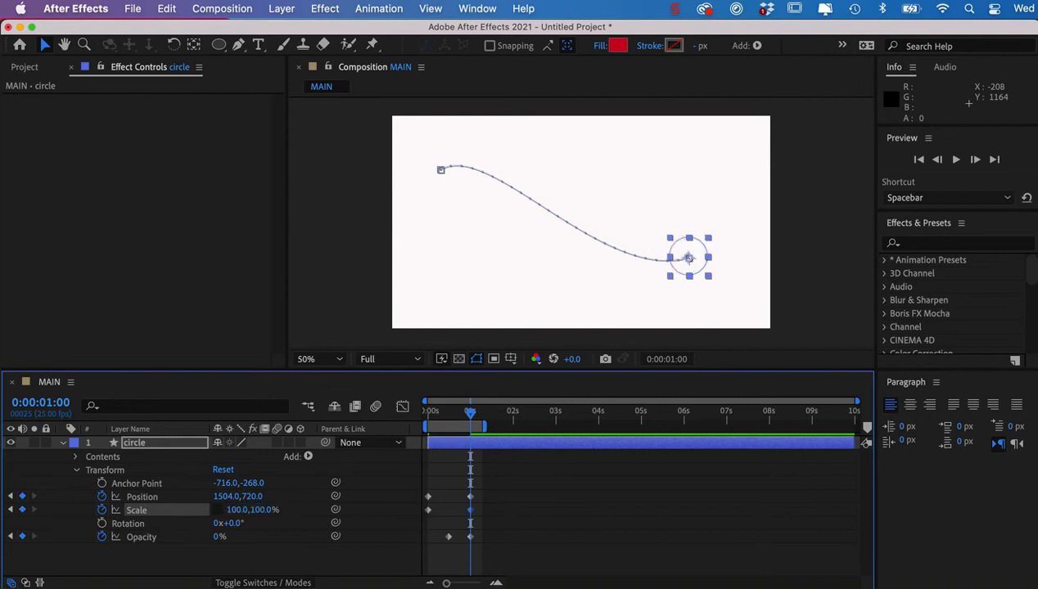
{"action": "mouse_move", "coordinate": [472, 419]}
{"action": "left_mouse_down"}
{"action": "mouse_move", "coordinate": [426, 419]}
{"action": "mouse_move", "coordinate": [429, 431]}
{"action": "mouse_move", "coordinate": [476, 429]}
{"action": "left_mouse_up"}
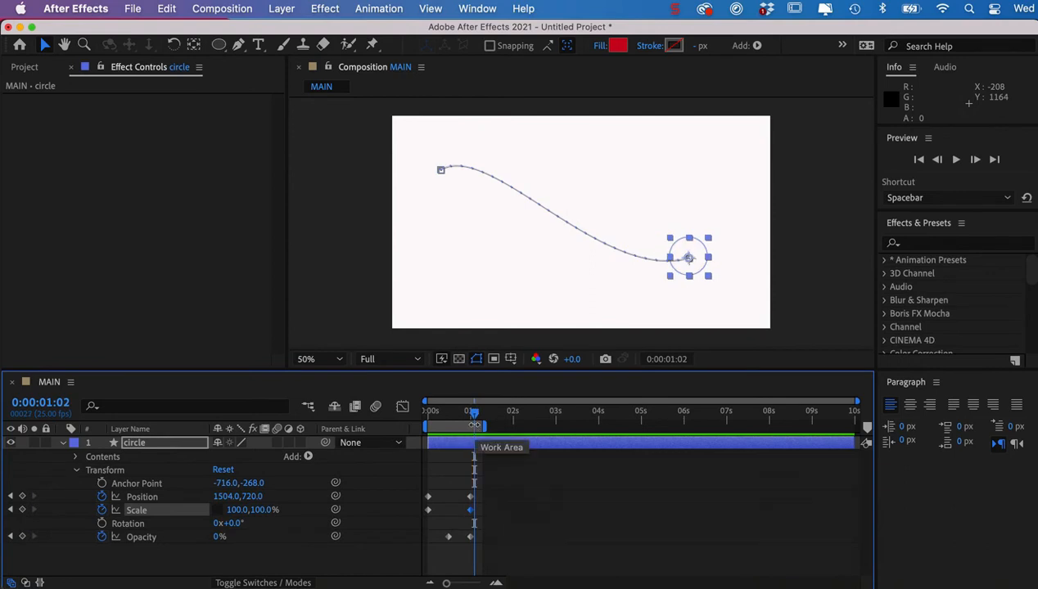
Keyframe the circle's Rotation at 0° at 0 seconds and at 125° at frame 12.
{"action": "left_click_drag", "start_coordinate": [474, 413], "coordinate": [419, 409]}
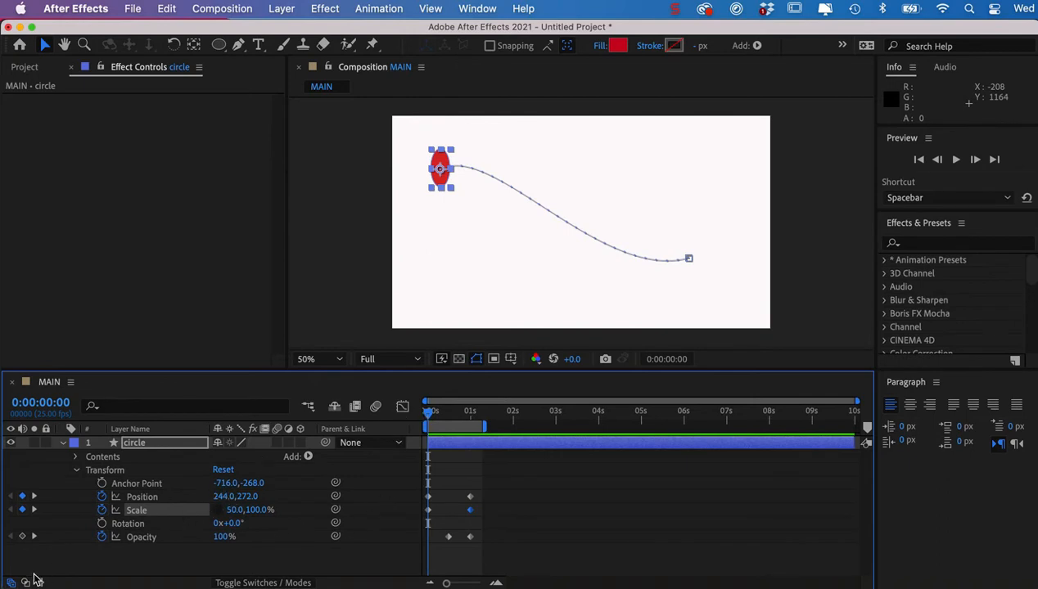
{"action": "left_click", "coordinate": [102, 525]}
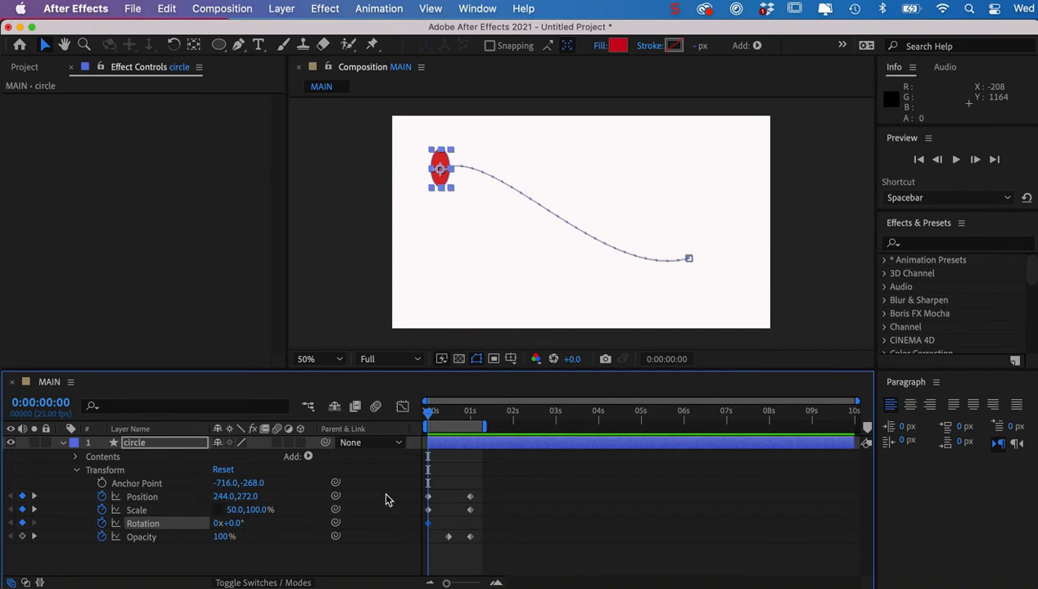
{"action": "left_click_drag", "start_coordinate": [429, 415], "coordinate": [446, 417]}
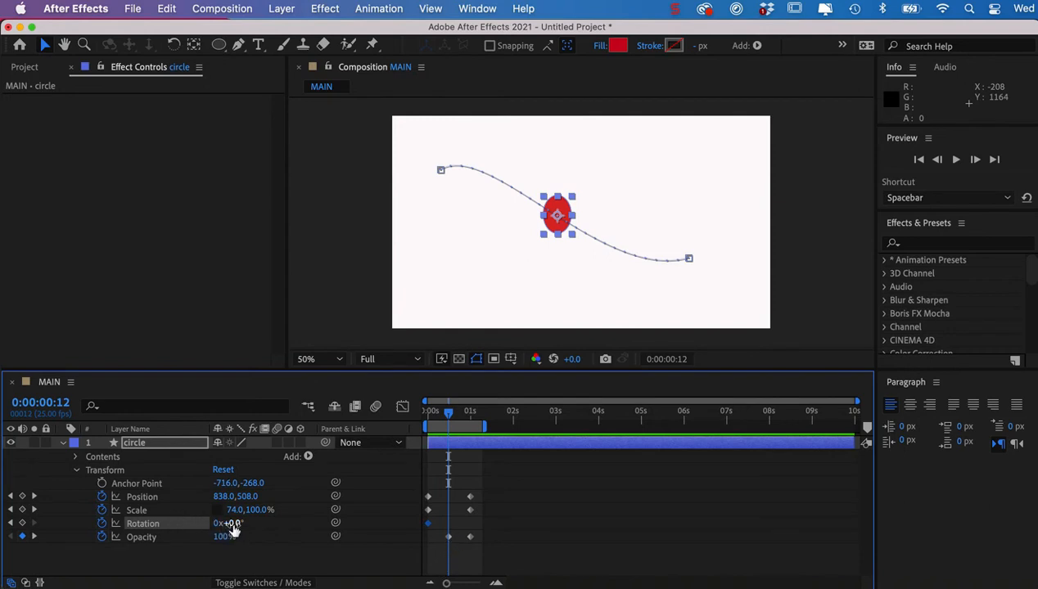
{"action": "left_click_drag", "start_coordinate": [235, 524], "coordinate": [352, 541]}
Scrub through and play back the circle's combined position, scale, rotation and opacity animation.
{"action": "left_click_drag", "start_coordinate": [449, 417], "coordinate": [424, 423]}
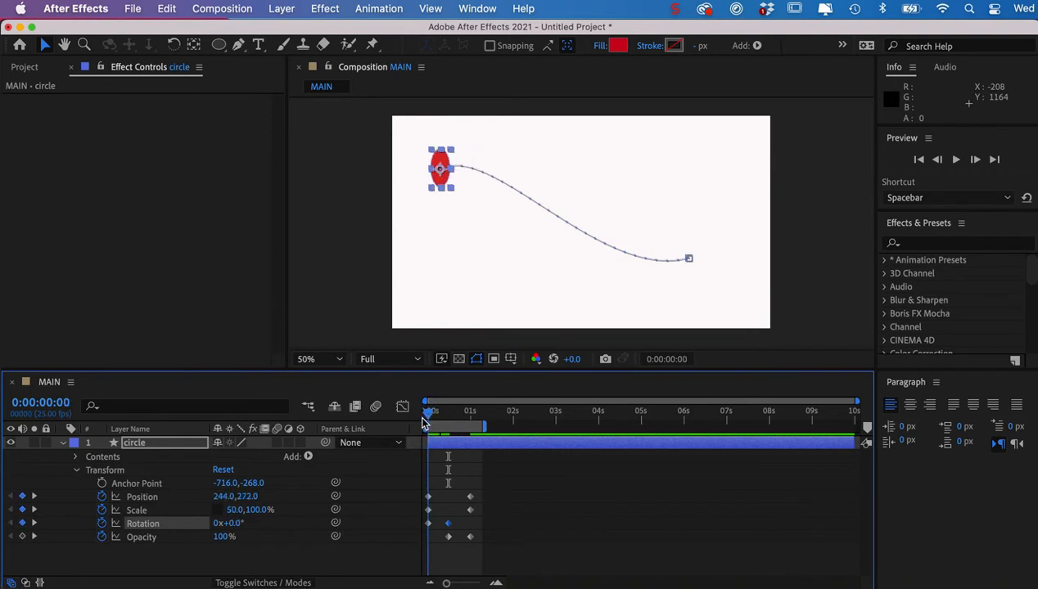
{"action": "mouse_move", "coordinate": [427, 421]}
{"action": "left_mouse_down"}
{"action": "mouse_move", "coordinate": [481, 426]}
{"action": "mouse_move", "coordinate": [424, 425]}
{"action": "mouse_move", "coordinate": [479, 426]}
{"action": "mouse_move", "coordinate": [442, 434]}
{"action": "left_mouse_up"}
{"action": "key", "text": "space"}
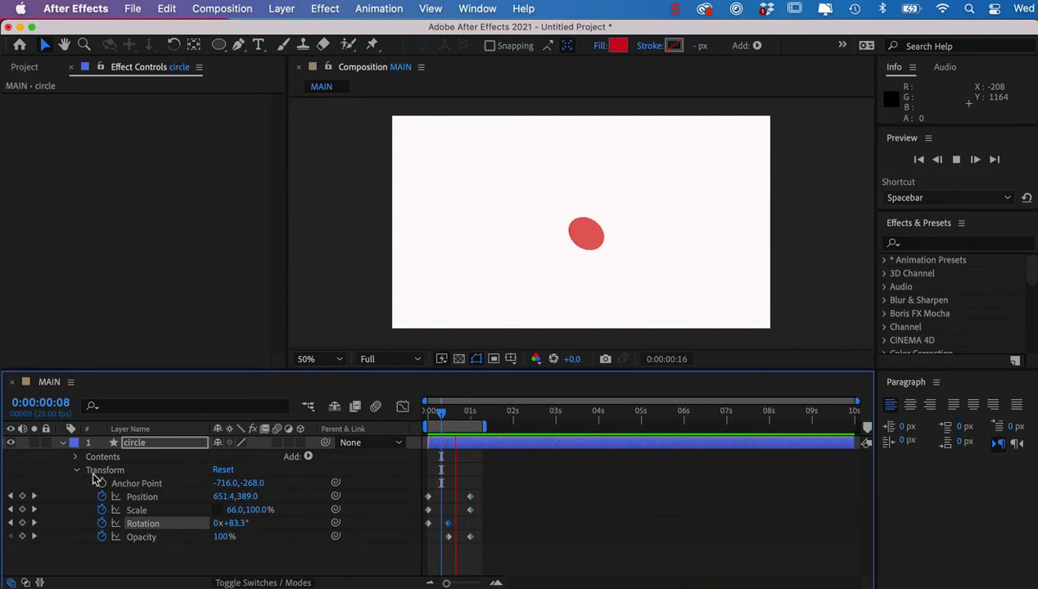
{"action": "left_click", "coordinate": [457, 417]}
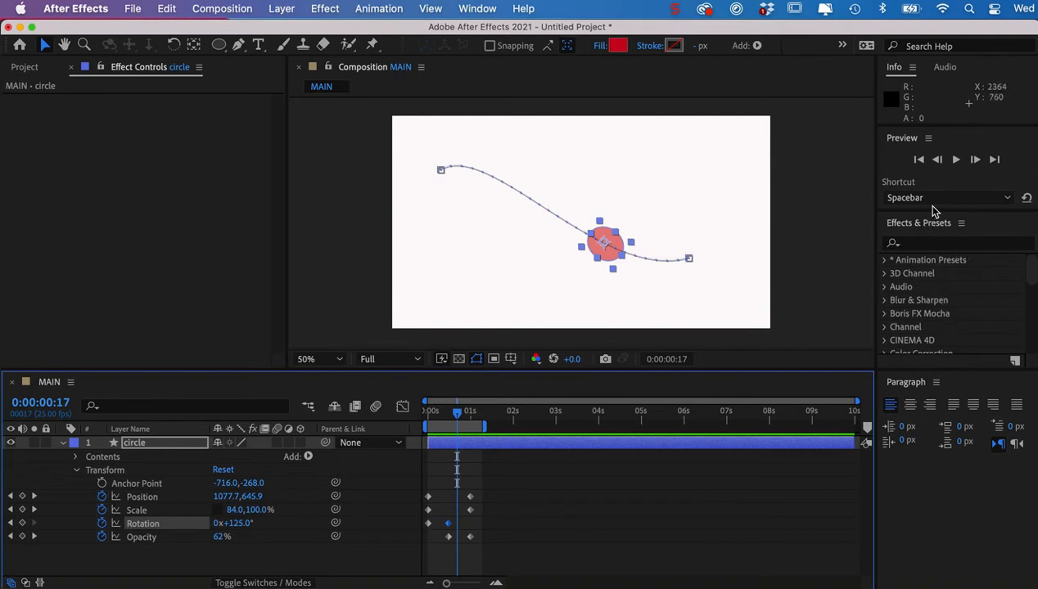
Enlarge the effects list, return to 0 seconds and apply Gaussian Blur from Blur & Sharpen to the circle layer.
{"action": "left_click_drag", "start_coordinate": [936, 210], "coordinate": [929, 124]}
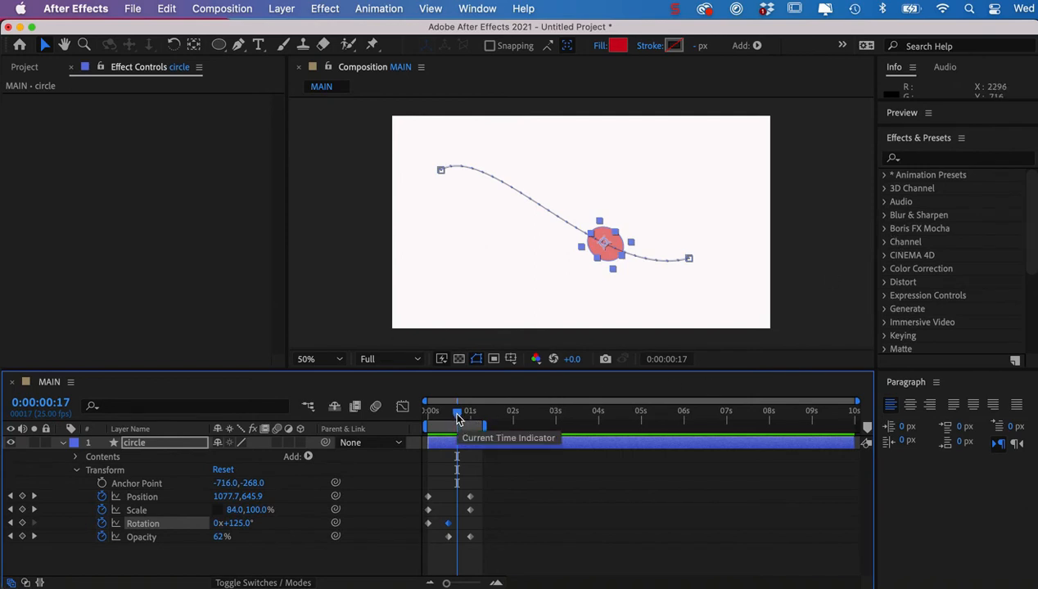
{"action": "left_click_drag", "start_coordinate": [459, 420], "coordinate": [422, 422]}
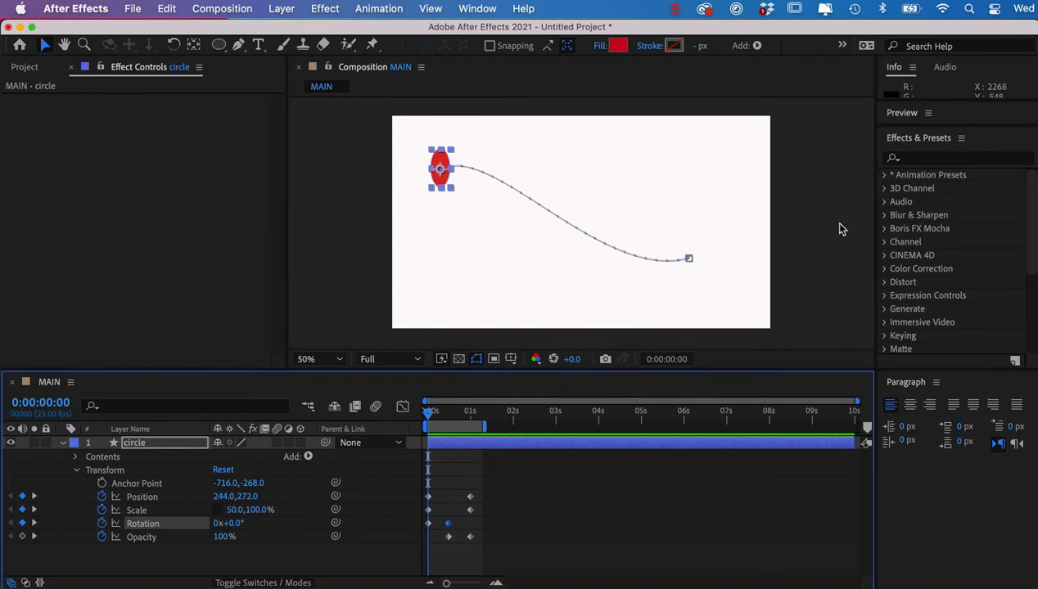
{"action": "left_click", "coordinate": [884, 215]}
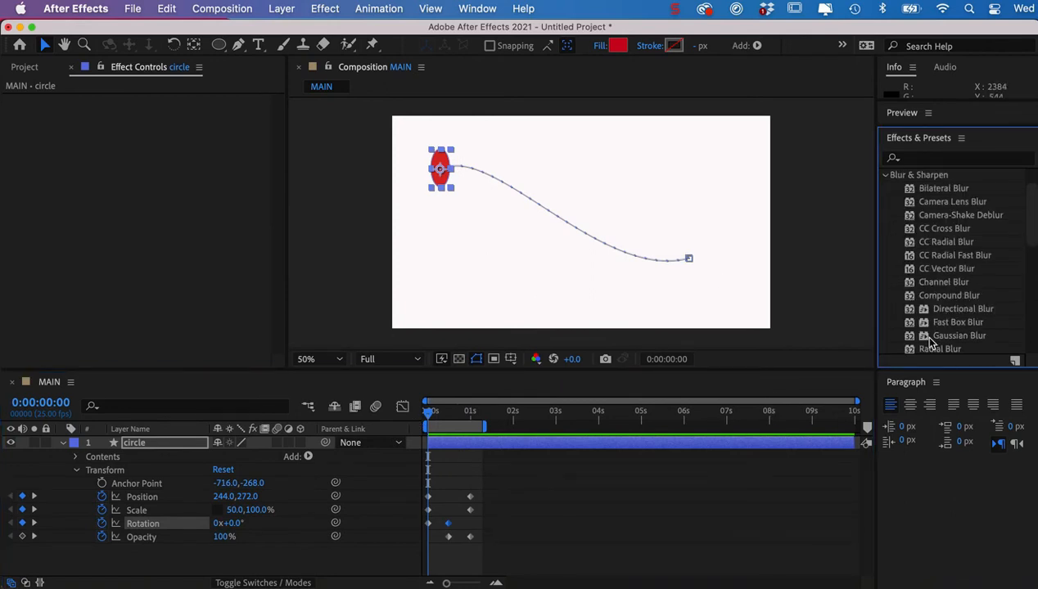
{"action": "left_click_drag", "start_coordinate": [942, 340], "coordinate": [529, 446]}
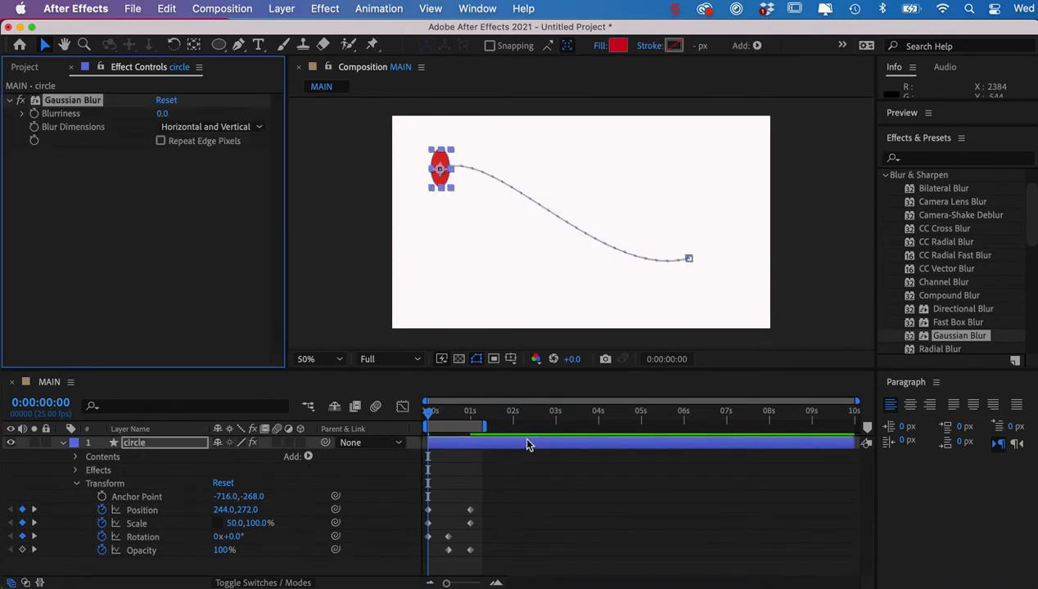
Set the circle's Gaussian Blur Blurriness to 50 and keyframe it at 0 seconds.
{"action": "left_click", "coordinate": [77, 469]}
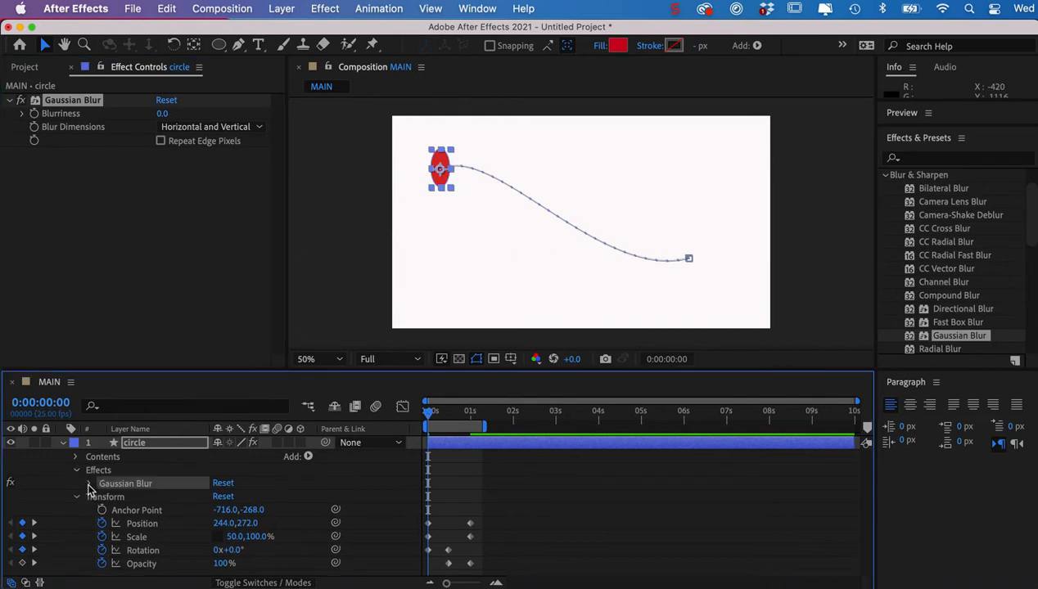
{"action": "left_click", "coordinate": [91, 485]}
{"action": "left_click", "coordinate": [90, 486]}
{"action": "left_click", "coordinate": [77, 470]}
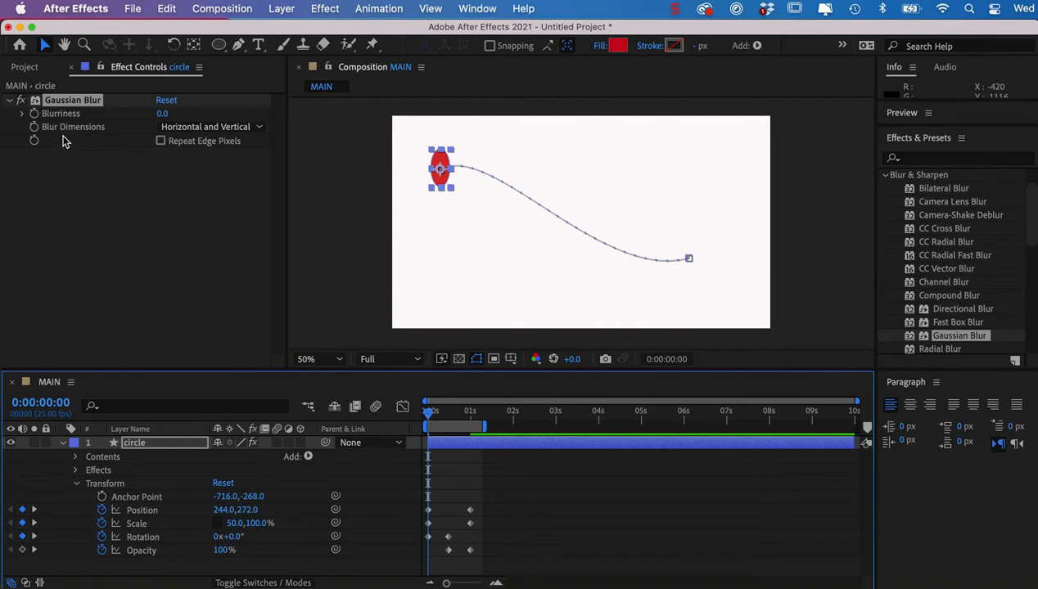
{"action": "left_click", "coordinate": [24, 113]}
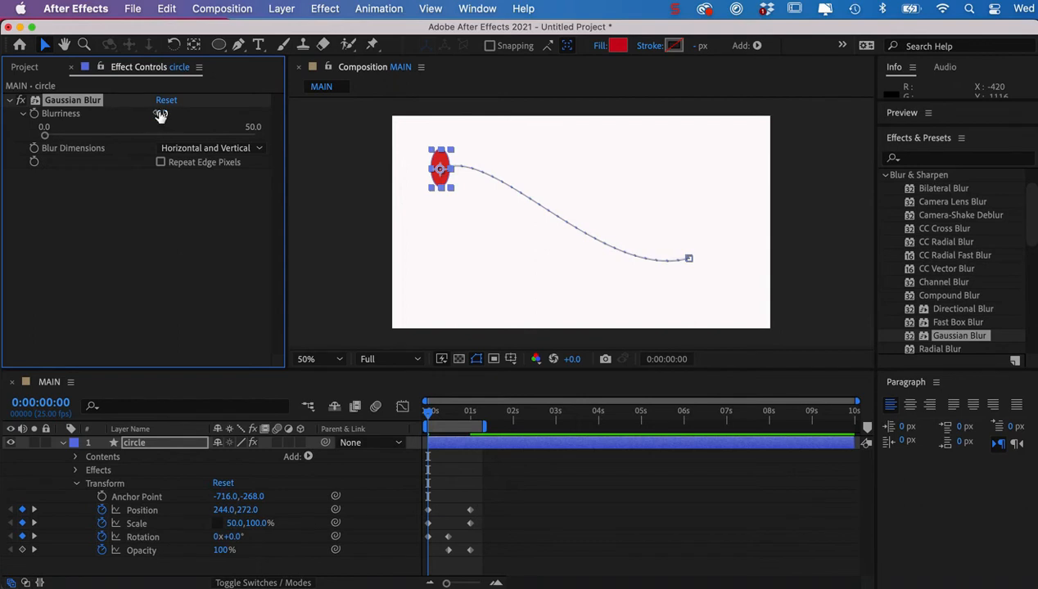
{"action": "left_click_drag", "start_coordinate": [161, 113], "coordinate": [184, 114]}
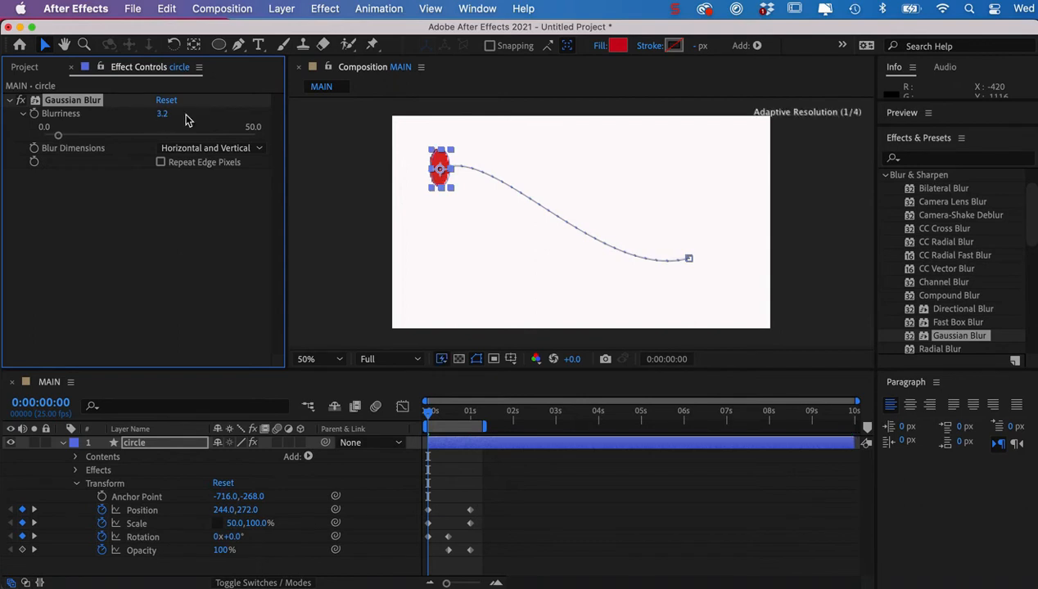
{"action": "left_click_drag", "start_coordinate": [59, 141], "coordinate": [129, 149]}
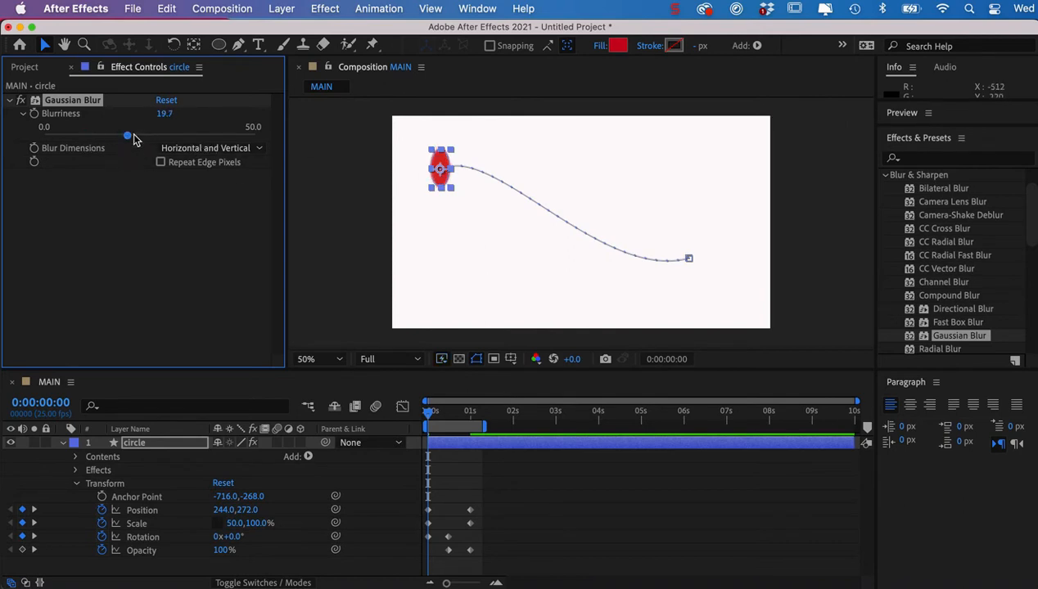
{"action": "left_click_drag", "start_coordinate": [131, 139], "coordinate": [267, 144]}
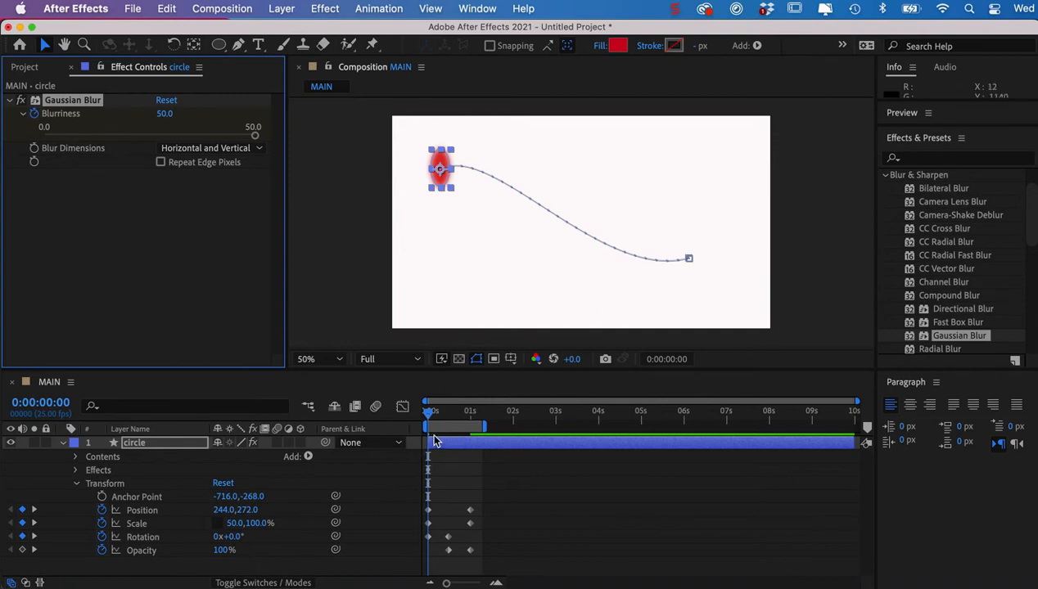
Keyframe the circle's Blurriness at 0 at frame 5 and scrub through the blur change.
{"action": "left_click_drag", "start_coordinate": [430, 417], "coordinate": [437, 417]}
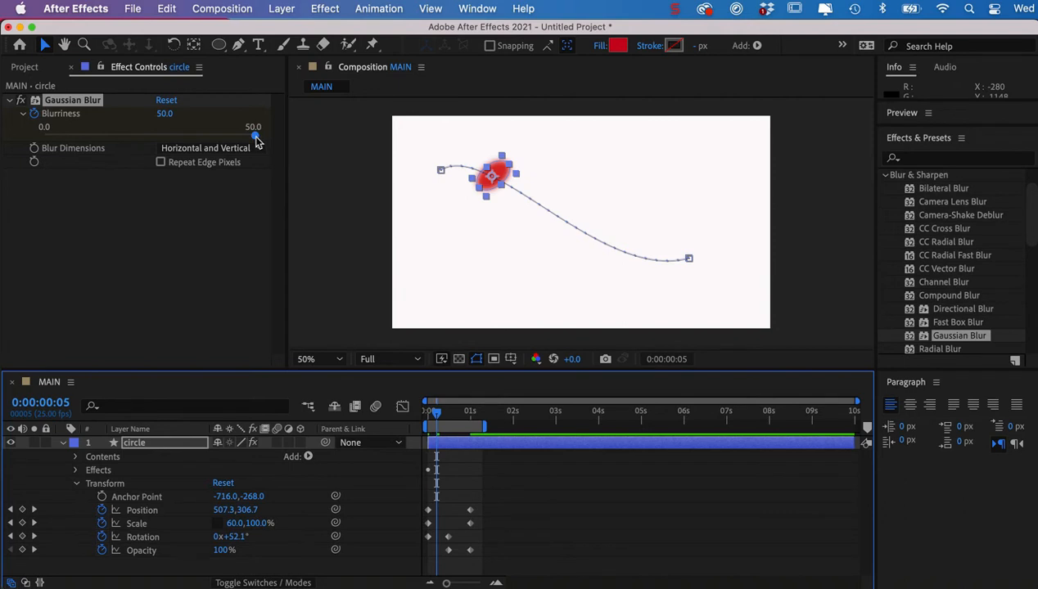
{"action": "left_click_drag", "start_coordinate": [256, 138], "coordinate": [35, 148]}
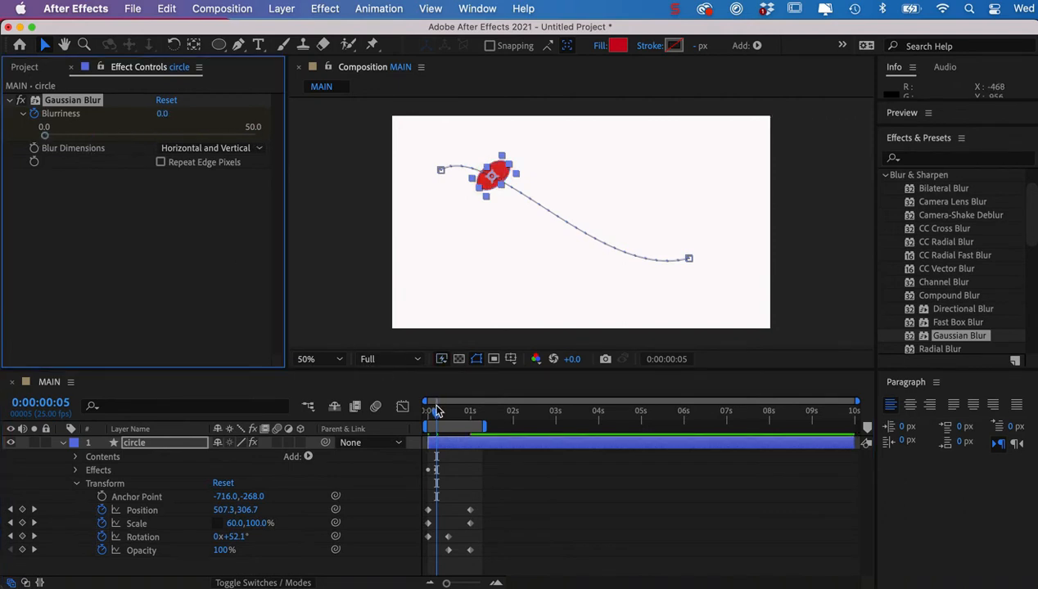
{"action": "left_click_drag", "start_coordinate": [438, 416], "coordinate": [396, 419]}
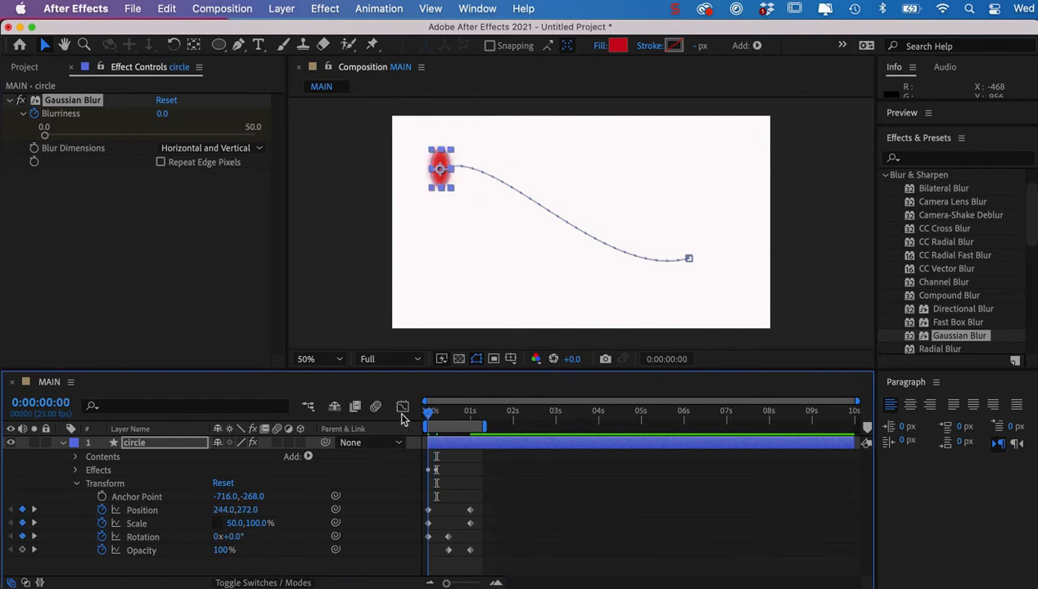
{"action": "left_click_drag", "start_coordinate": [434, 419], "coordinate": [435, 419]}
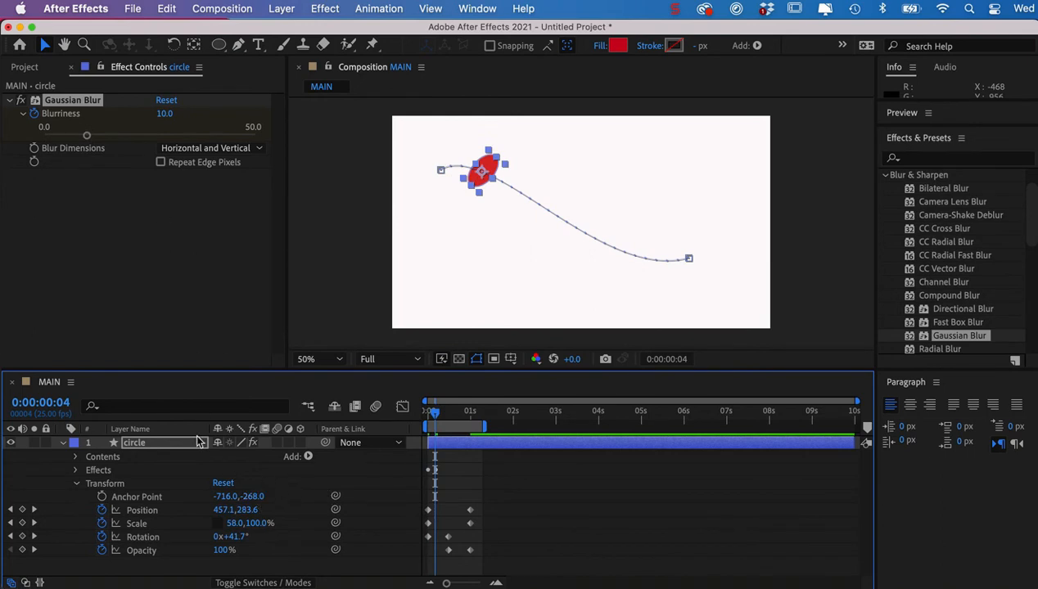
Reveal the circle's Blurriness keyframes in the timeline and play back the blurred animation.
{"action": "left_click", "coordinate": [76, 469]}
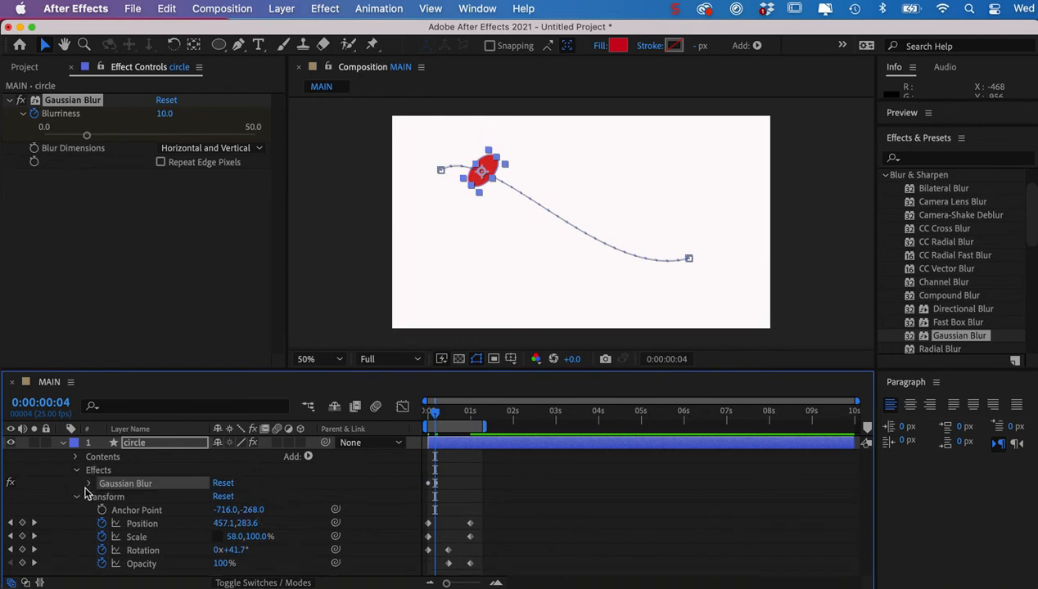
{"action": "left_click", "coordinate": [89, 484]}
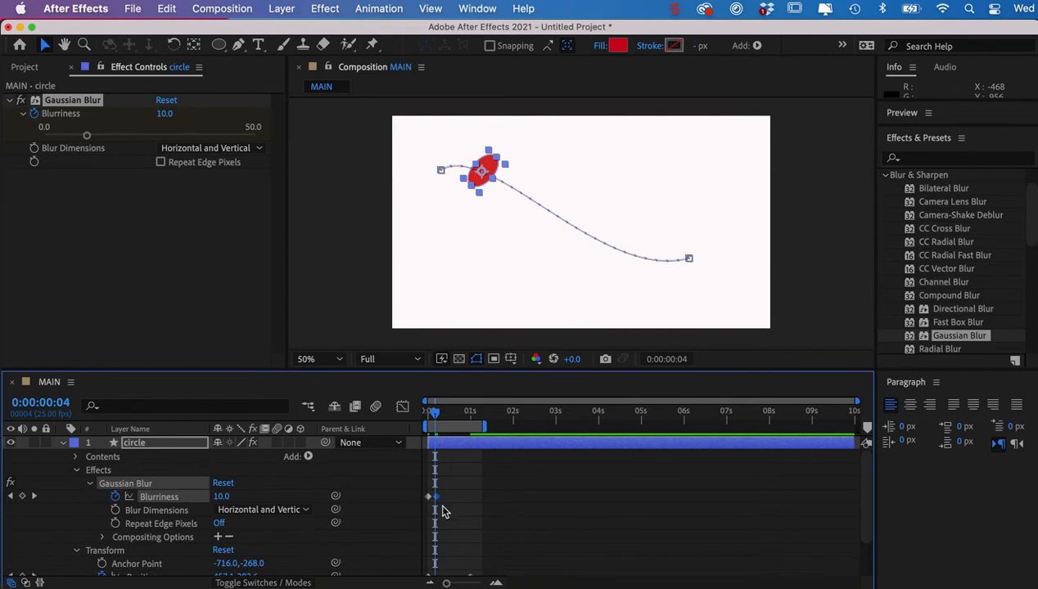
{"action": "left_click", "coordinate": [357, 280]}
{"action": "key", "text": "space"}
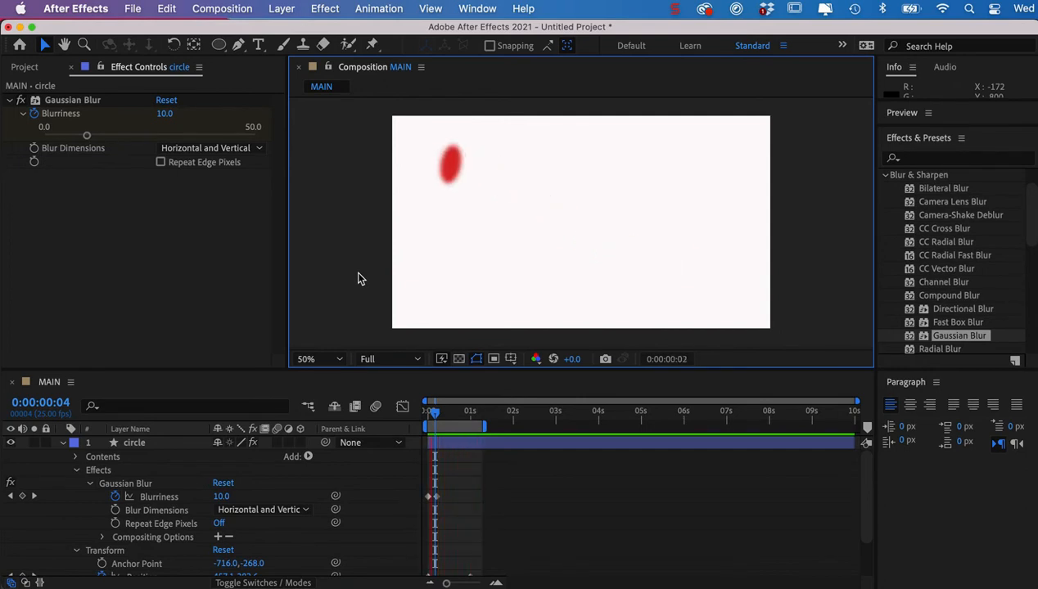
{"action": "left_click", "coordinate": [454, 415]}
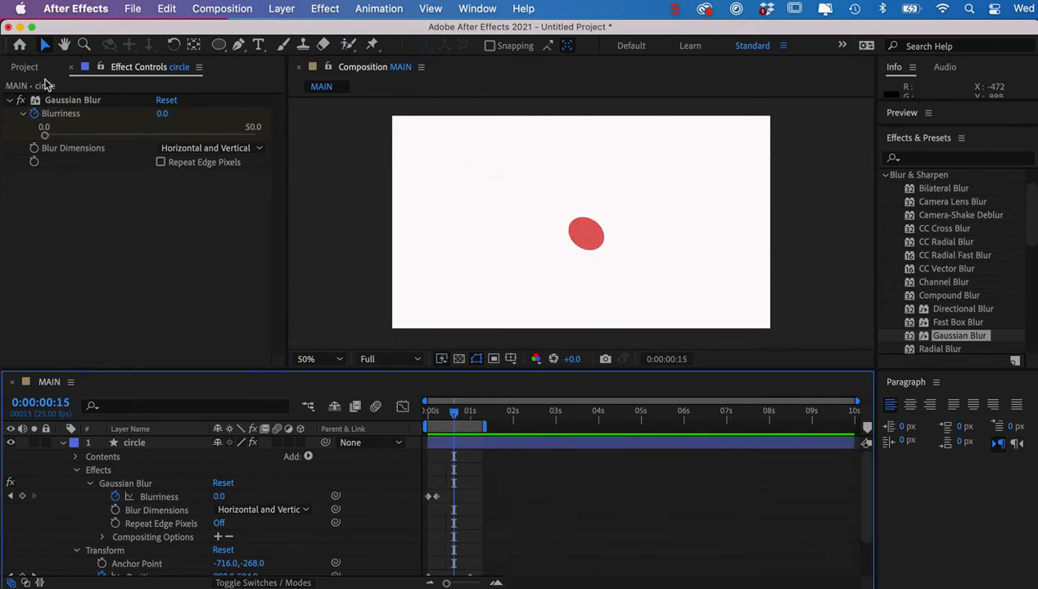
Show the project items again and collapse the circle layer's properties.
{"action": "left_click", "coordinate": [27, 68]}
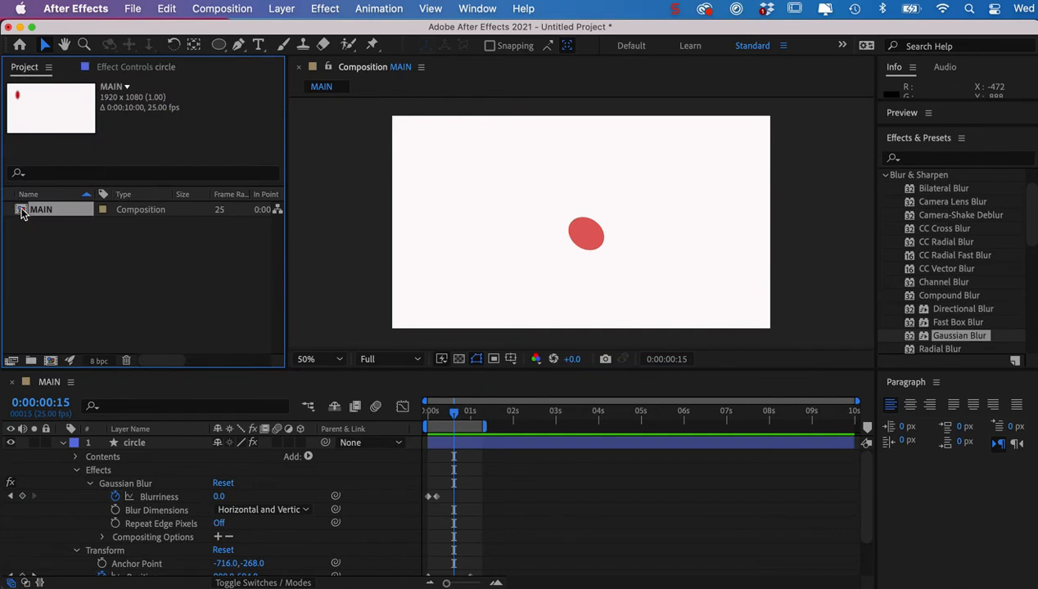
{"action": "left_click", "coordinate": [71, 451]}
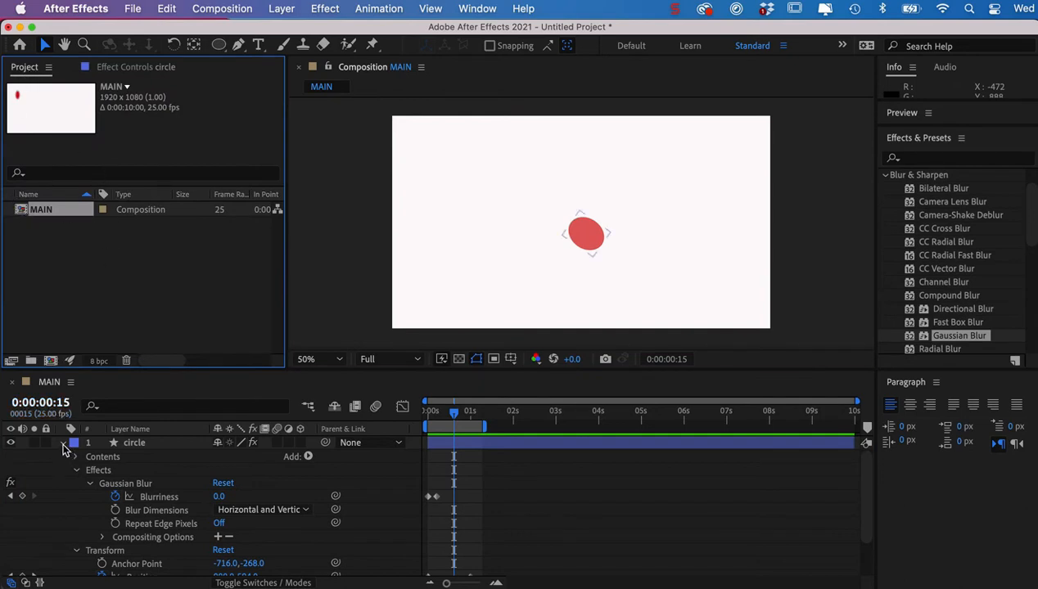
{"action": "left_click", "coordinate": [64, 447]}
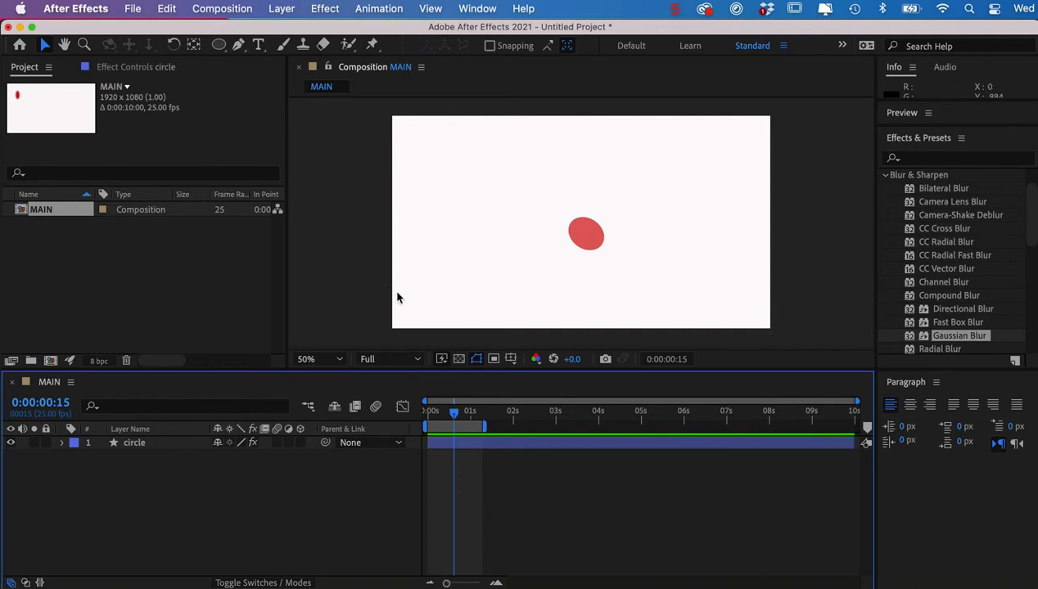
Draw a square with a purple #8722D3 fill in the lower-left area of the MAIN composition.
{"action": "left_click", "coordinate": [219, 44]}
{"action": "left_click", "coordinate": [253, 46]}
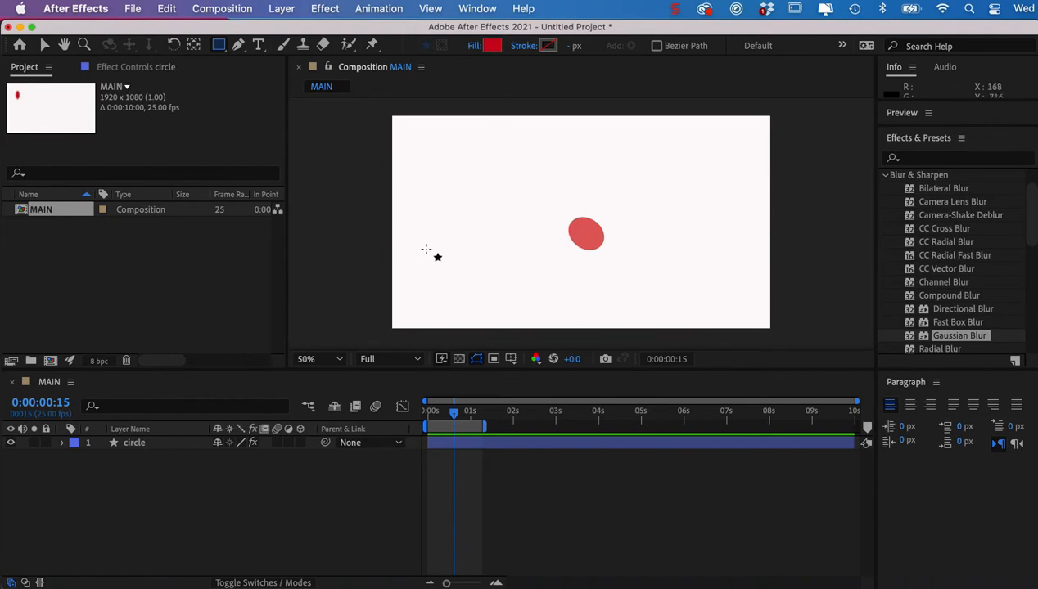
{"action": "left_click", "coordinate": [491, 46]}
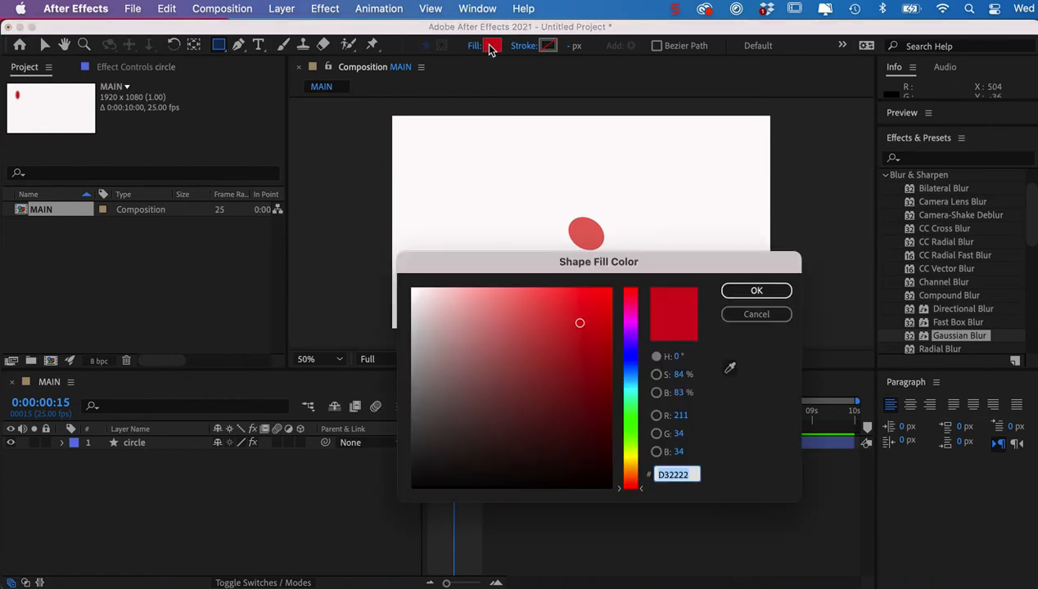
{"action": "left_click", "coordinate": [634, 334]}
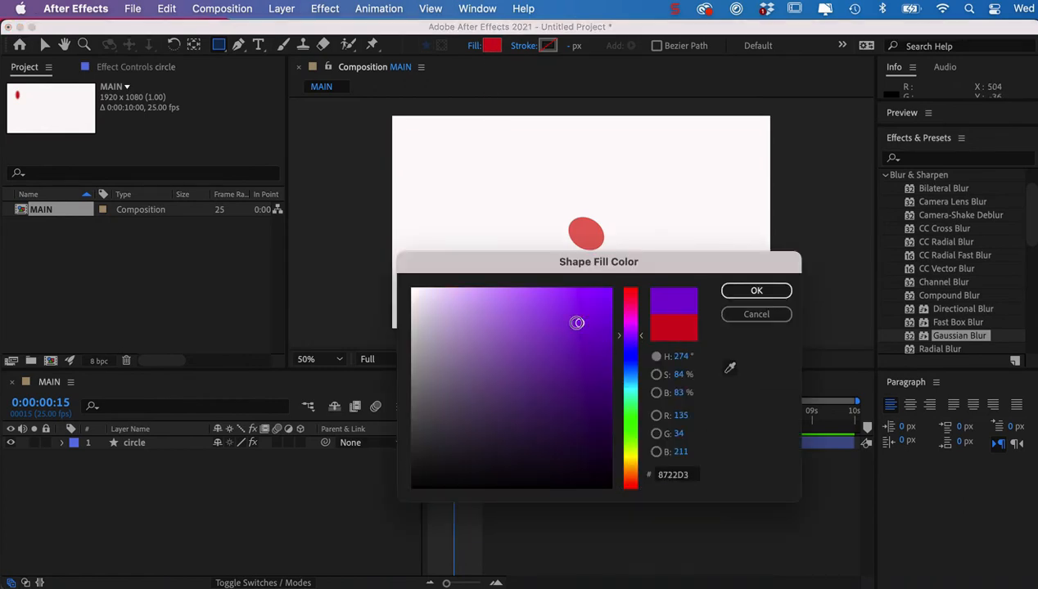
{"action": "left_click", "coordinate": [745, 290]}
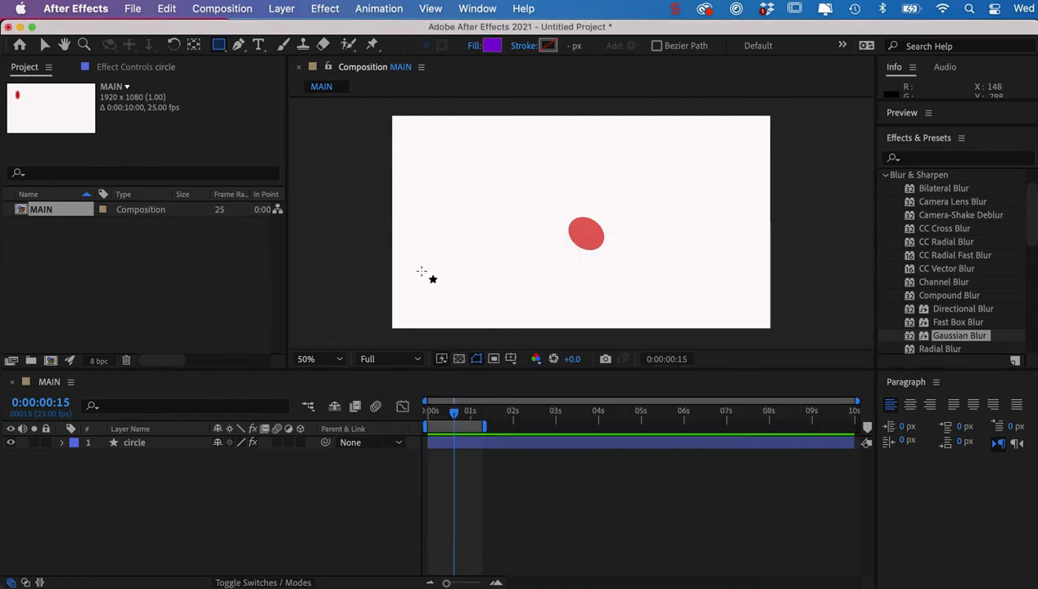
{"action": "left_click_drag", "start_coordinate": [420, 271], "coordinate": [466, 305]}
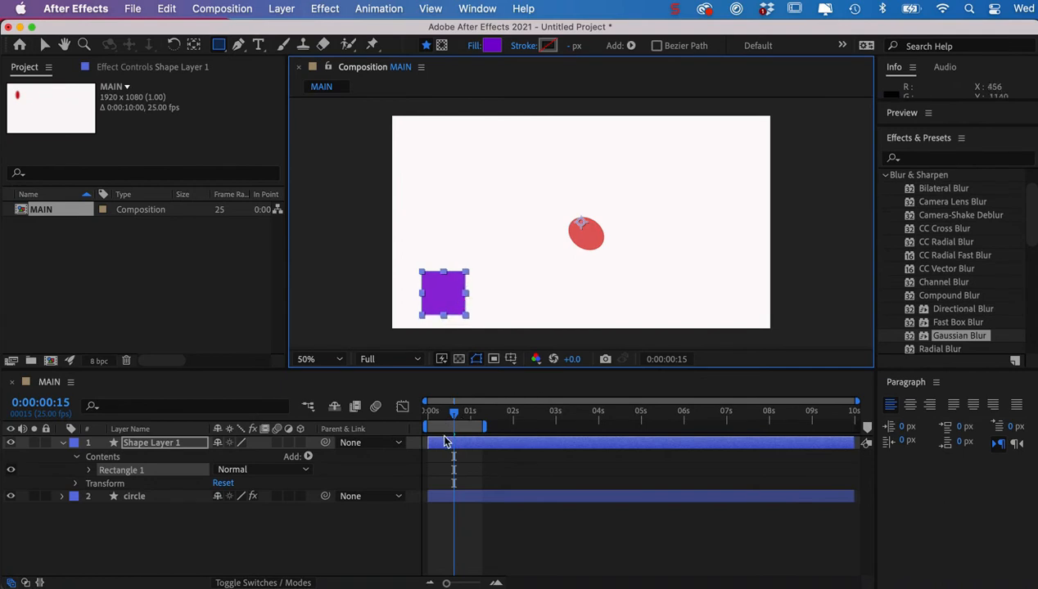
Reveal the square layer's Transform properties and move the current time to frame 7.
{"action": "left_click", "coordinate": [77, 458]}
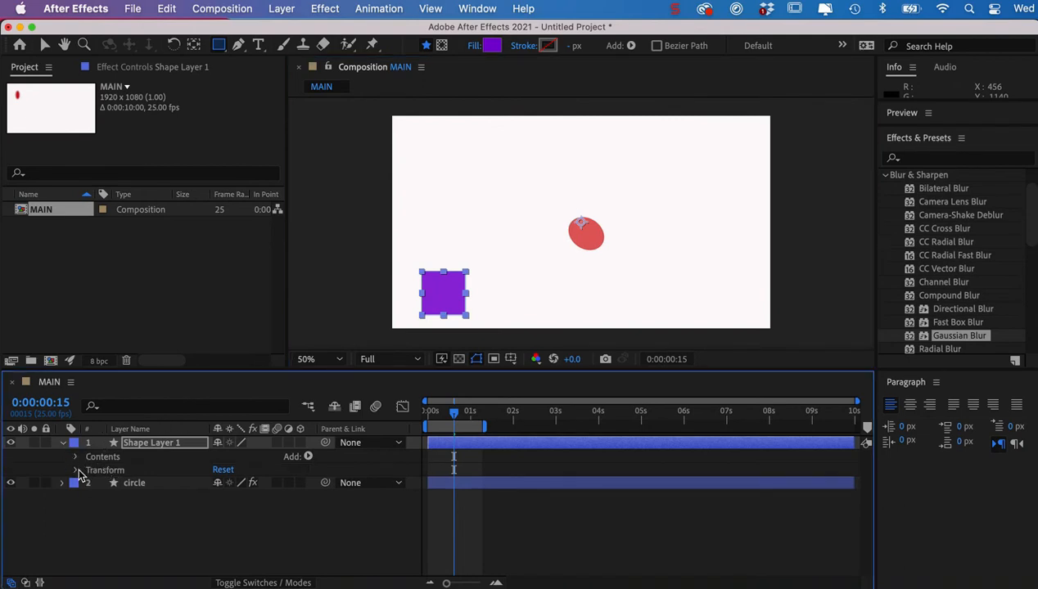
{"action": "left_click", "coordinate": [76, 470]}
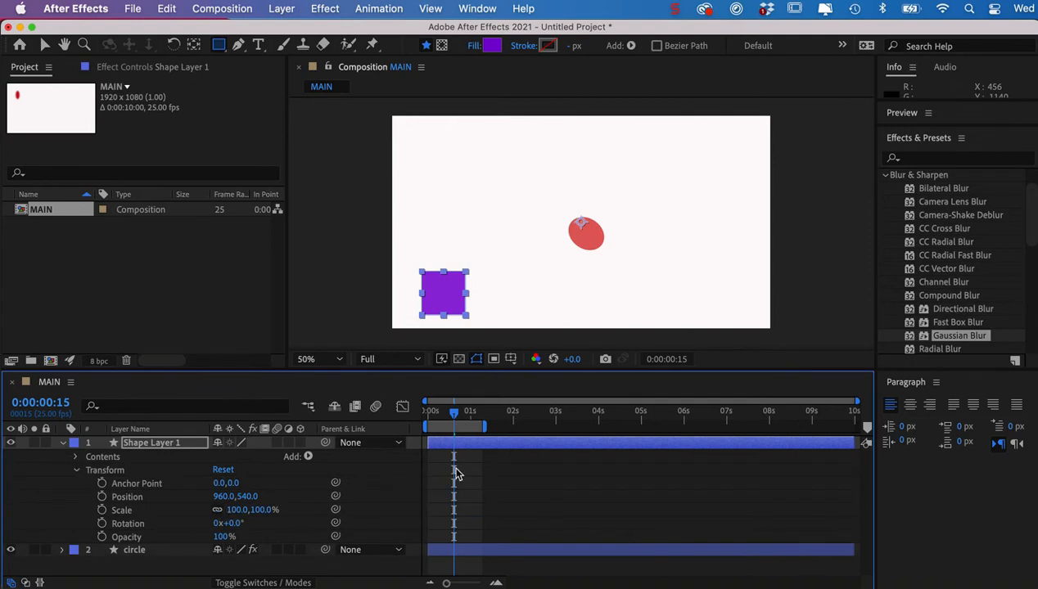
{"action": "mouse_move", "coordinate": [457, 416]}
{"action": "left_mouse_down"}
{"action": "mouse_move", "coordinate": [401, 425]}
{"action": "mouse_move", "coordinate": [469, 424]}
{"action": "mouse_move", "coordinate": [405, 424]}
{"action": "mouse_move", "coordinate": [442, 426]}
{"action": "left_mouse_up"}
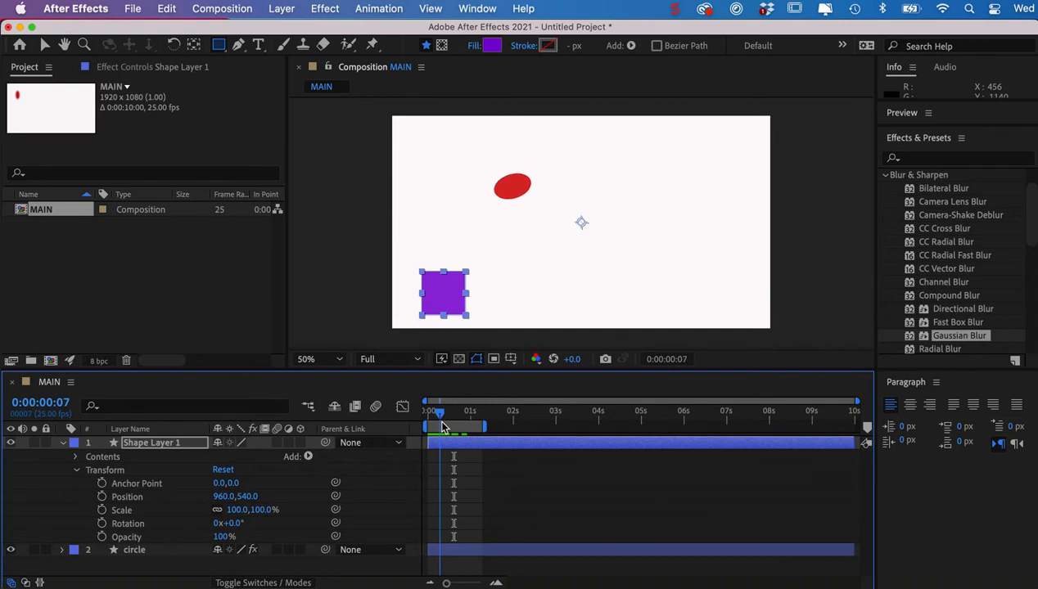
Try trimming the square layer's start and then its end at frame 7, undoing each trim.
{"action": "left_click", "coordinate": [457, 446]}
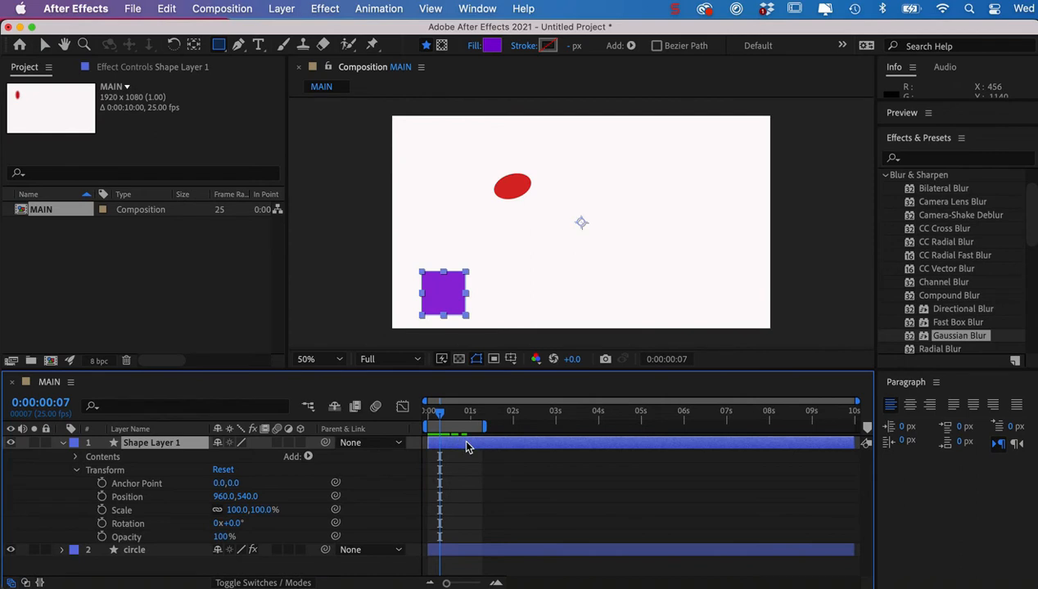
{"action": "key", "text": "alt+["}
{"action": "key", "text": "super+z"}
{"action": "key", "text": "alt+]"}
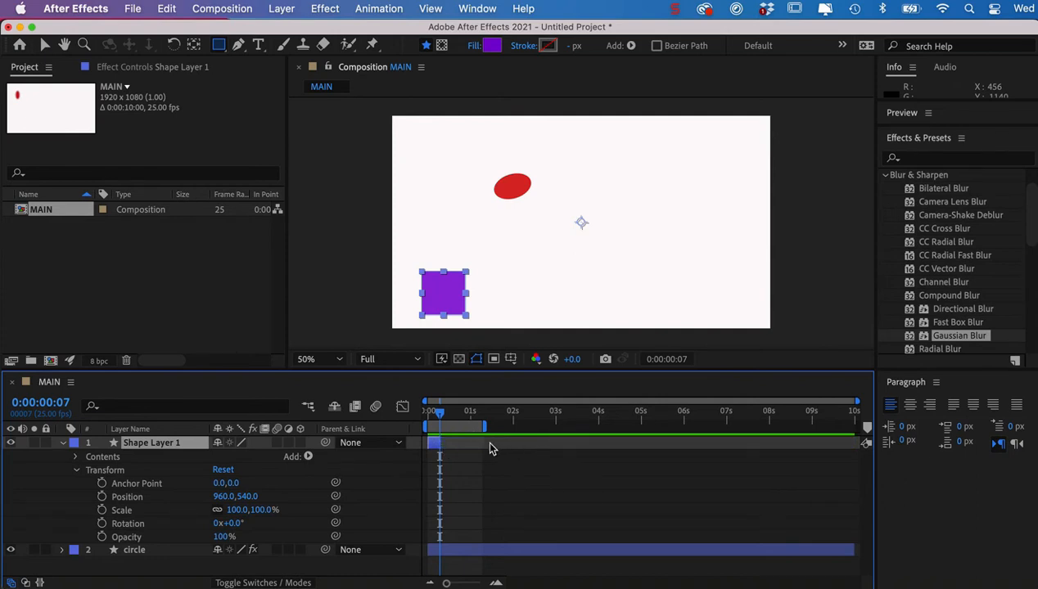
{"action": "key", "text": "super+z"}
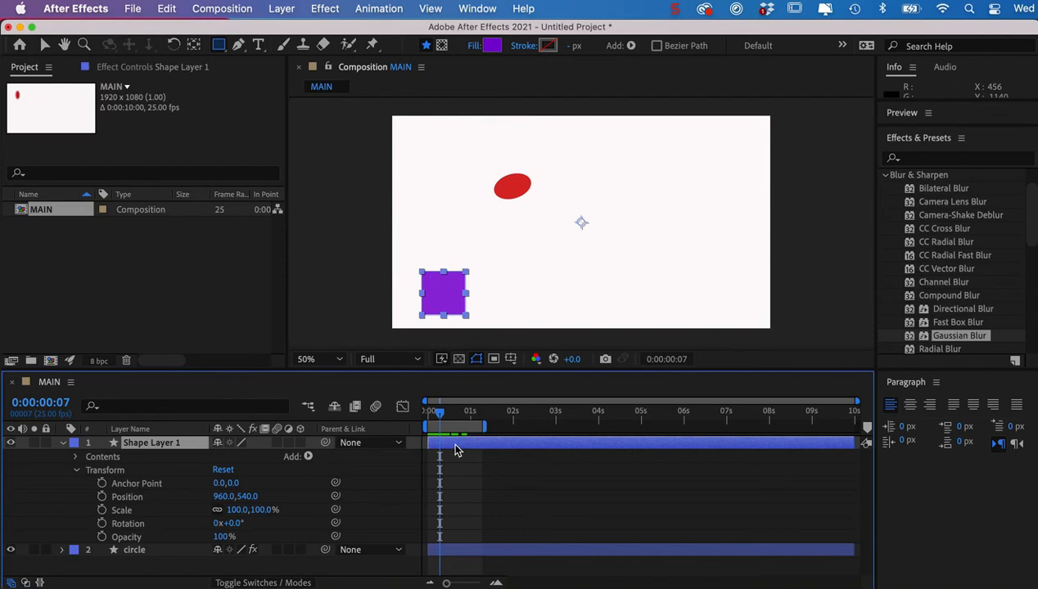
Shift the square layer so it starts at frame 7 and keyframe its Opacity at 100% there.
{"action": "mouse_move", "coordinate": [455, 446]}
{"action": "left_mouse_down"}
{"action": "mouse_move", "coordinate": [489, 445]}
{"action": "mouse_move", "coordinate": [472, 444]}
{"action": "left_mouse_up"}
{"action": "left_click", "coordinate": [439, 420]}
{"action": "mouse_move", "coordinate": [440, 416]}
{"action": "left_mouse_down"}
{"action": "mouse_move", "coordinate": [407, 414]}
{"action": "mouse_move", "coordinate": [455, 416]}
{"action": "mouse_move", "coordinate": [416, 421]}
{"action": "mouse_move", "coordinate": [439, 420]}
{"action": "left_mouse_up"}
{"action": "left_click", "coordinate": [102, 538]}
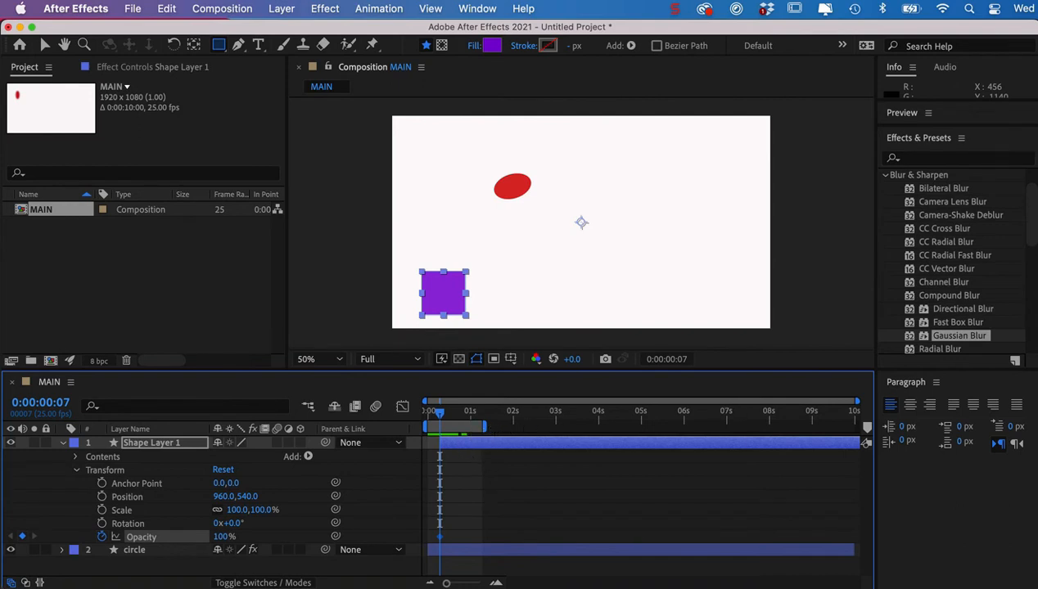
Keyframe the square's Opacity at 0% at frame 9.
{"action": "left_click_drag", "start_coordinate": [449, 583], "coordinate": [479, 583]}
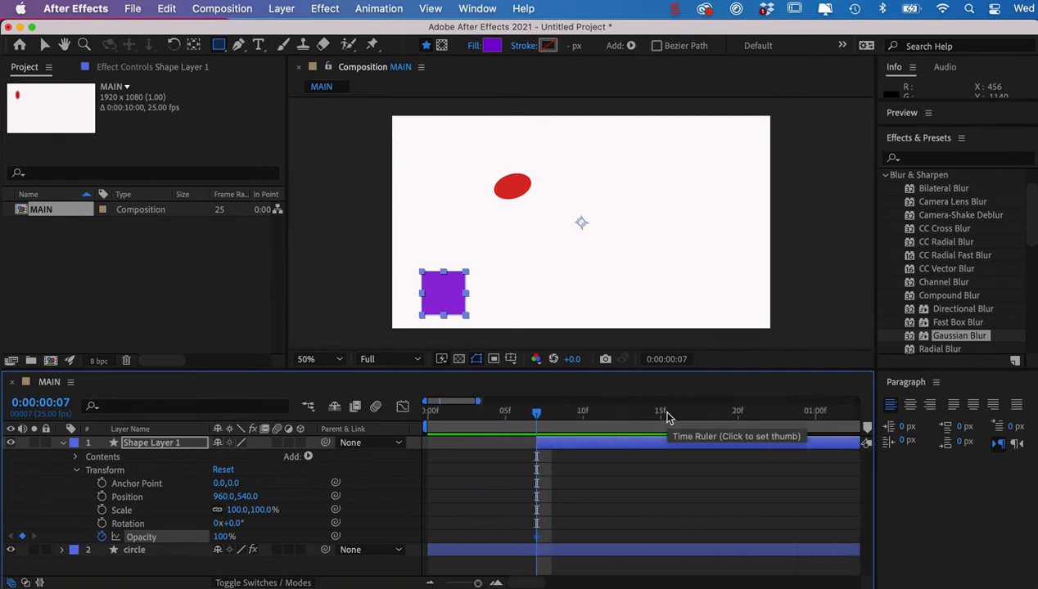
{"action": "left_click", "coordinate": [496, 583]}
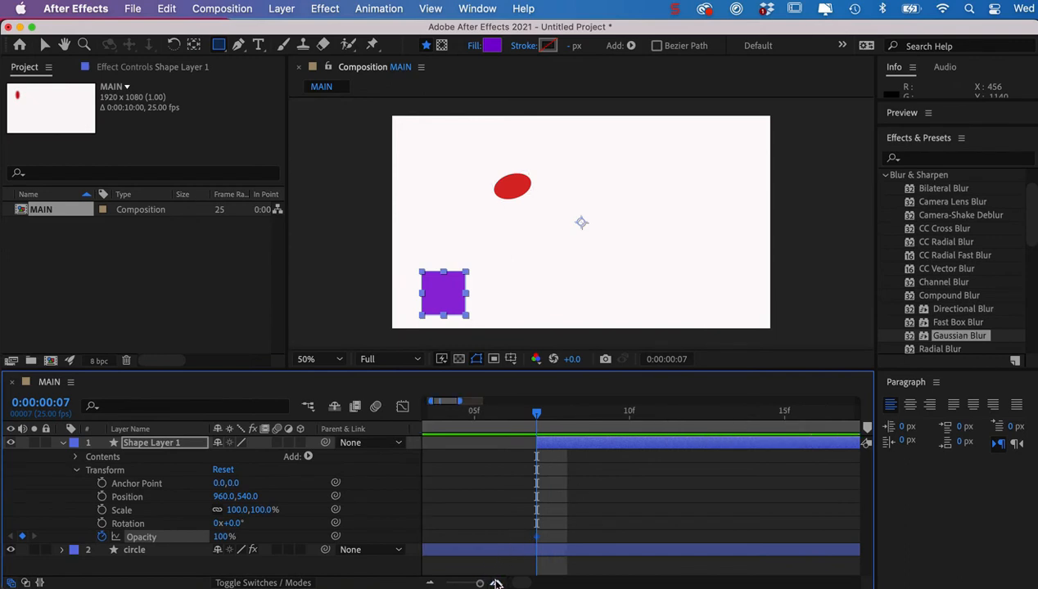
{"action": "left_click", "coordinate": [496, 583]}
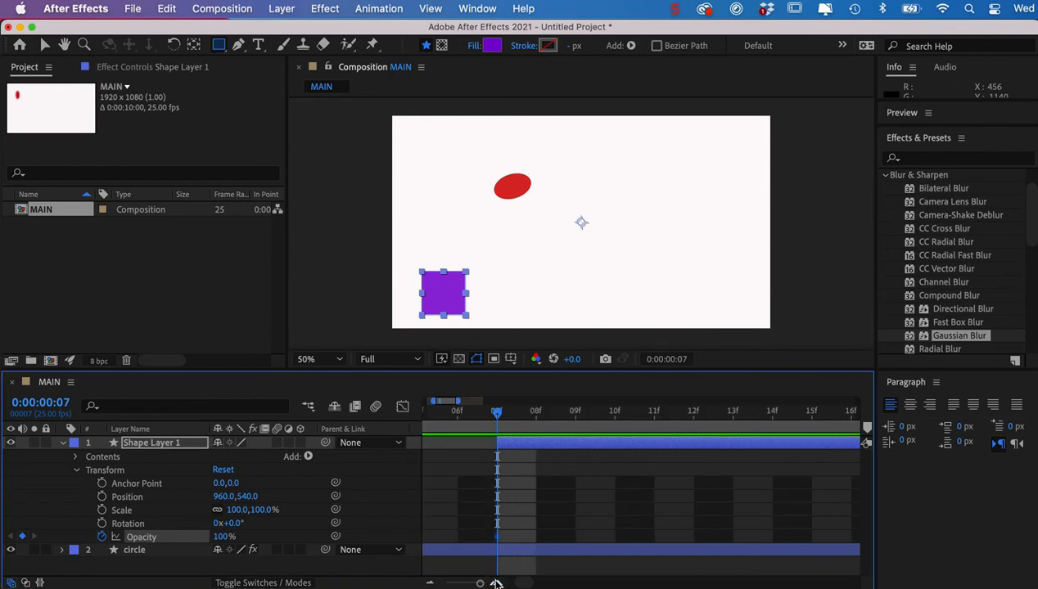
{"action": "left_click", "coordinate": [432, 582]}
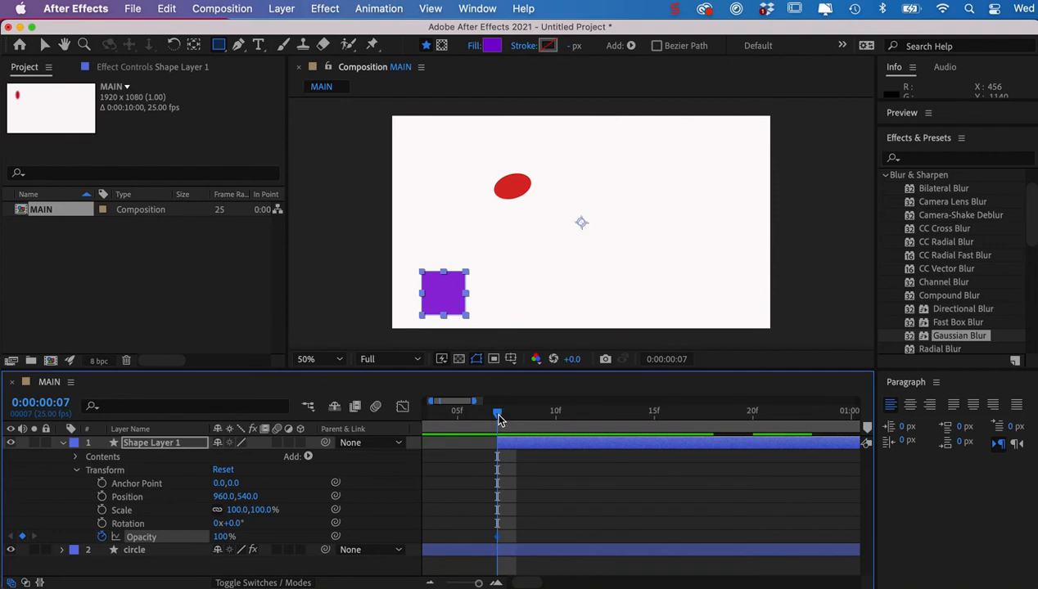
{"action": "left_click_drag", "start_coordinate": [504, 420], "coordinate": [530, 420]}
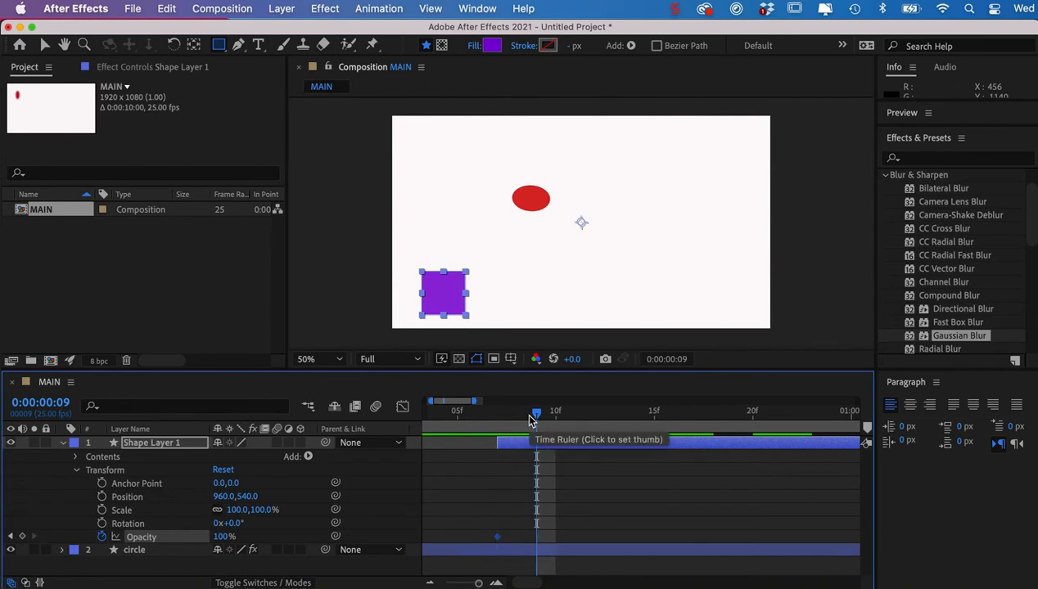
{"action": "left_click", "coordinate": [223, 537]}
{"action": "type", "text": "0"}
{"action": "key", "text": "Return"}
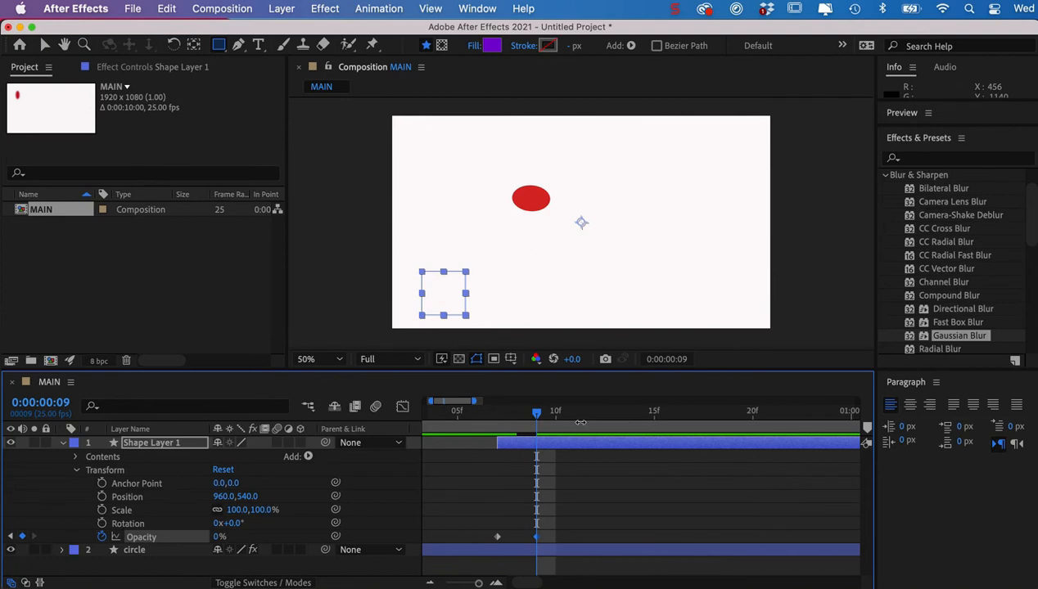
Keyframe the square's Opacity at 100% at frame 11 and paste a copy of the 0% keyframe at frame 13.
{"action": "left_click_drag", "start_coordinate": [538, 416], "coordinate": [575, 415]}
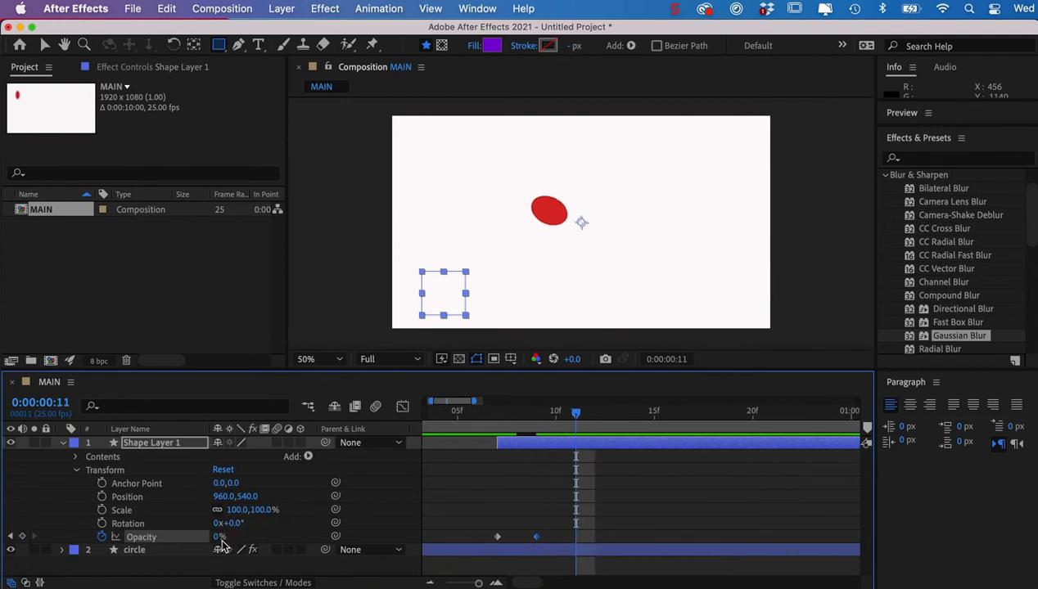
{"action": "left_click_drag", "start_coordinate": [217, 540], "coordinate": [387, 538]}
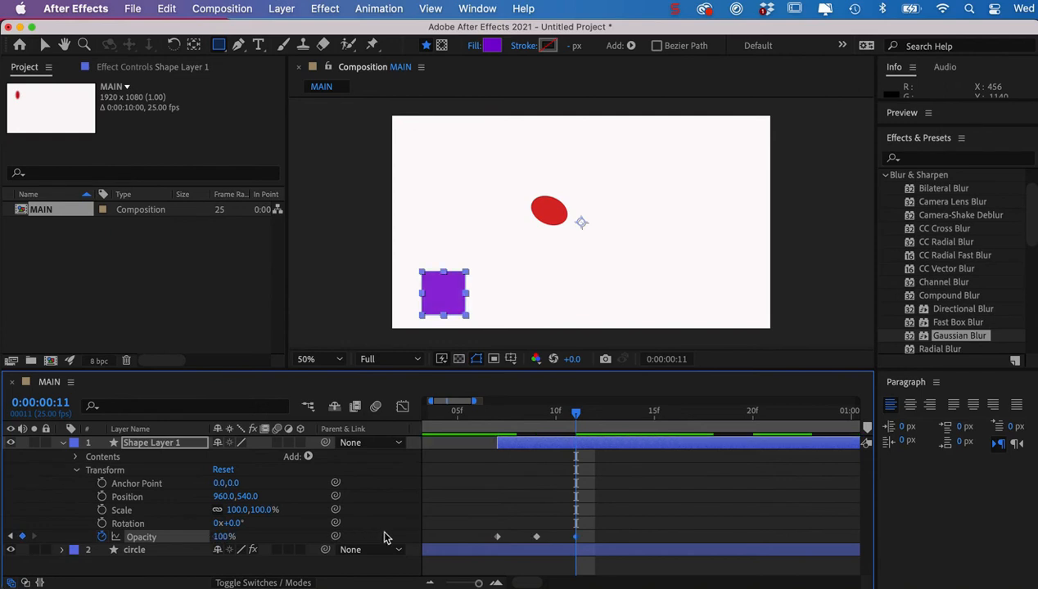
{"action": "left_click", "coordinate": [536, 538]}
{"action": "mouse_move", "coordinate": [536, 542]}
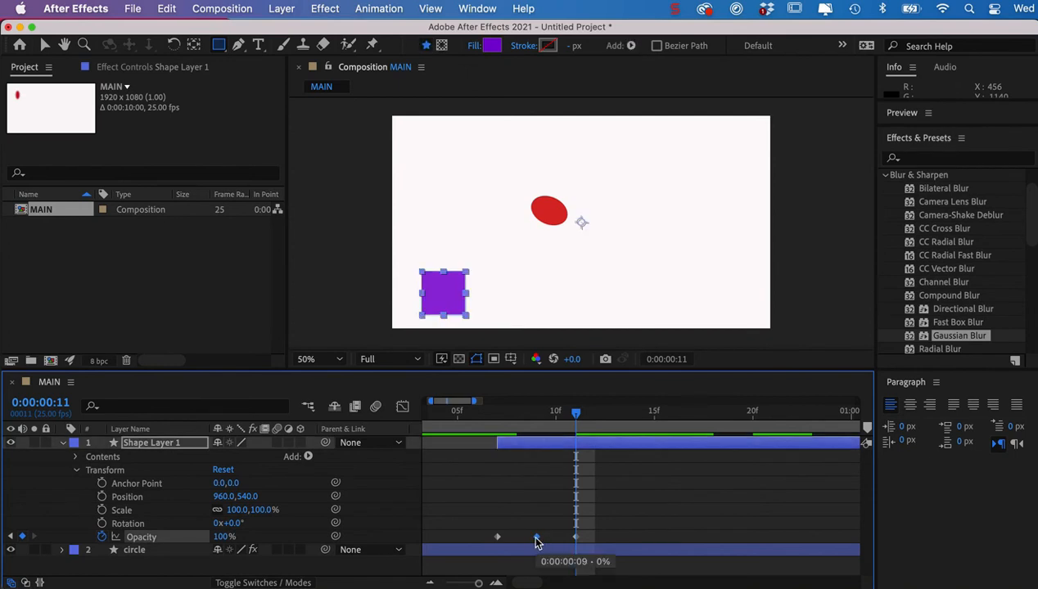
{"action": "left_click_drag", "start_coordinate": [580, 419], "coordinate": [610, 420]}
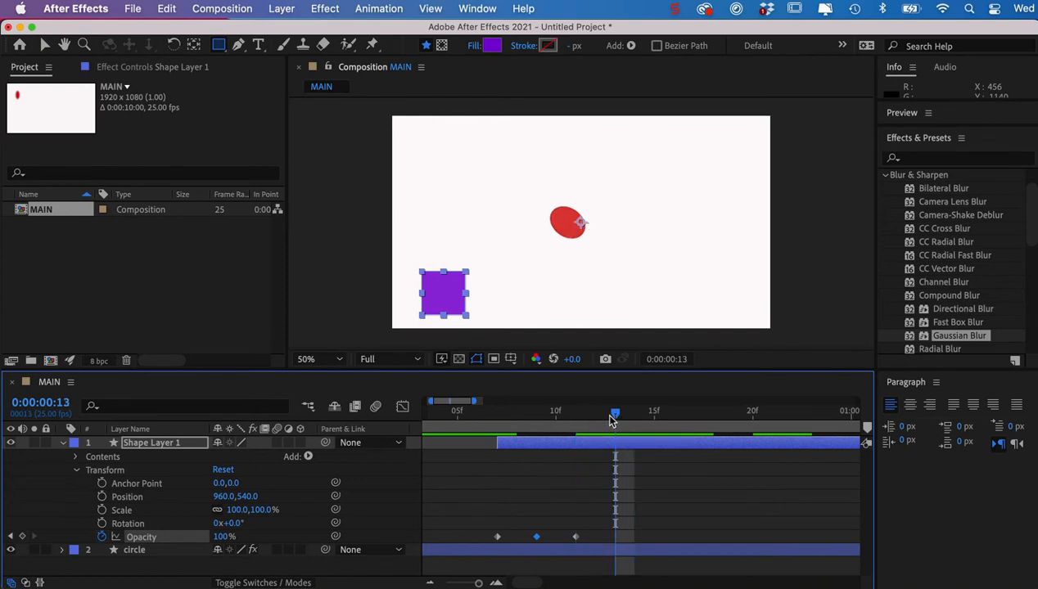
{"action": "key", "text": "super+v"}
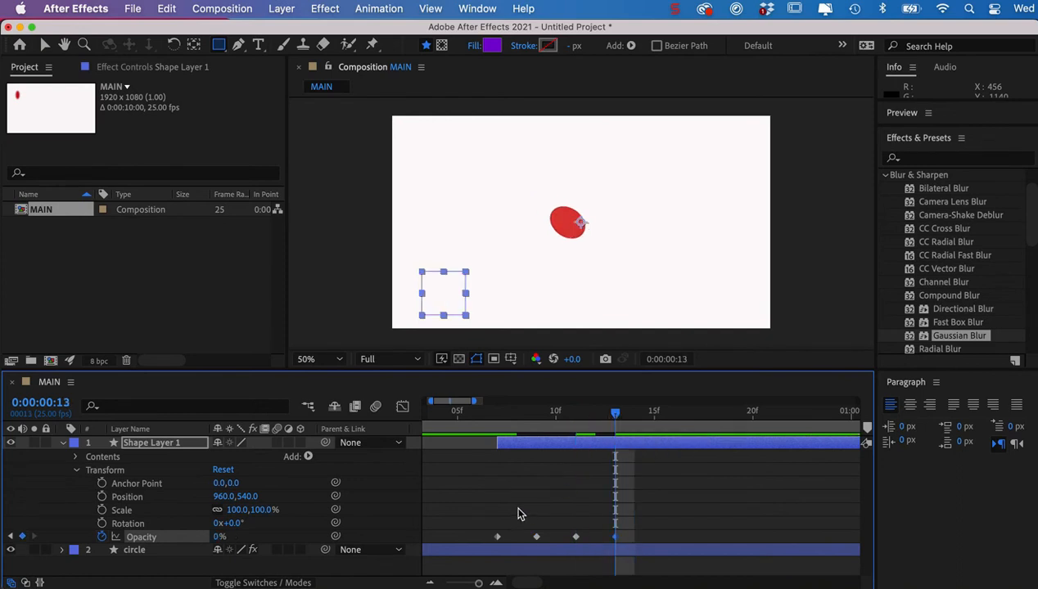
Duplicate all four of the square's Opacity keyframes so that the copies start at frame 15.
{"action": "left_click_drag", "start_coordinate": [491, 520], "coordinate": [626, 539]}
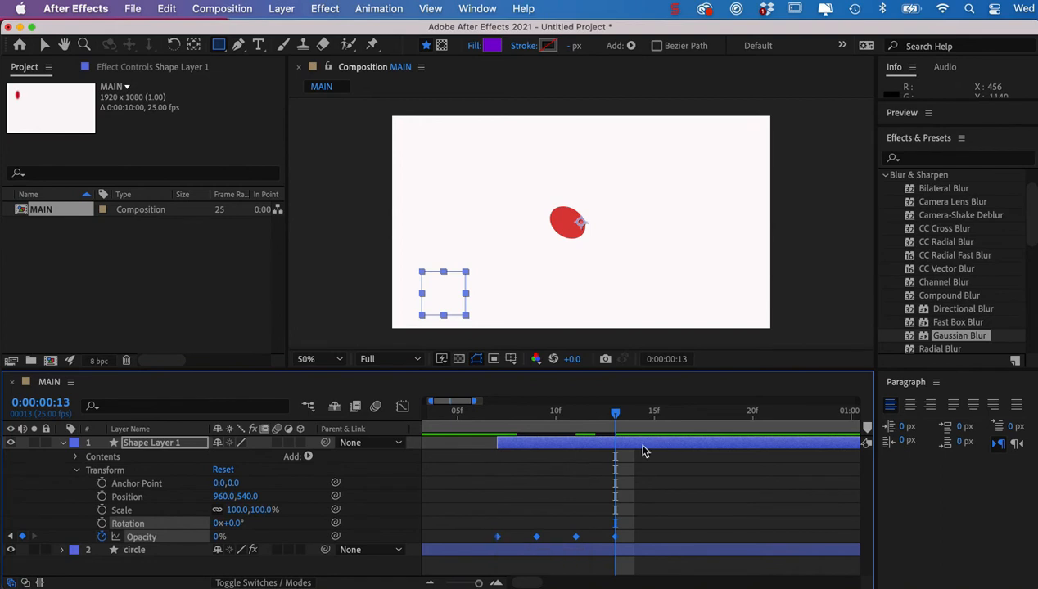
{"action": "left_click_drag", "start_coordinate": [617, 420], "coordinate": [652, 420]}
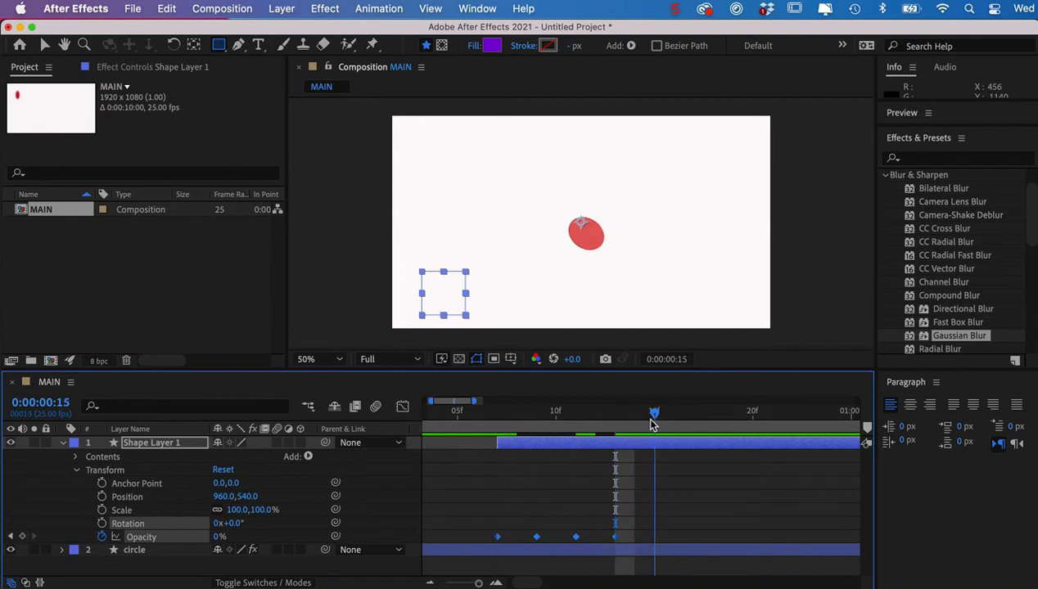
{"action": "key", "text": "ctrl+v"}
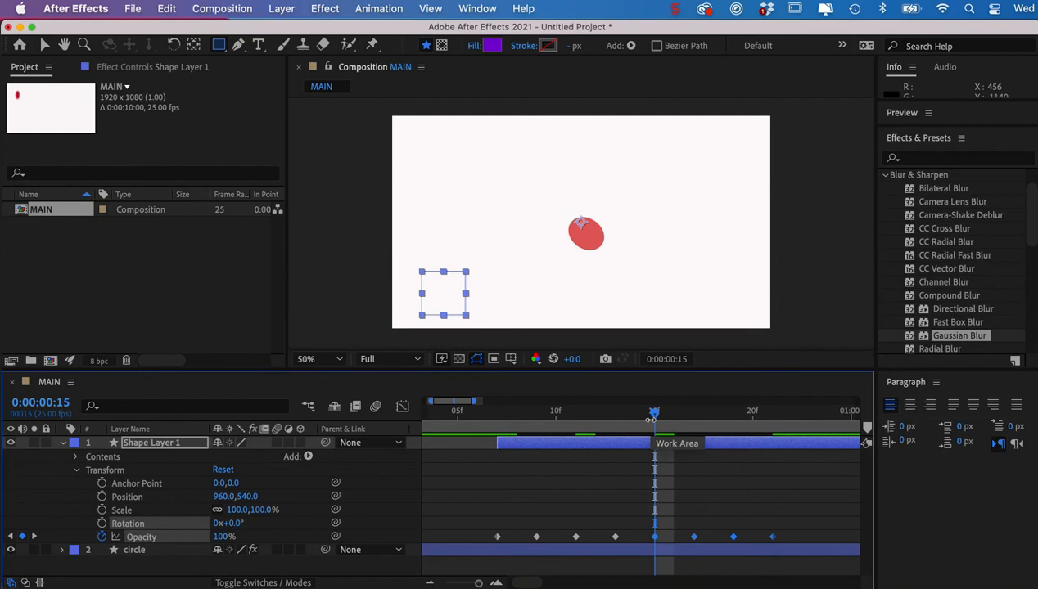
Preview the square's flashing animation from frame 6.
{"action": "left_click_drag", "start_coordinate": [655, 418], "coordinate": [477, 419]}
{"action": "key", "text": "space"}
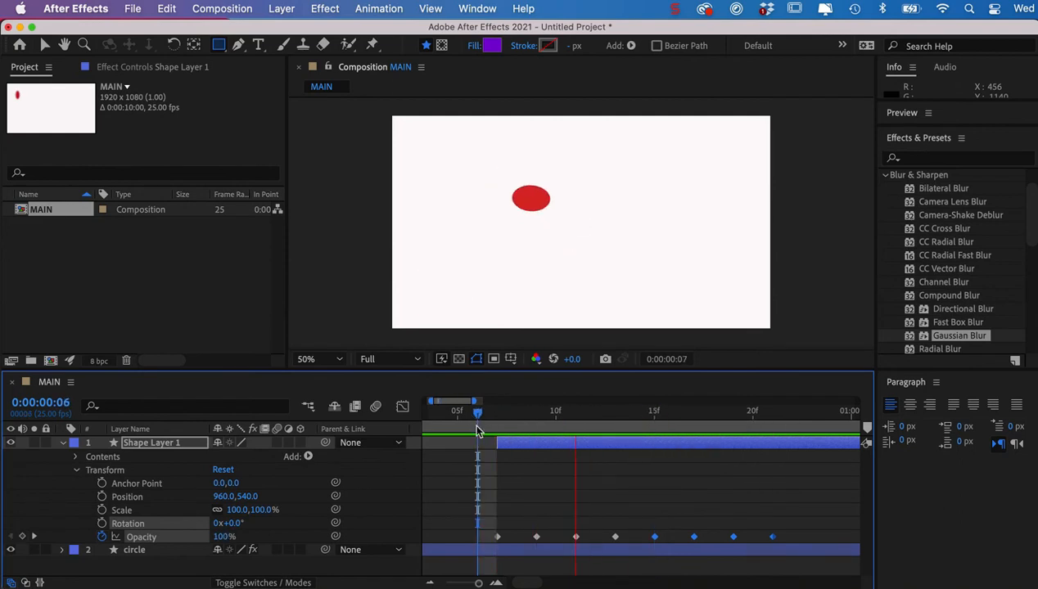
{"action": "key", "text": "space"}
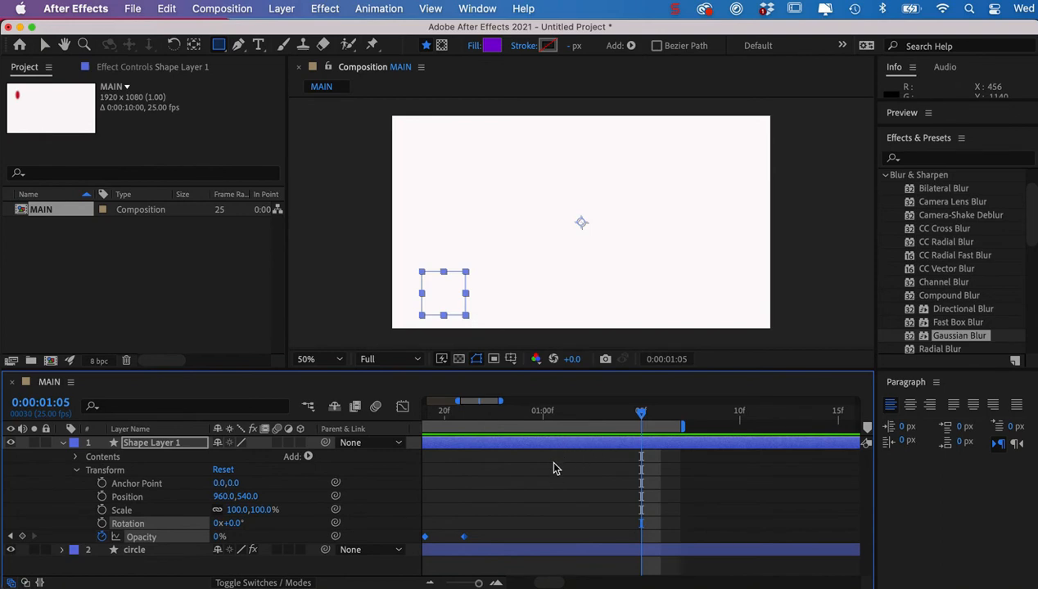
Set the square's first Position keyframe at frame 7, keeping the position at 960, 540.
{"action": "left_click", "coordinate": [430, 582]}
{"action": "left_click", "coordinate": [430, 582]}
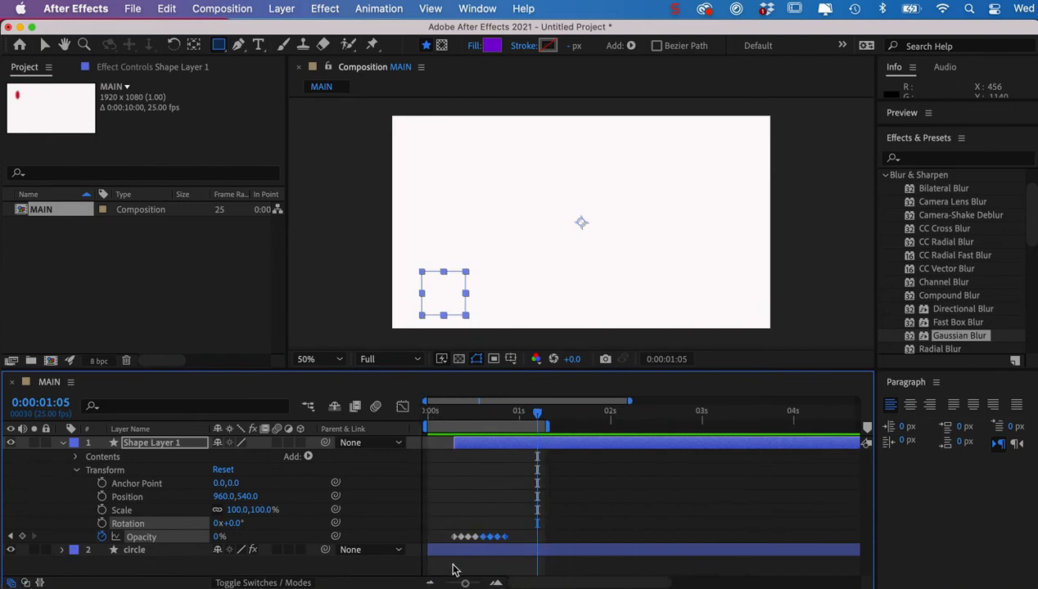
{"action": "left_click_drag", "start_coordinate": [541, 419], "coordinate": [455, 442]}
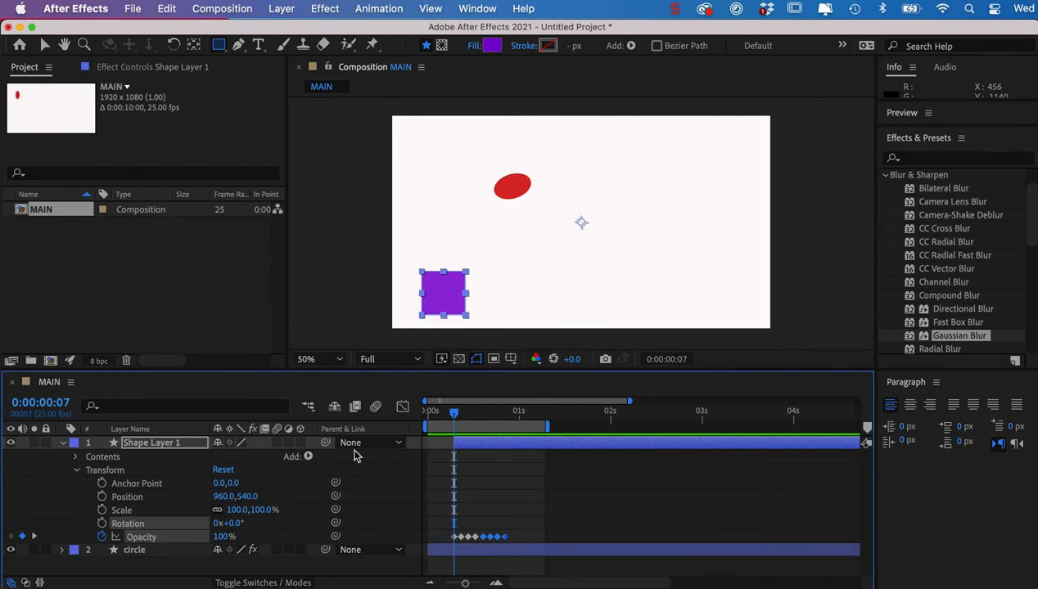
{"action": "left_click", "coordinate": [102, 497]}
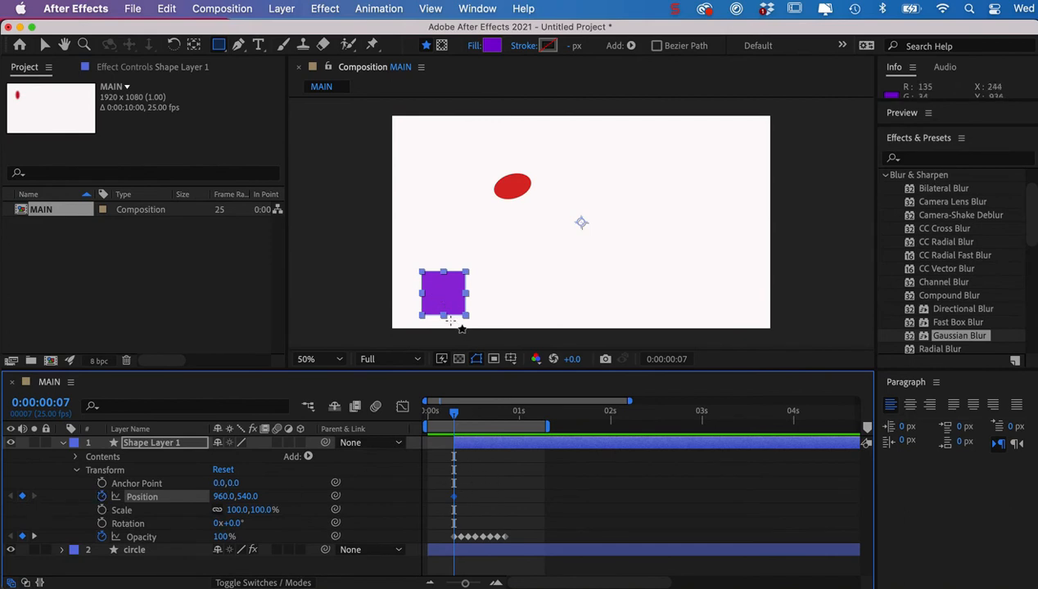
Try moving the square to about 1356, -24 at frame 10, and undo the move.
{"action": "left_click_drag", "start_coordinate": [456, 420], "coordinate": [465, 414]}
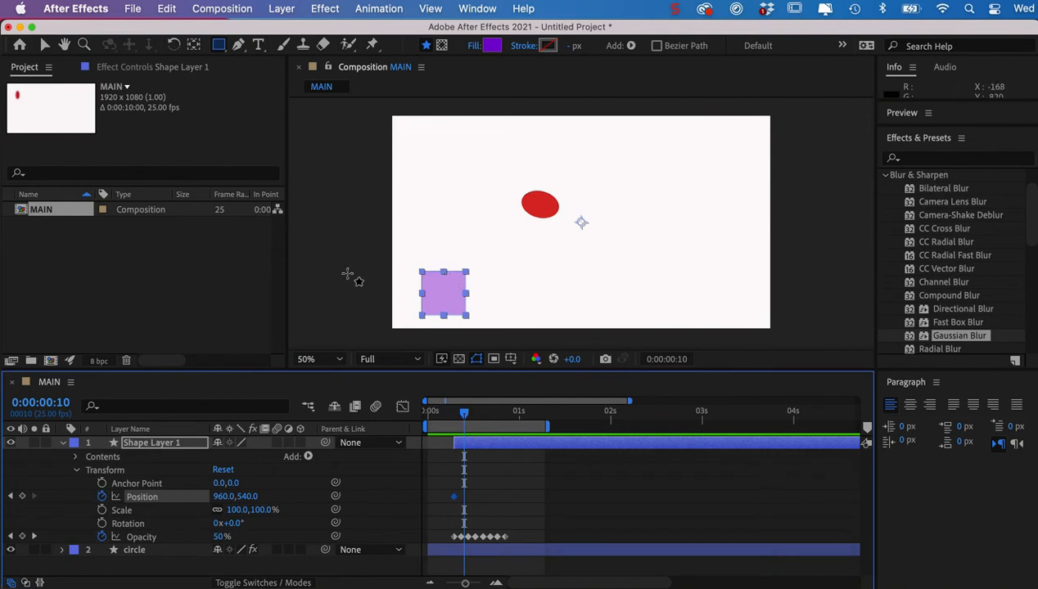
{"action": "left_click", "coordinate": [46, 47]}
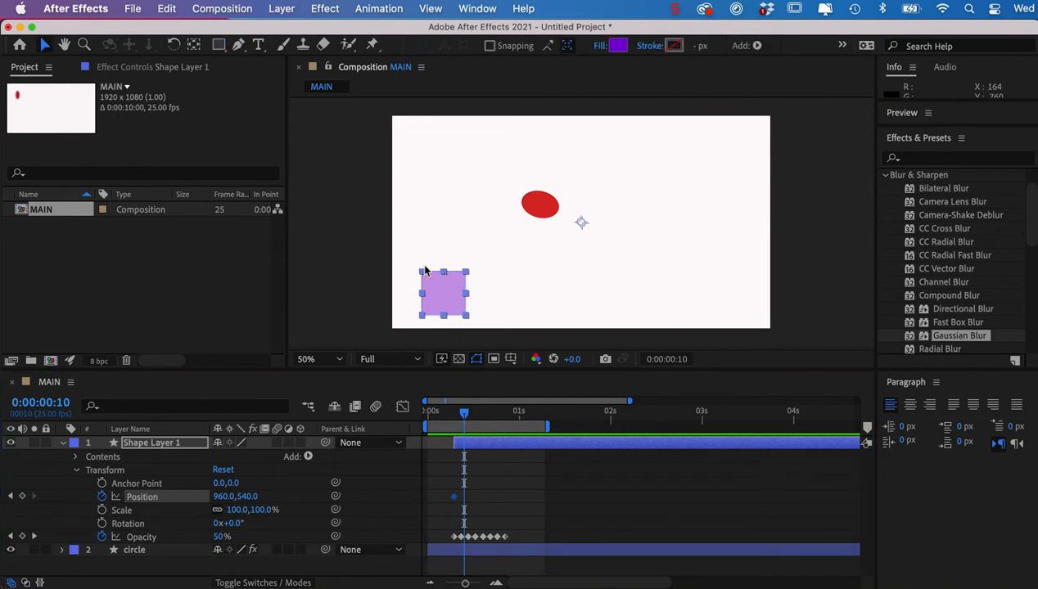
{"action": "left_click_drag", "start_coordinate": [443, 283], "coordinate": [521, 190]}
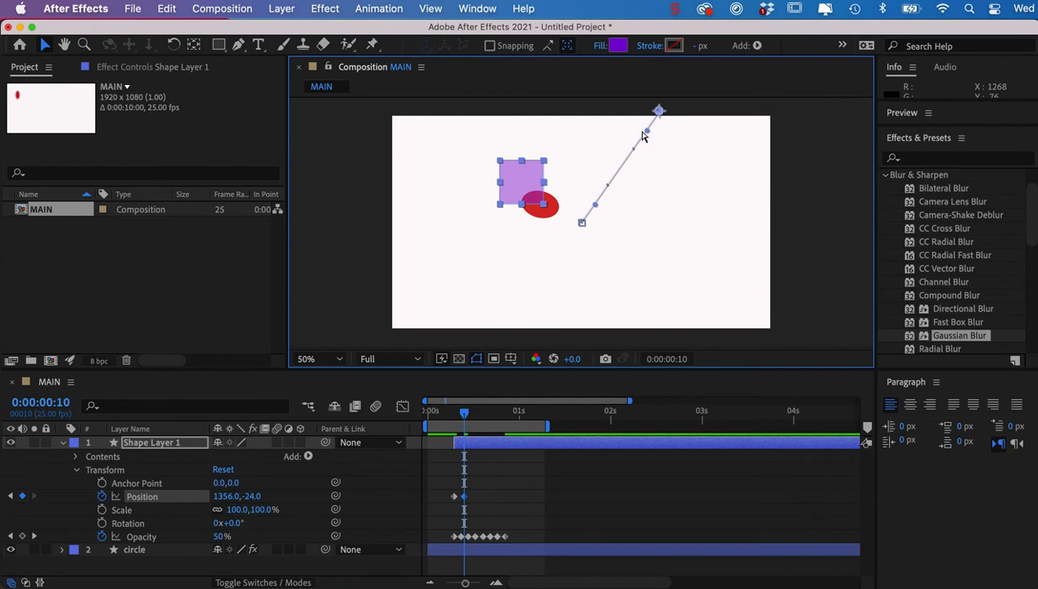
{"action": "key", "text": "cmd+z"}
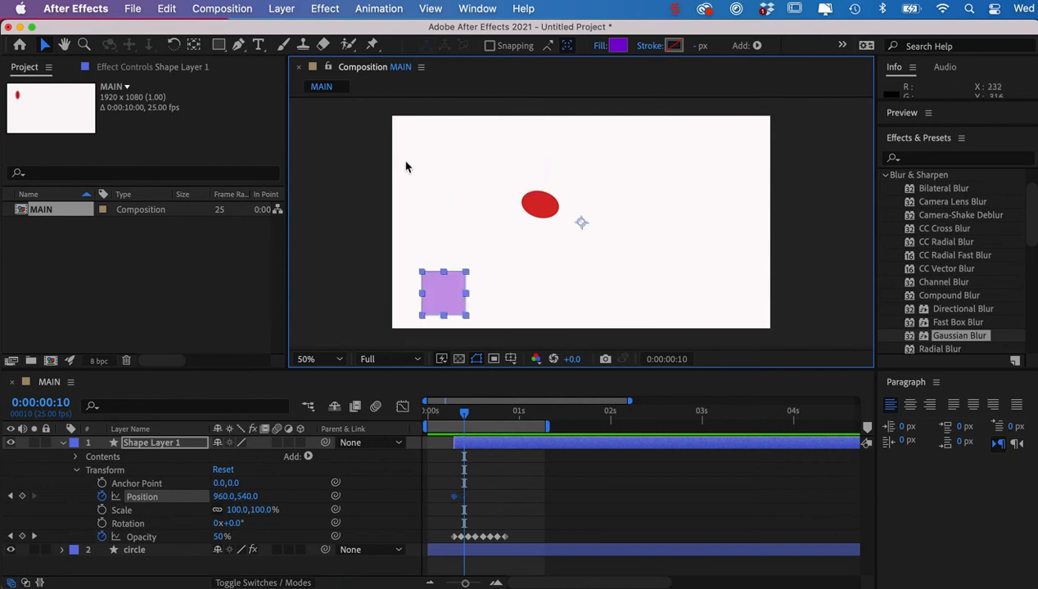
Move the square layer's anchor point to the centre of the purple square at frame 7.
{"action": "left_click", "coordinate": [193, 44]}
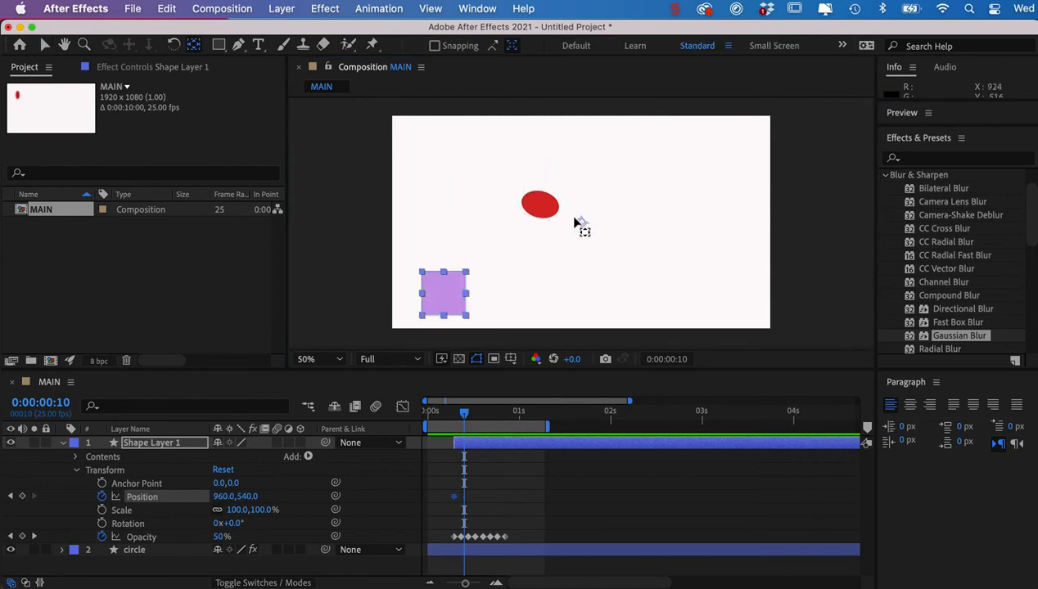
{"action": "left_click_drag", "start_coordinate": [581, 223], "coordinate": [466, 304]}
{"action": "key", "text": "cmd+z"}
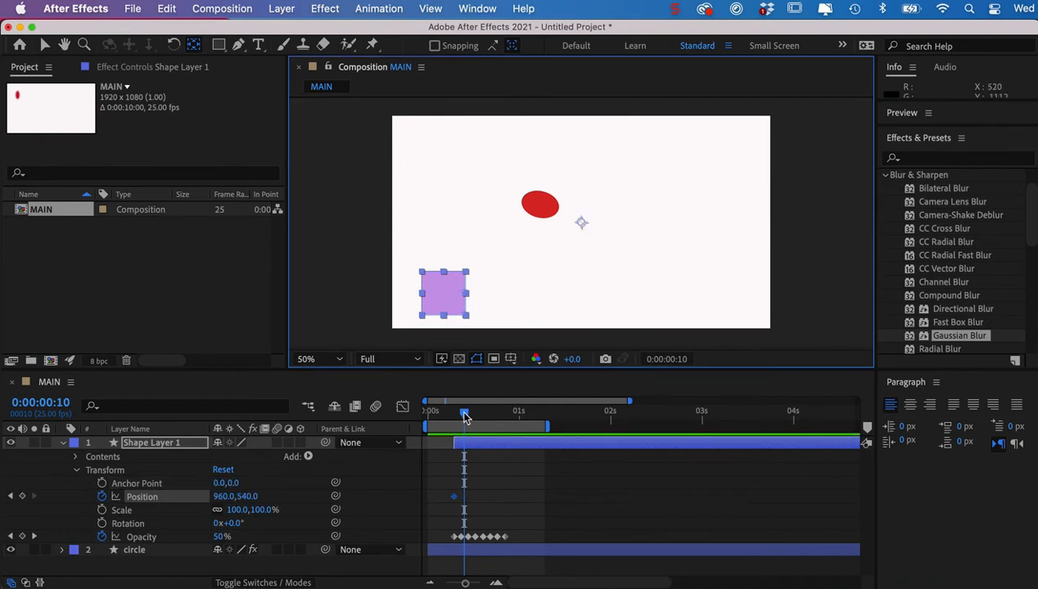
{"action": "left_click_drag", "start_coordinate": [465, 417], "coordinate": [454, 414]}
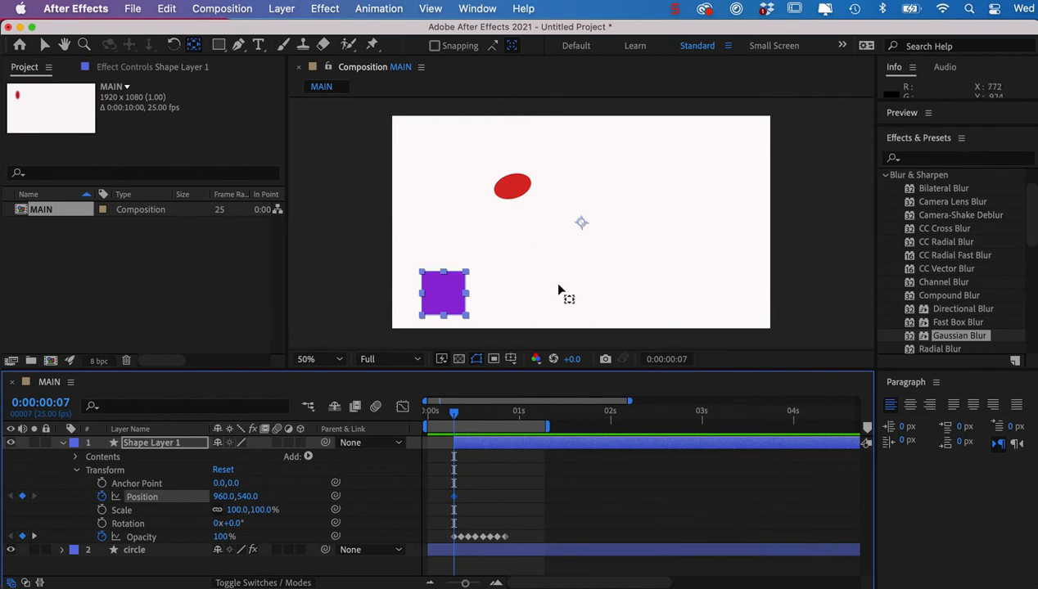
{"action": "left_click_drag", "start_coordinate": [583, 227], "coordinate": [442, 295]}
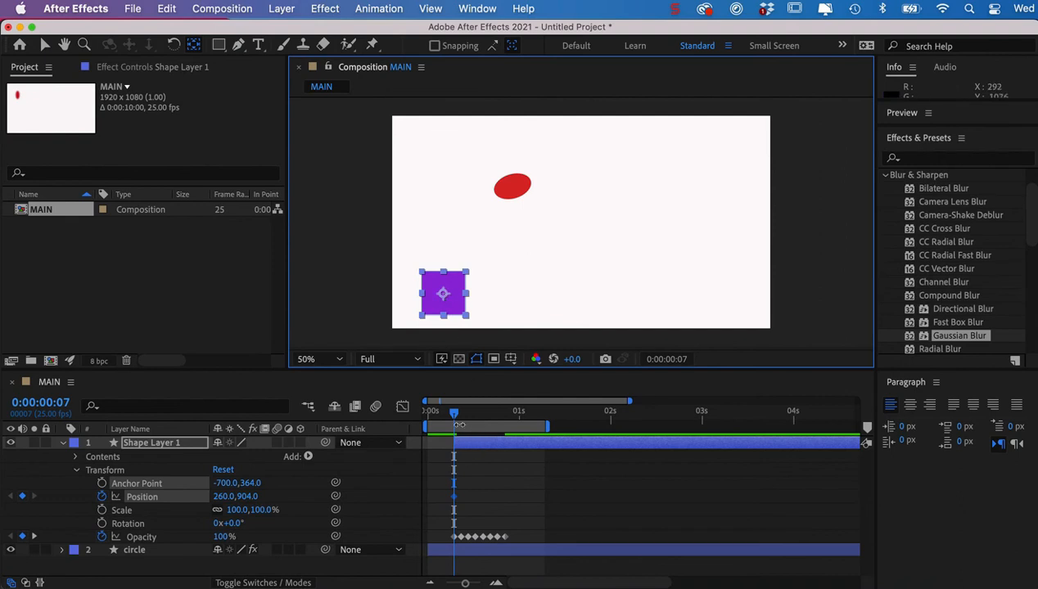
Keyframe the square's Position at about 760, 216 at frame 13.
{"action": "left_click_drag", "start_coordinate": [457, 417], "coordinate": [475, 416]}
{"action": "left_click", "coordinate": [45, 45]}
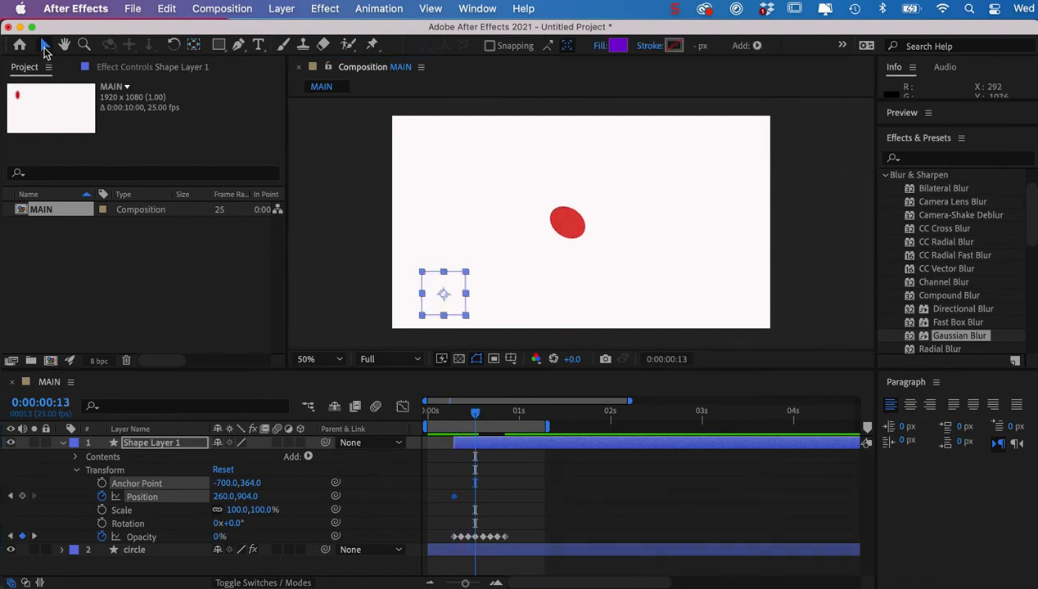
{"action": "left_click_drag", "start_coordinate": [447, 283], "coordinate": [540, 147]}
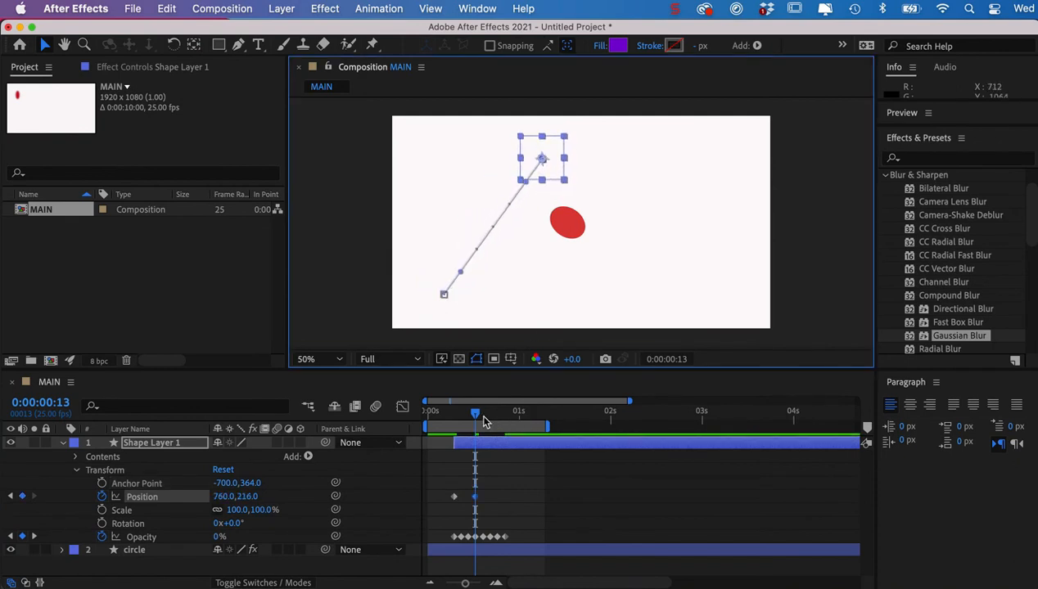
Keyframe the square's Position at about 1132, 868 at frame 18 and about 1508, 280 at frame 23.
{"action": "left_click", "coordinate": [482, 417]}
{"action": "left_click_drag", "start_coordinate": [481, 417], "coordinate": [491, 410]}
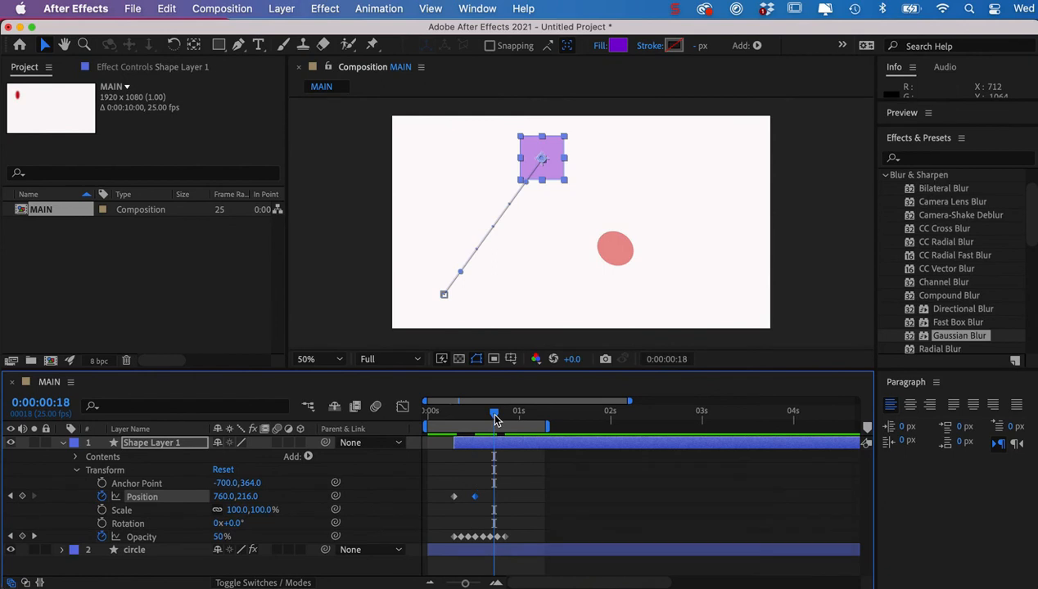
{"action": "left_click_drag", "start_coordinate": [547, 149], "coordinate": [624, 280]}
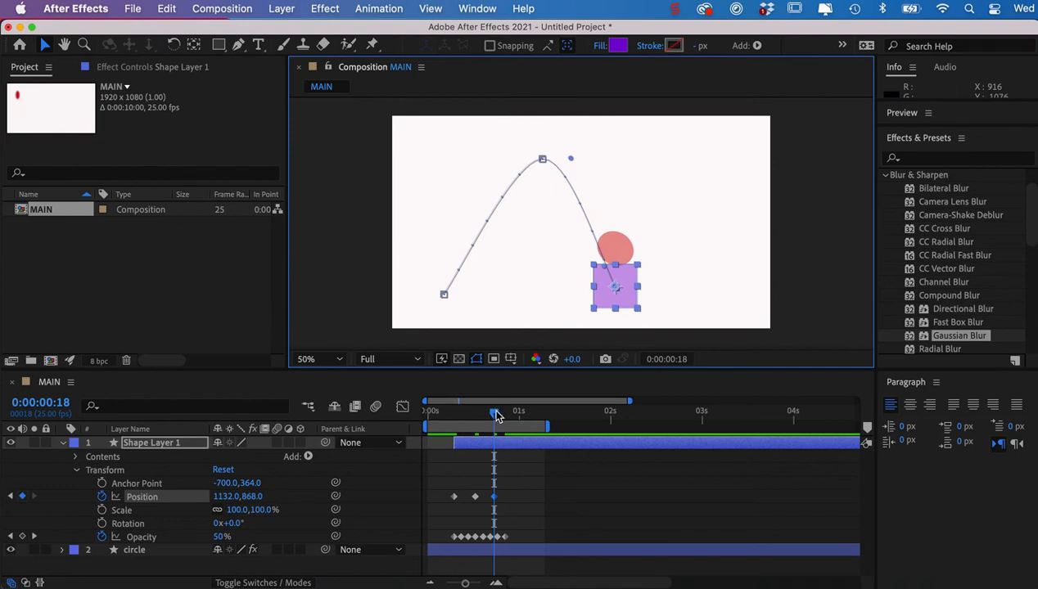
{"action": "left_click_drag", "start_coordinate": [497, 415], "coordinate": [513, 413]}
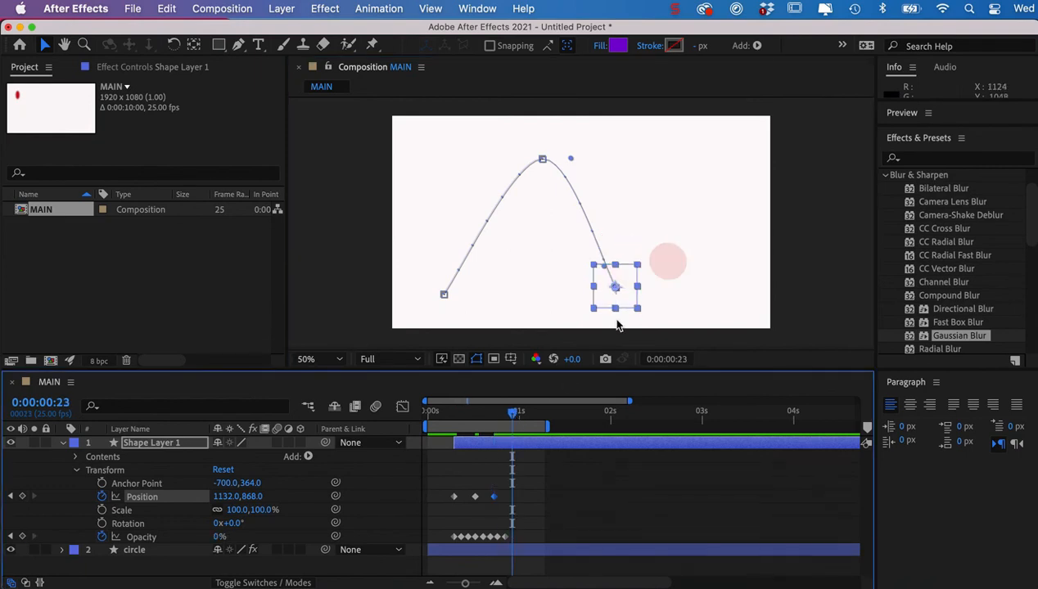
{"action": "left_click_drag", "start_coordinate": [636, 293], "coordinate": [702, 185]}
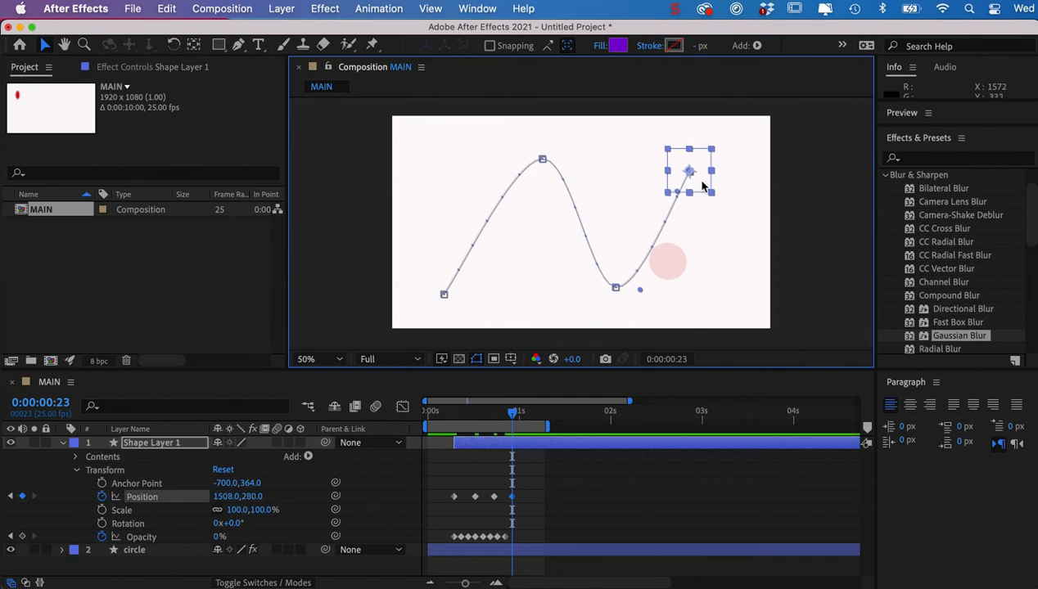
Lengthen the handle at the motion path's upper middle point, and convert both middle points to sharp corners with the Convert Vertex Tool.
{"action": "left_click", "coordinate": [543, 159]}
{"action": "mouse_move", "coordinate": [573, 163]}
{"action": "left_mouse_down"}
{"action": "mouse_move", "coordinate": [593, 160]}
{"action": "mouse_move", "coordinate": [583, 159]}
{"action": "left_mouse_up"}
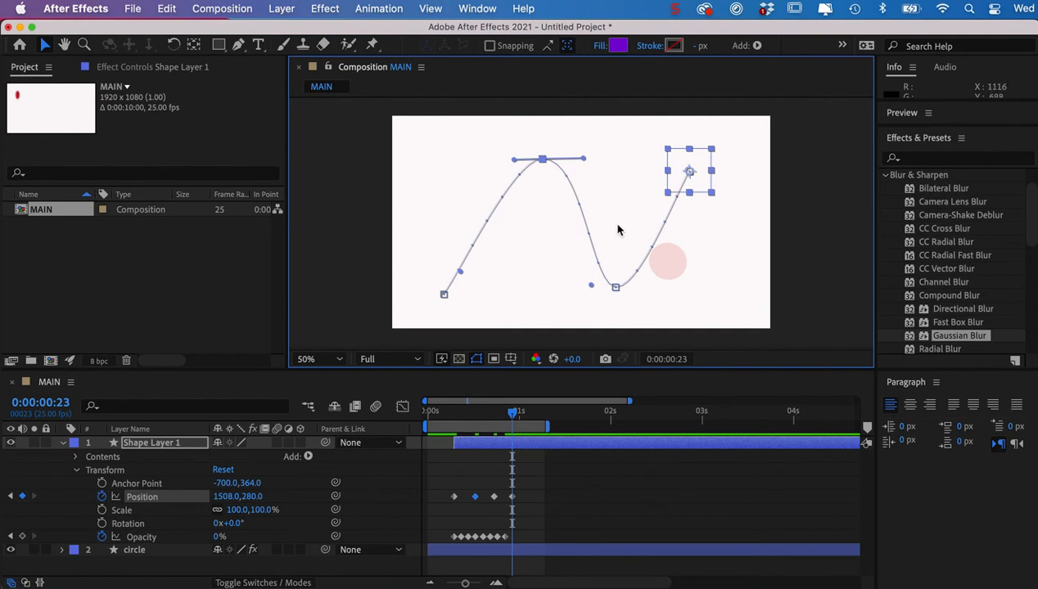
{"action": "left_click", "coordinate": [239, 46]}
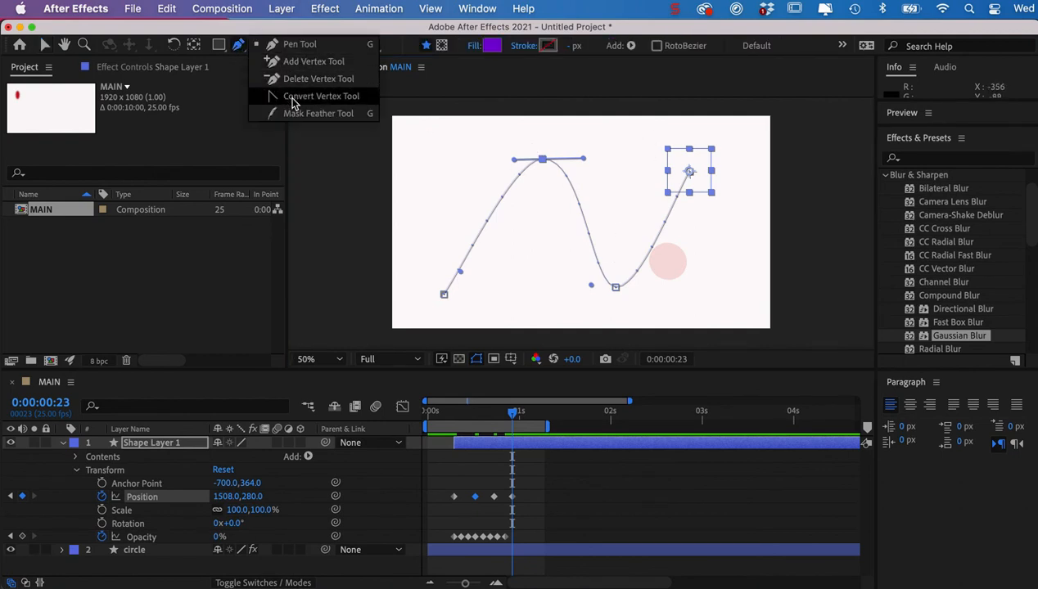
{"action": "left_click", "coordinate": [292, 98]}
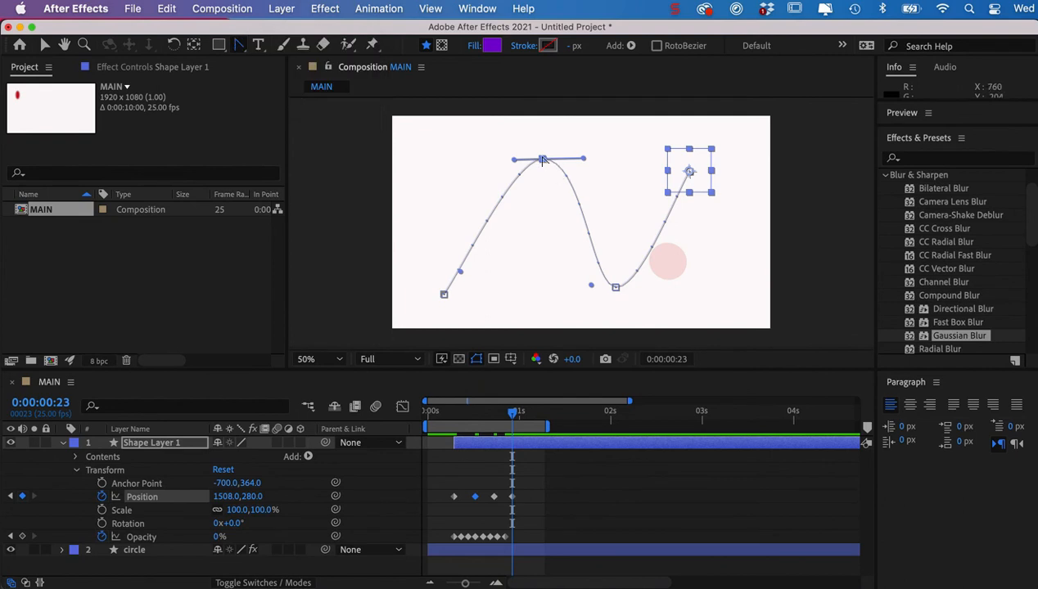
{"action": "left_click", "coordinate": [542, 160]}
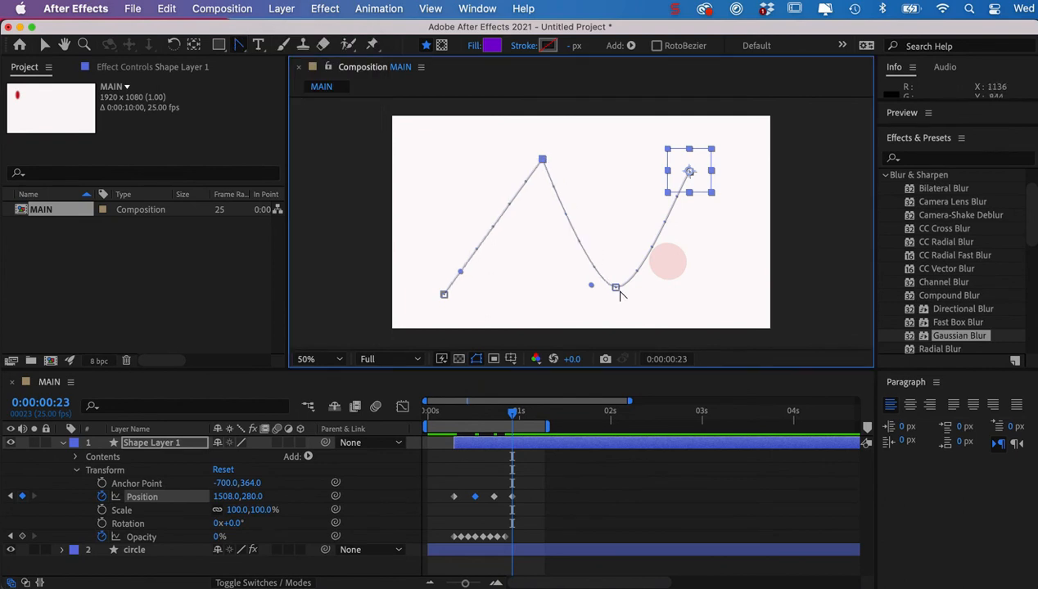
{"action": "left_click", "coordinate": [616, 289]}
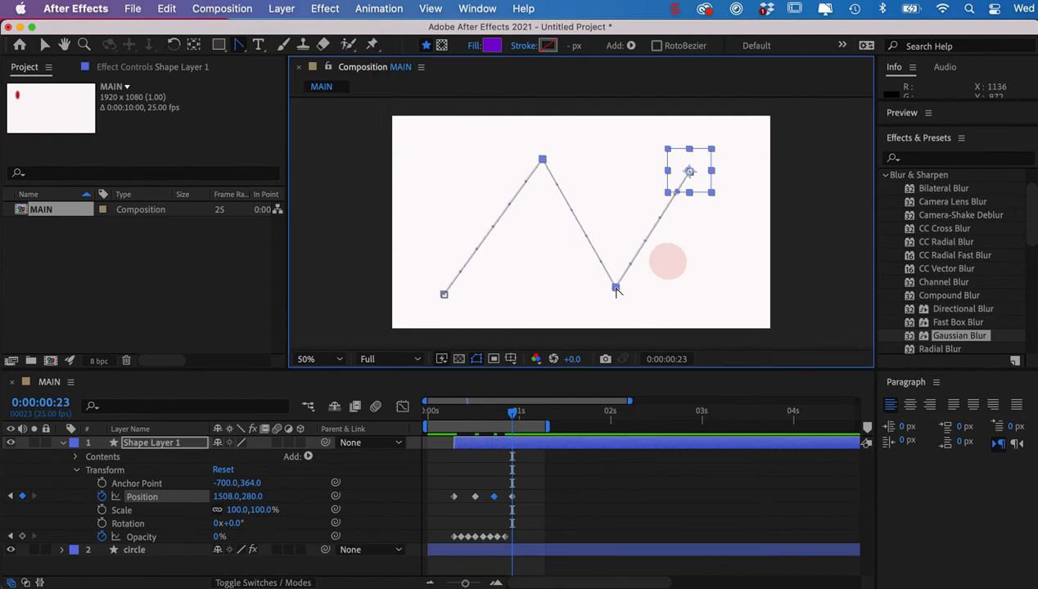
Convert the motion path's upper middle point back to a smooth curve, and try bending its outgoing handle independently before undoing that bend.
{"action": "left_click", "coordinate": [542, 161]}
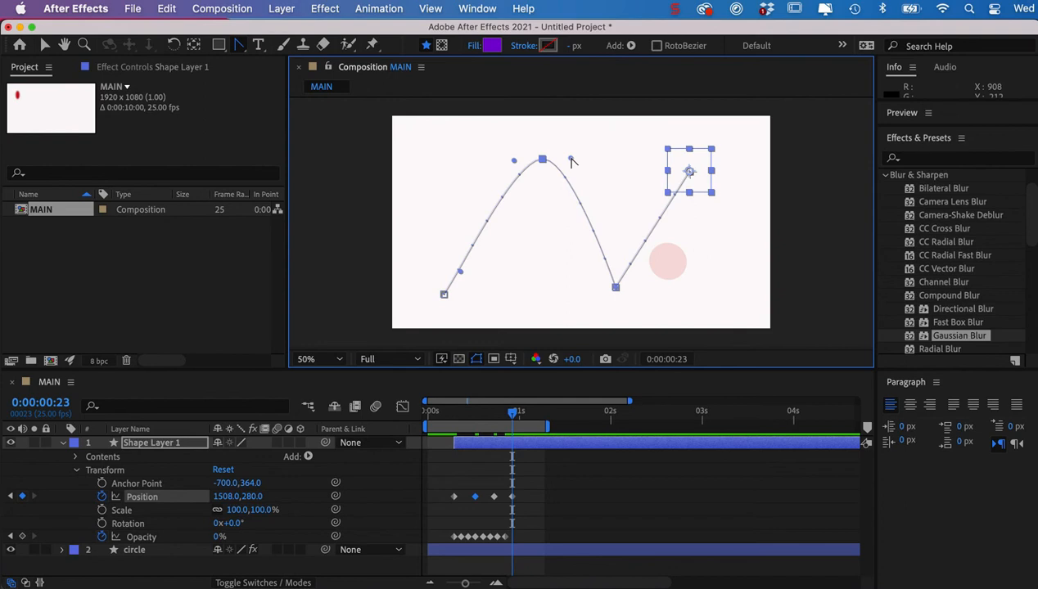
{"action": "left_click_drag", "start_coordinate": [572, 164], "coordinate": [495, 235]}
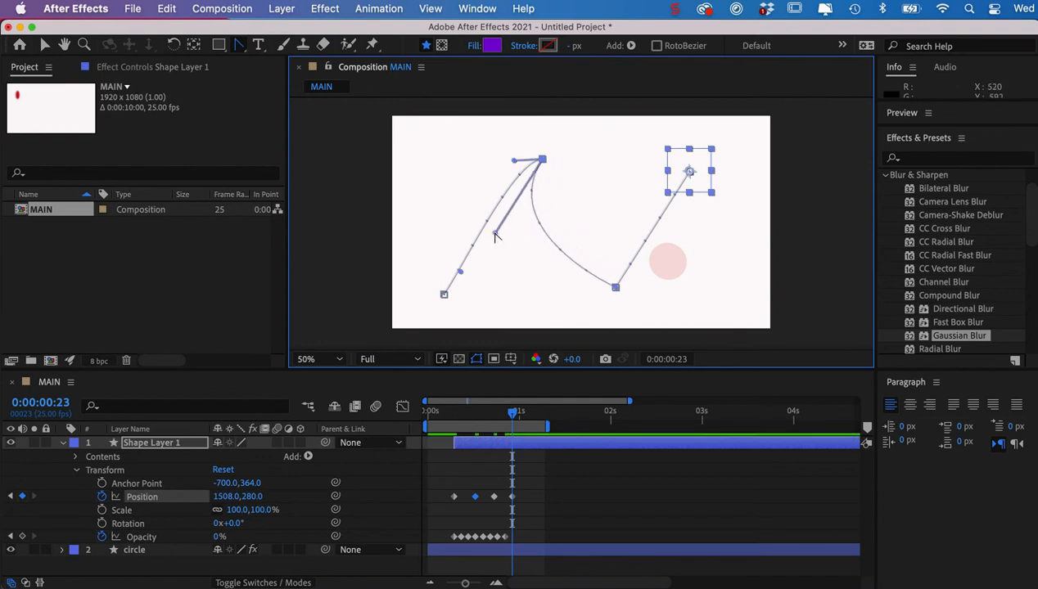
{"action": "key", "text": "super+z"}
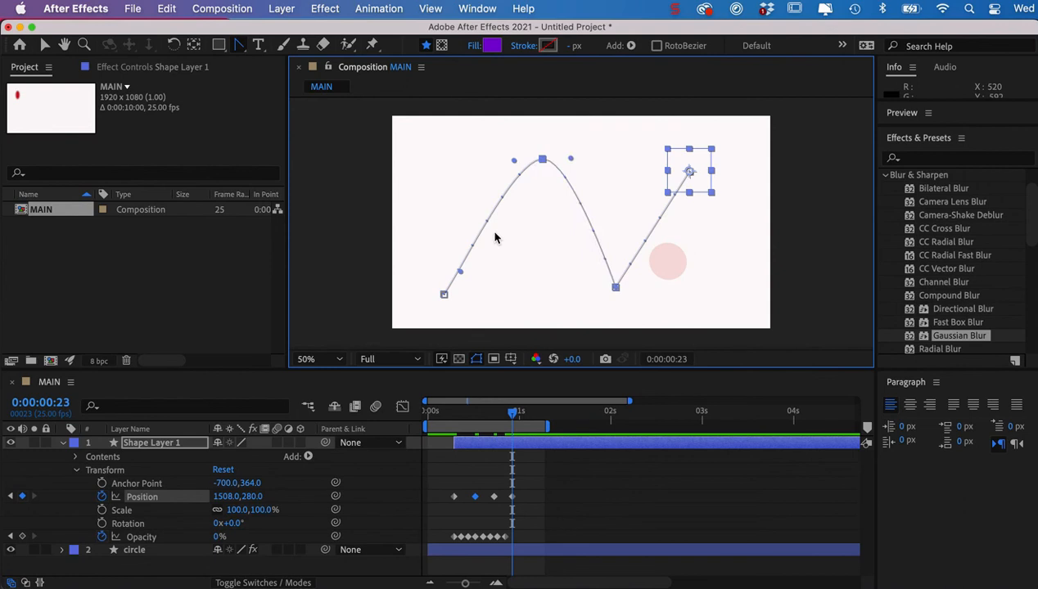
Convert the motion path's upper middle point to a sharp corner and preview the animation from frame 9.
{"action": "left_click", "coordinate": [542, 160], "text": "super"}
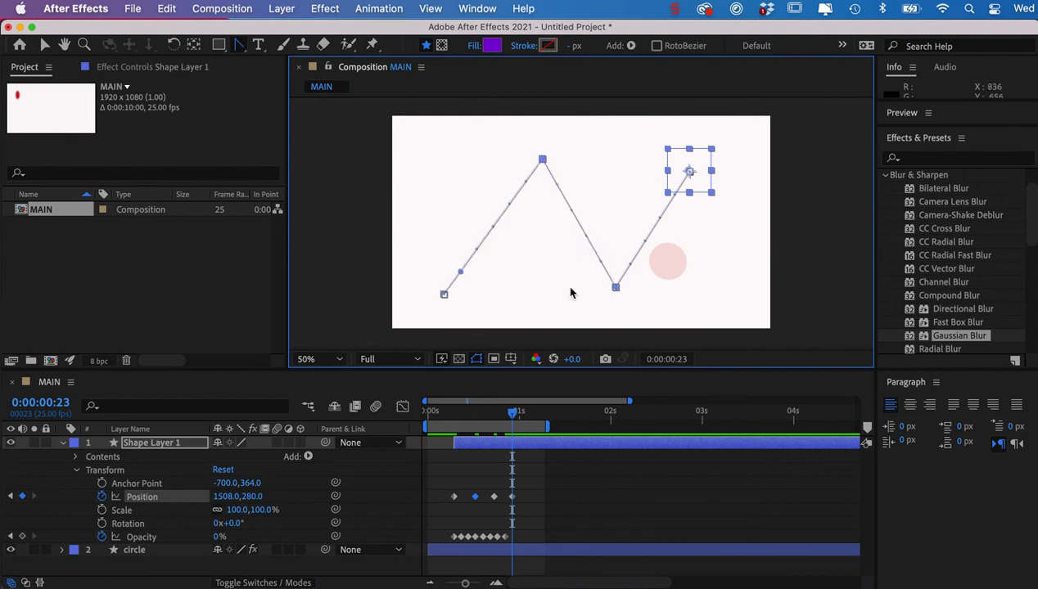
{"action": "left_click", "coordinate": [461, 414]}
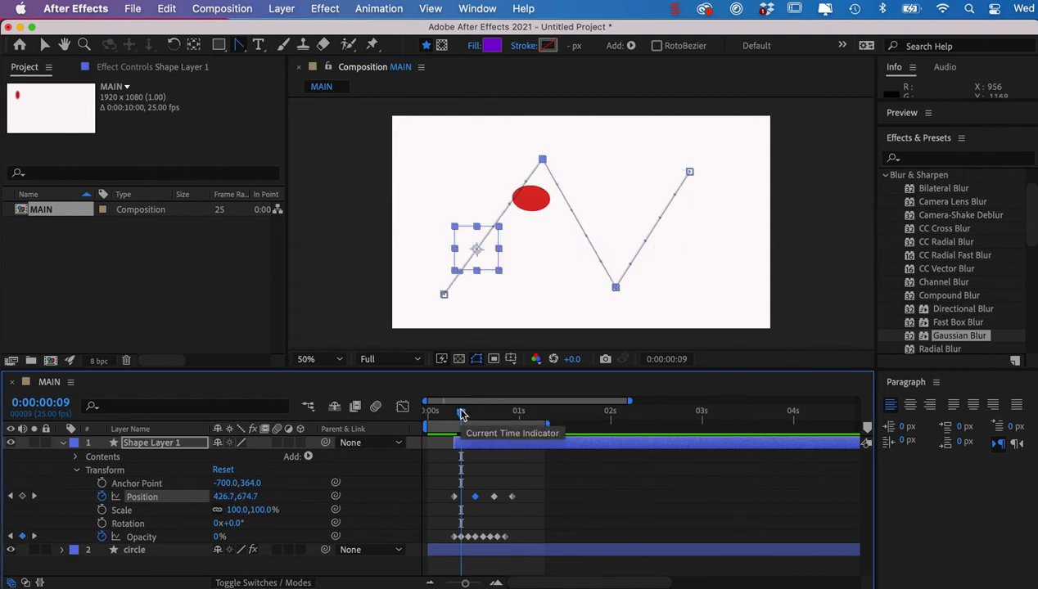
{"action": "key", "text": "space"}
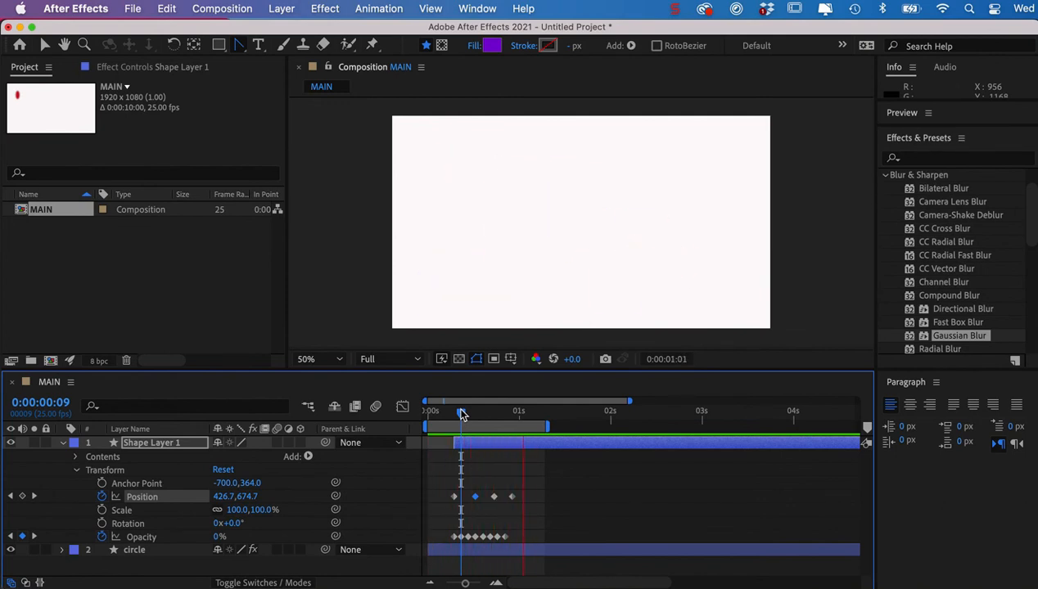
{"action": "key", "text": "space"}
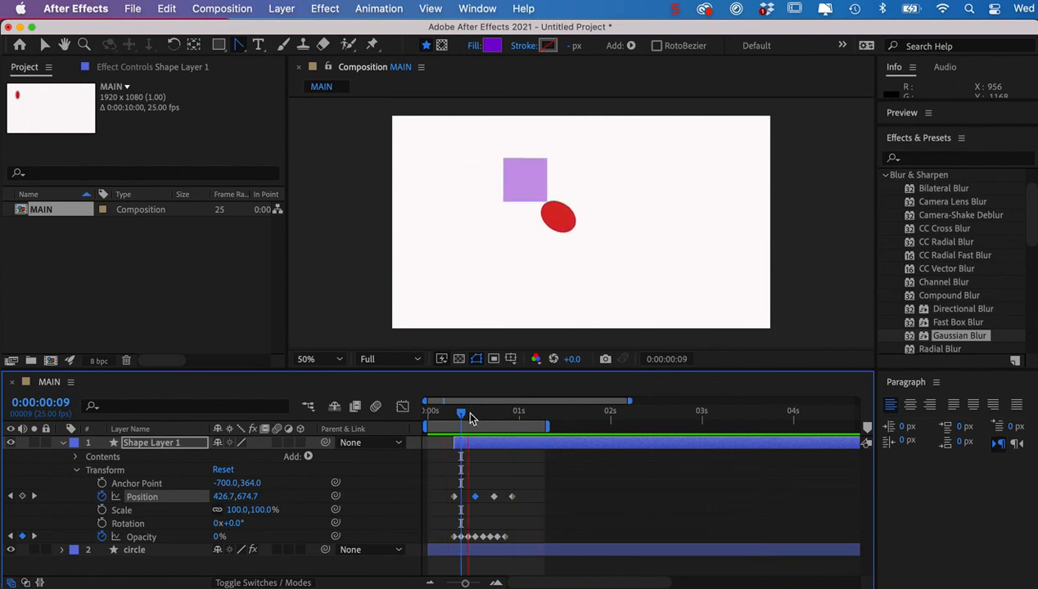
Park the playhead at frame 14, collapse Shape Layer 1's properties and deselect the layer.
{"action": "left_click", "coordinate": [480, 414]}
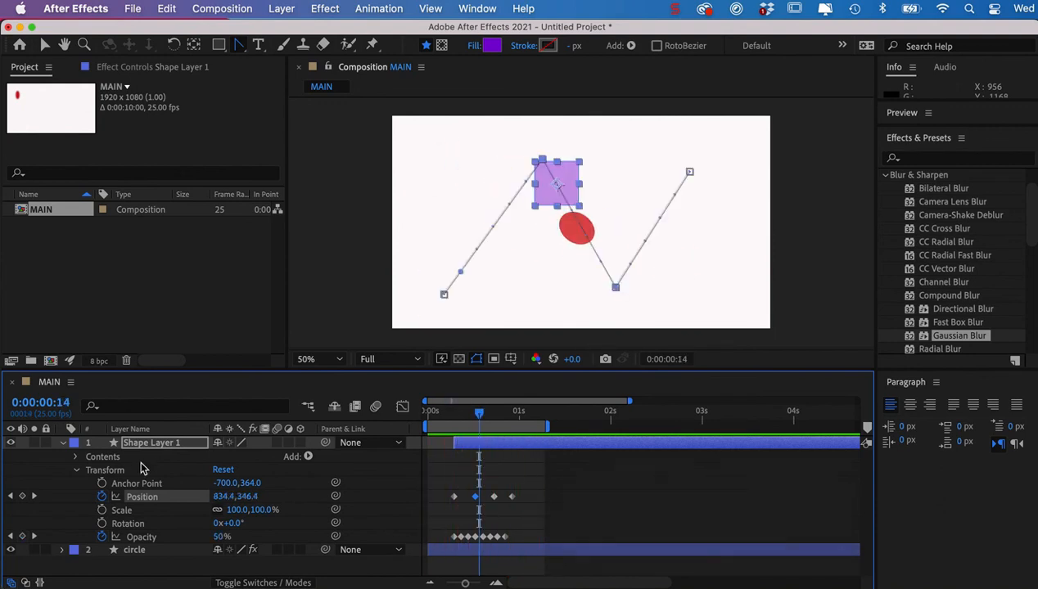
{"action": "left_click", "coordinate": [64, 443]}
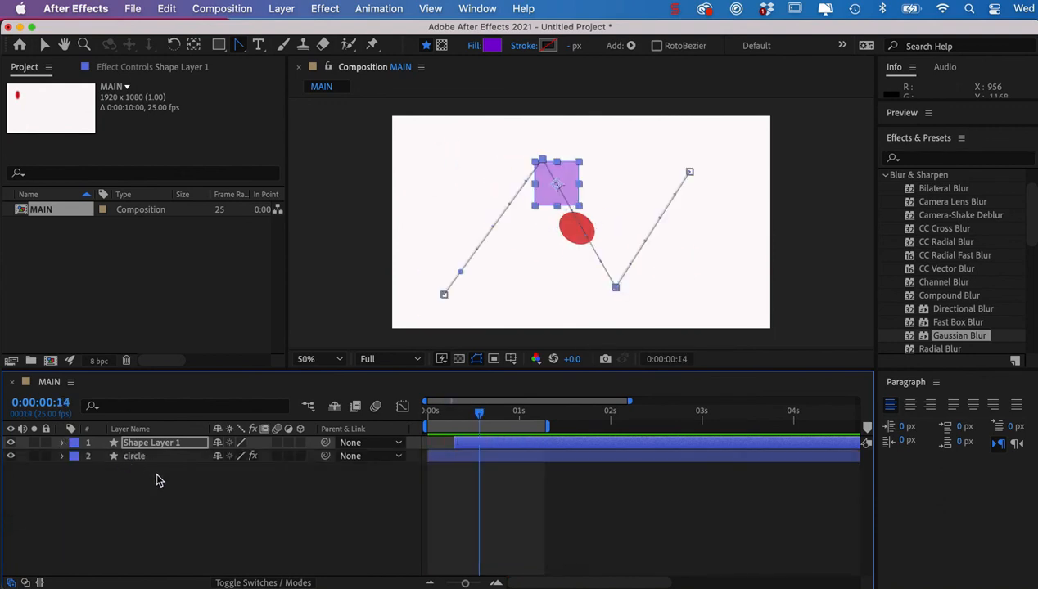
{"action": "left_click", "coordinate": [334, 214]}
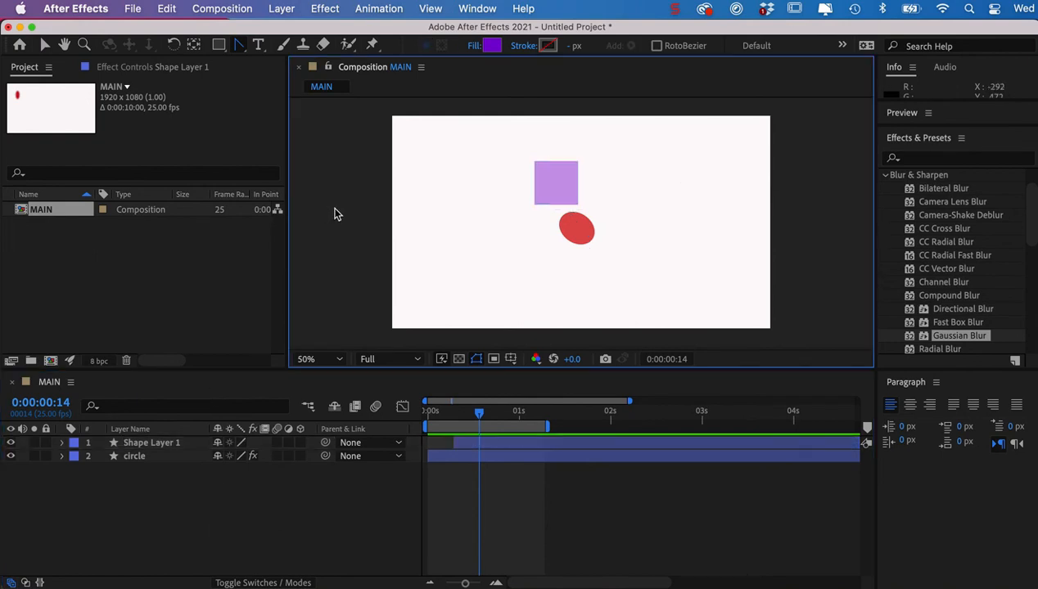
Send the MAIN composition to the Adobe Media Encoder queue with H.264 as the output format.
{"action": "left_click", "coordinate": [229, 10]}
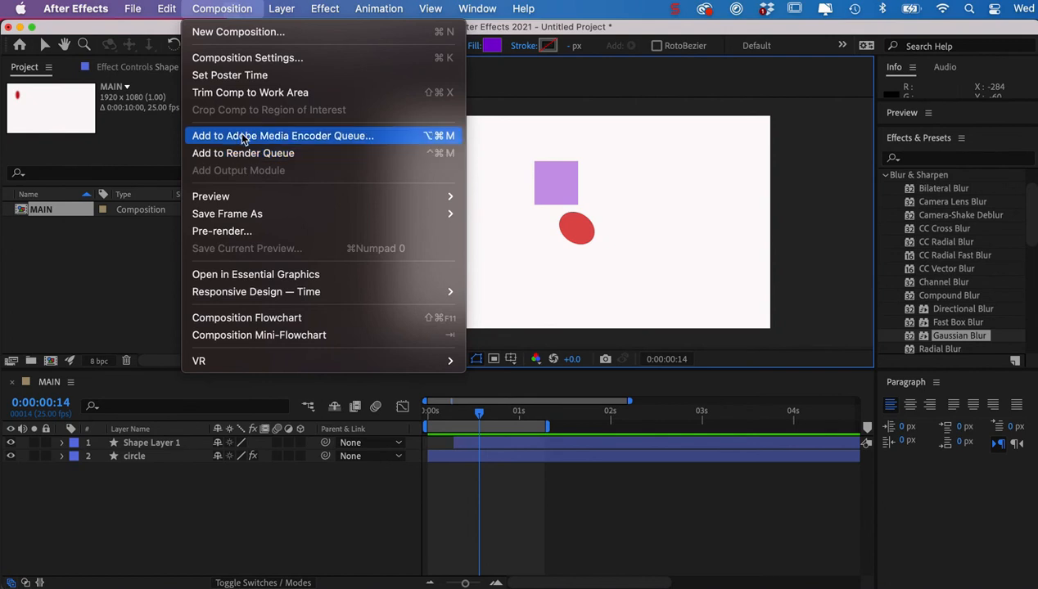
{"action": "left_click", "coordinate": [243, 140]}
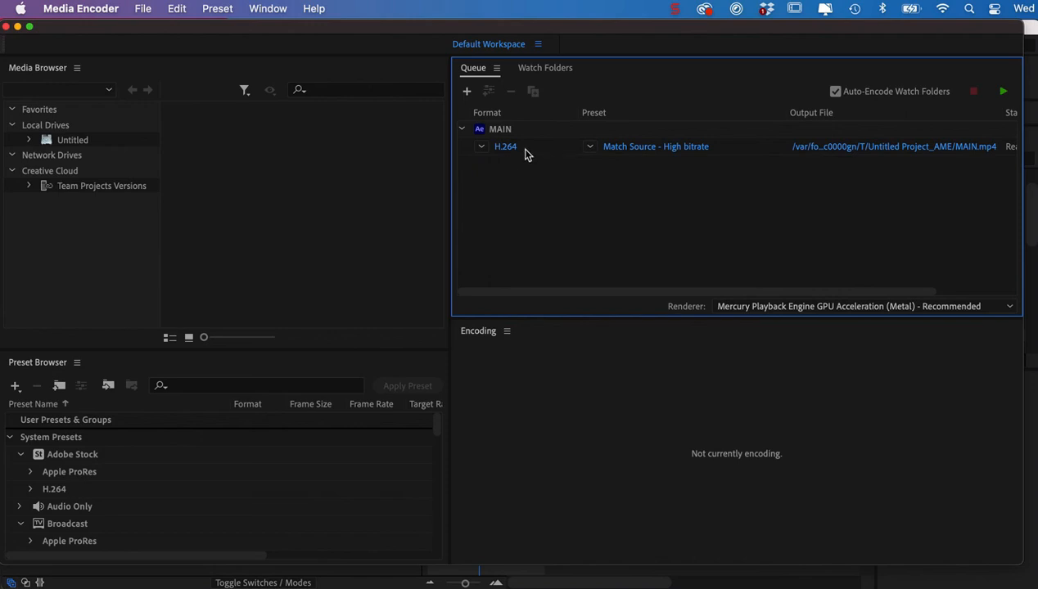
{"action": "left_click", "coordinate": [484, 149]}
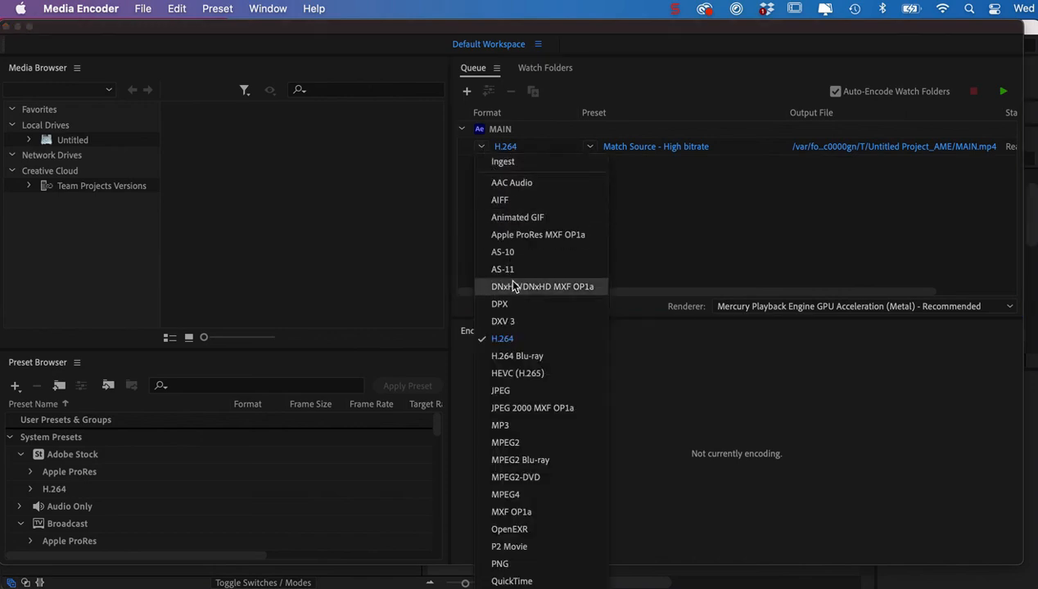
{"action": "left_click", "coordinate": [536, 339]}
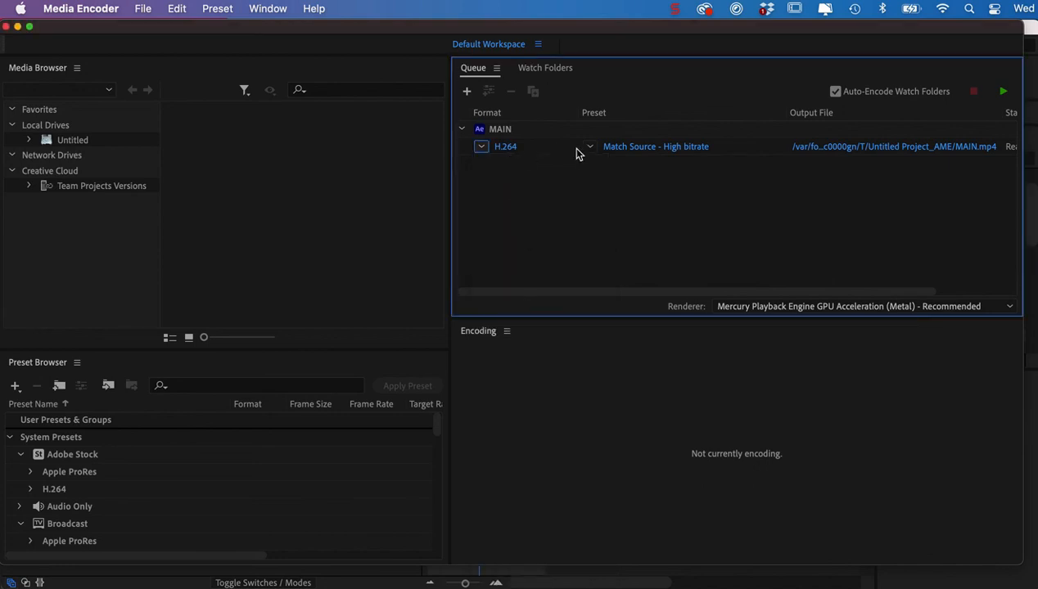
Set the output file to MAIN.mp4 in the workbook folder and start encoding the queue.
{"action": "mouse_move", "coordinate": [637, 151]}
{"action": "left_click", "coordinate": [850, 149]}
{"action": "left_click", "coordinate": [849, 153]}
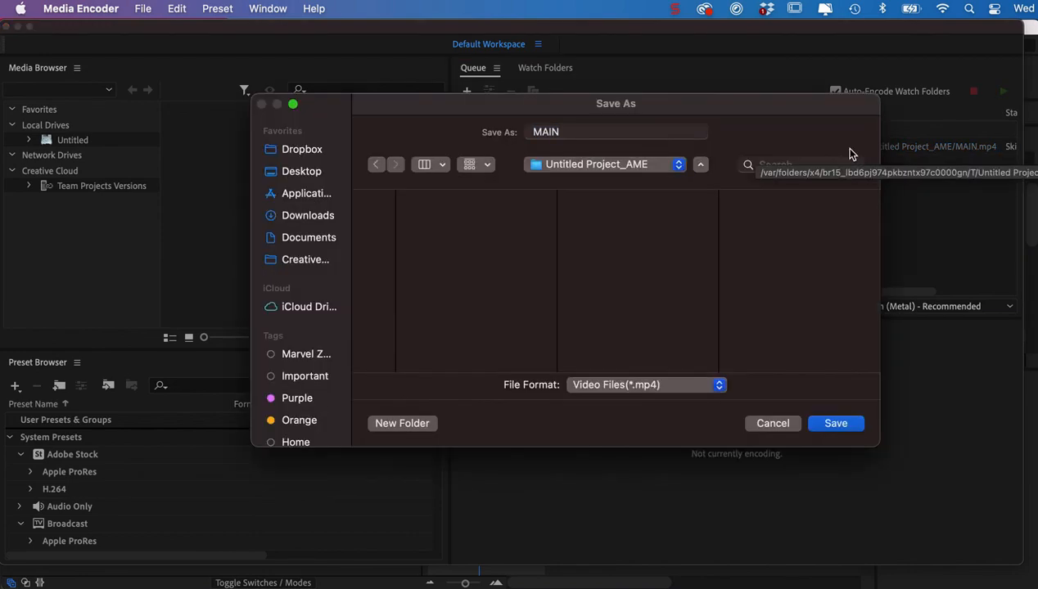
{"action": "left_click", "coordinate": [603, 166]}
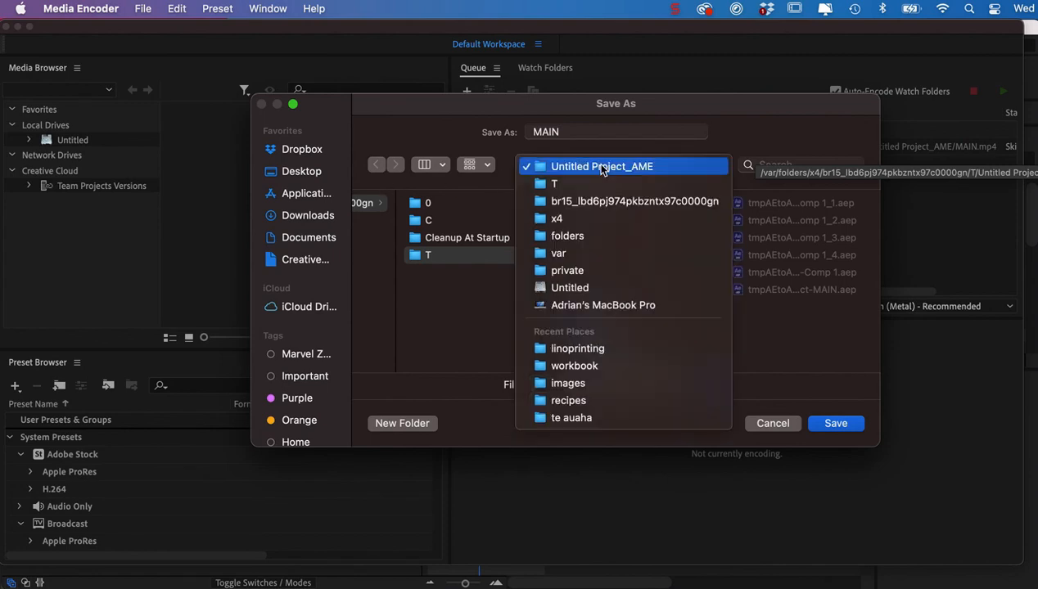
{"action": "left_click", "coordinate": [588, 366]}
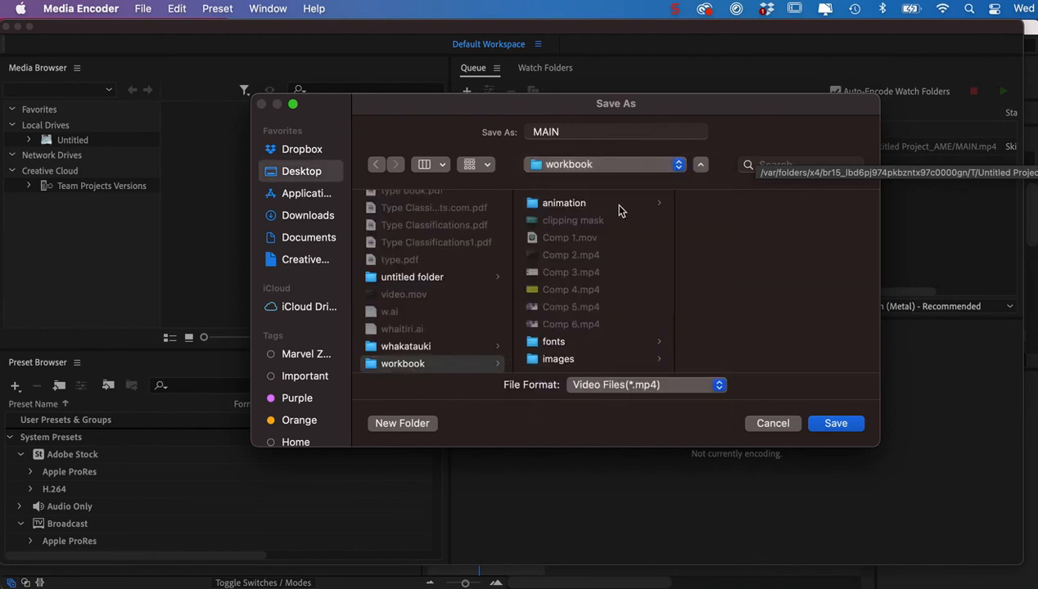
{"action": "left_click", "coordinate": [834, 424]}
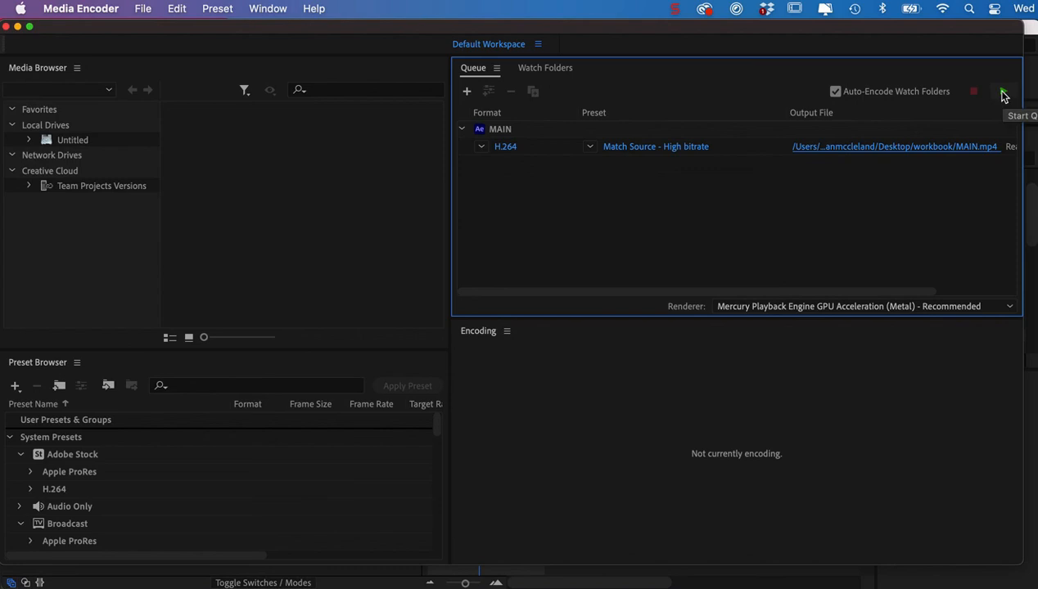
{"action": "left_click", "coordinate": [1004, 94]}
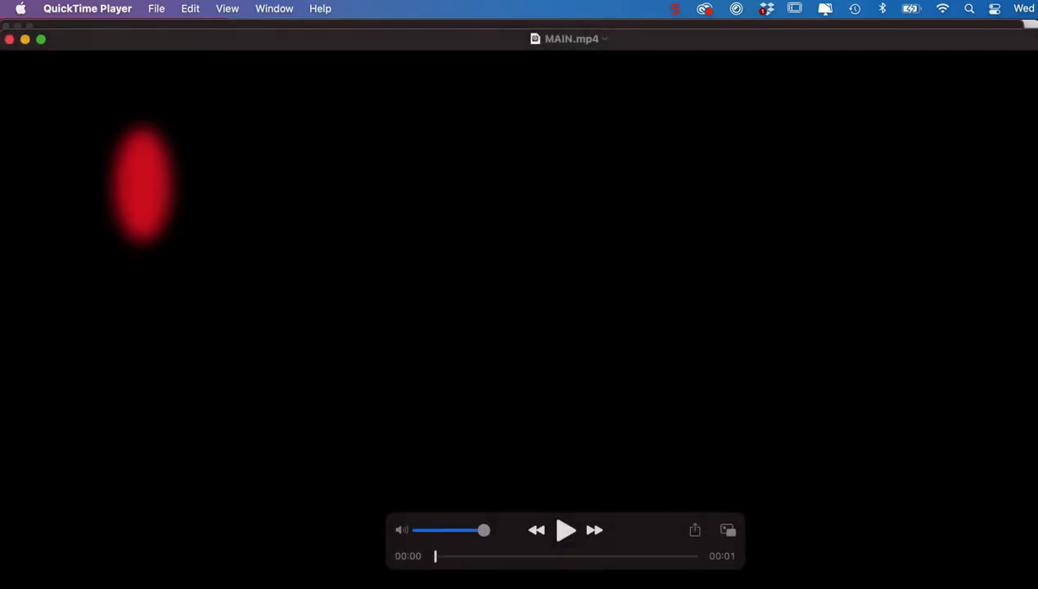
Play the rendered MAIN.mp4 in QuickTime Player in a slightly smaller window.
{"action": "left_click_drag", "start_coordinate": [1037, 588], "coordinate": [984, 582]}
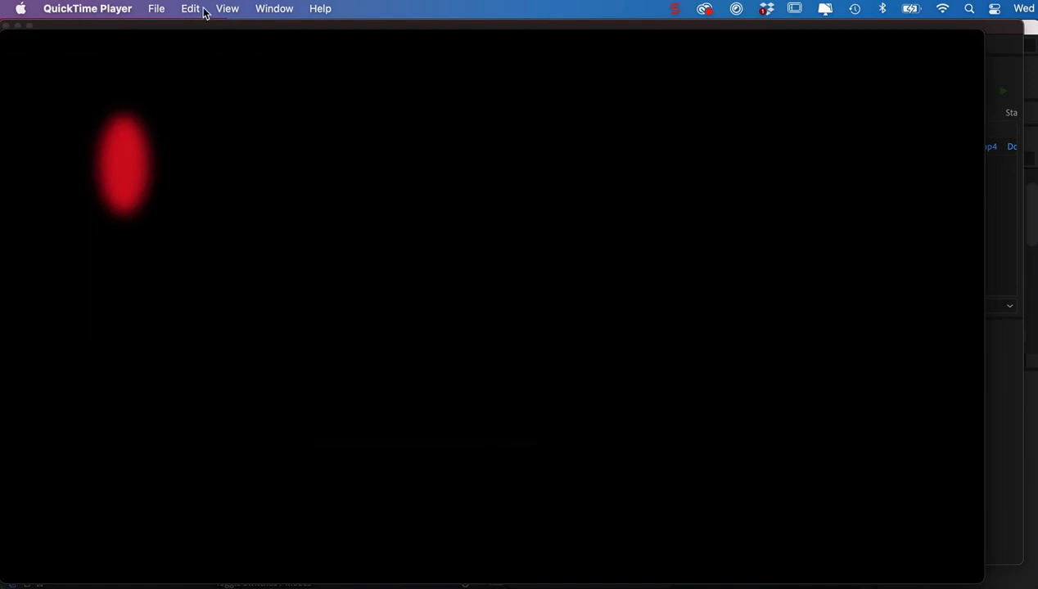
{"action": "left_click", "coordinate": [230, 9]}
{"action": "left_click", "coordinate": [246, 395]}
{"action": "left_click", "coordinate": [492, 463]}
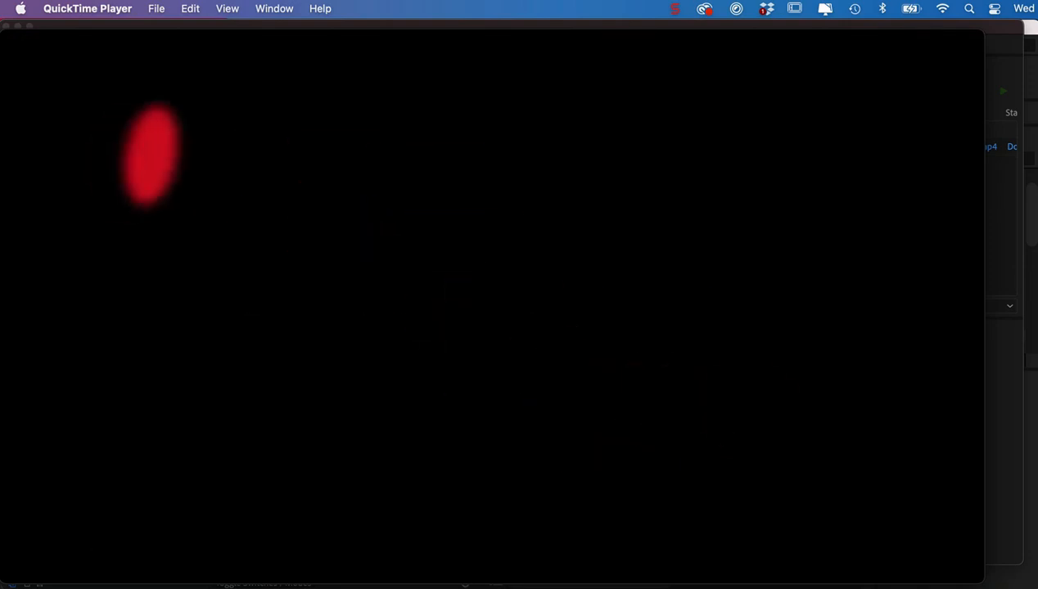
{"action": "mouse_move", "coordinate": [484, 481]}
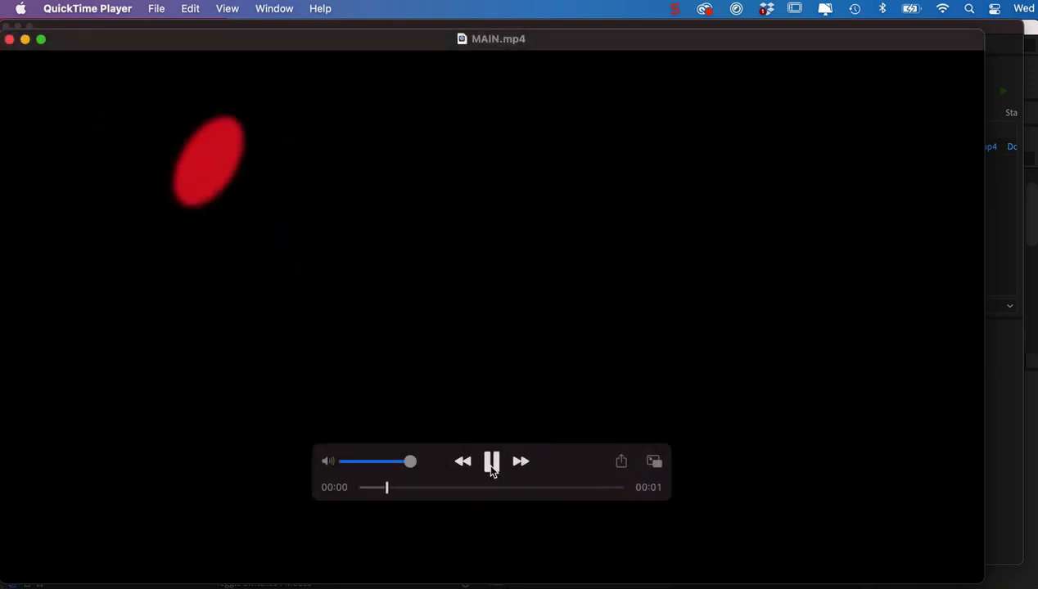
{"action": "left_click", "coordinate": [485, 462]}
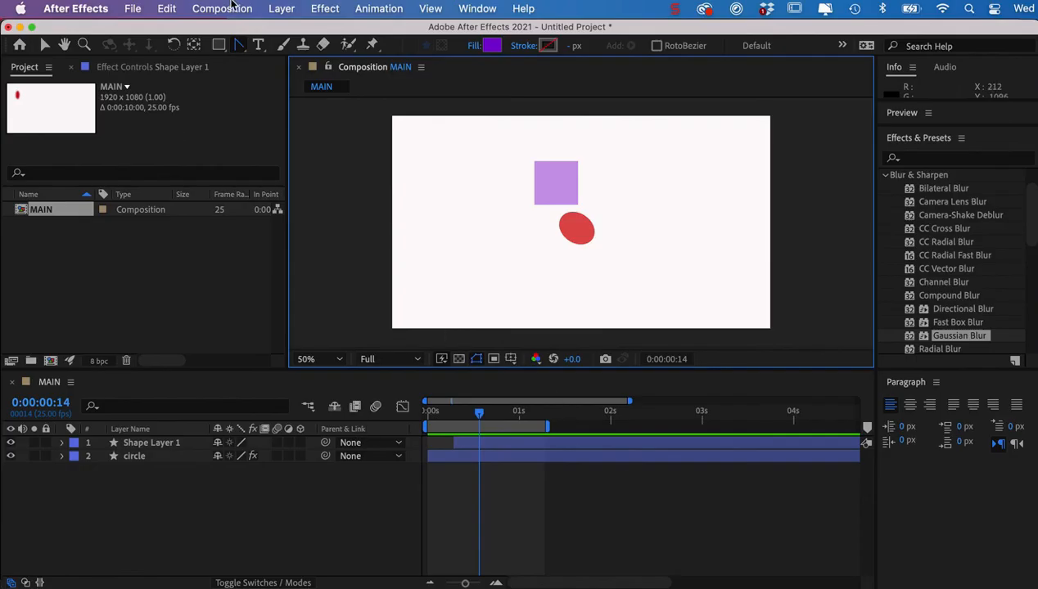
Start a new 1920 x 1080 px solid in After Effects and pick a near-white colour for it.
{"action": "left_click", "coordinate": [279, 9]}
{"action": "mouse_move", "coordinate": [286, 33]}
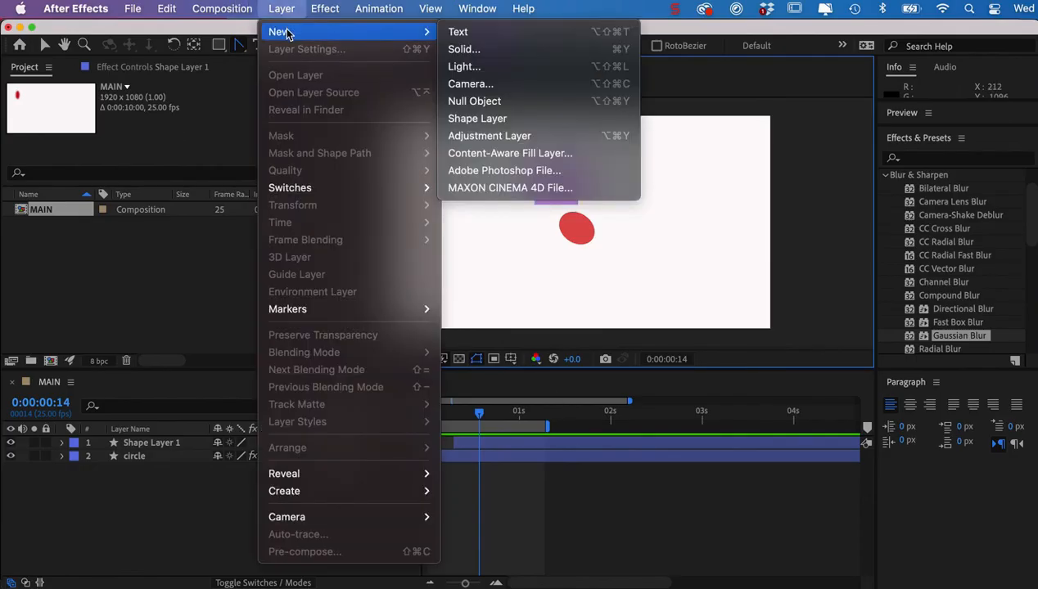
{"action": "left_click", "coordinate": [455, 51]}
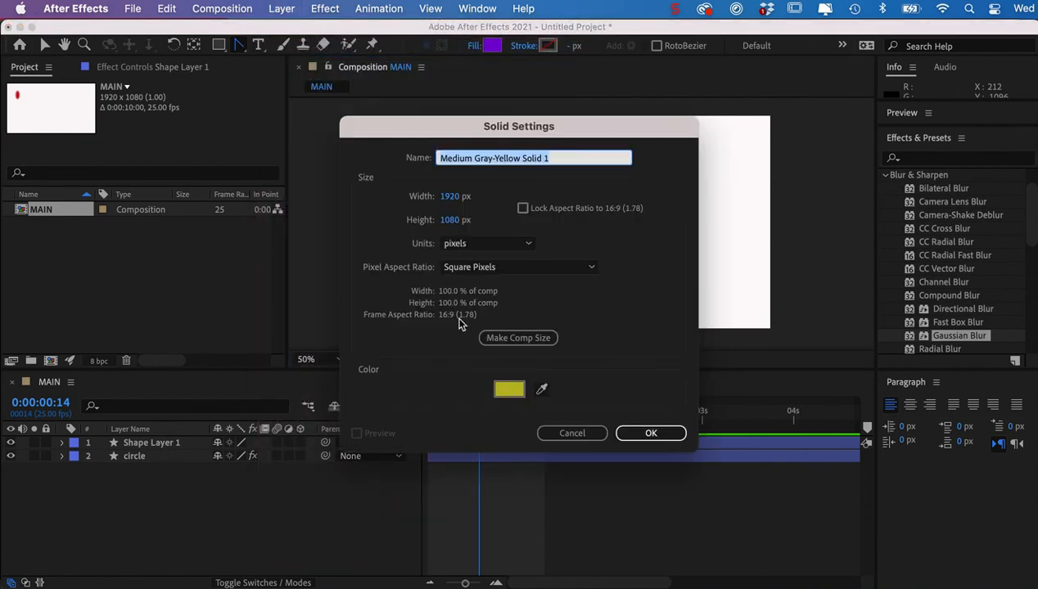
{"action": "left_click", "coordinate": [510, 390]}
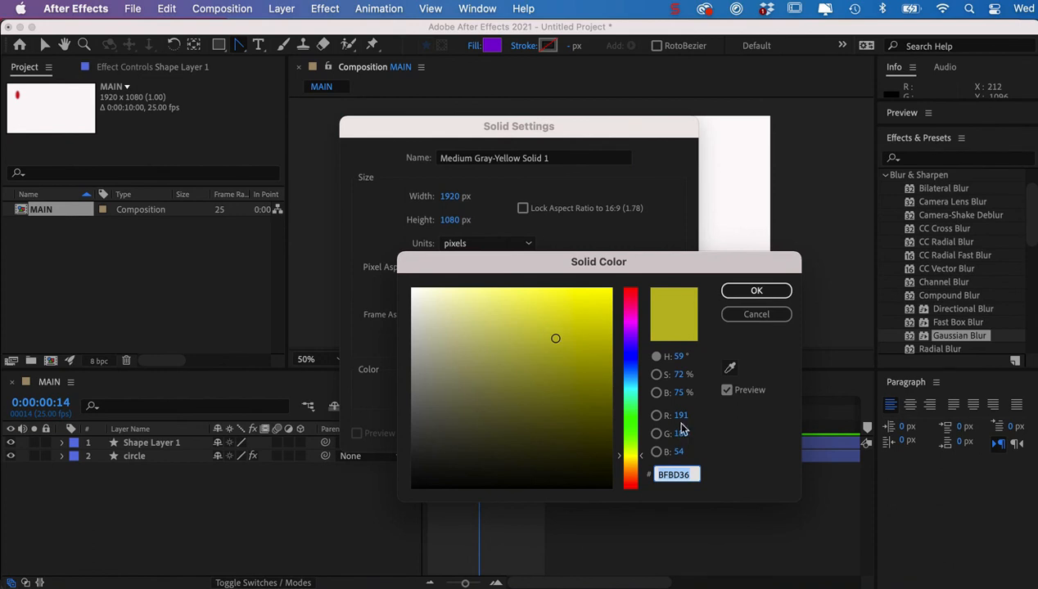
{"action": "left_click", "coordinate": [413, 292]}
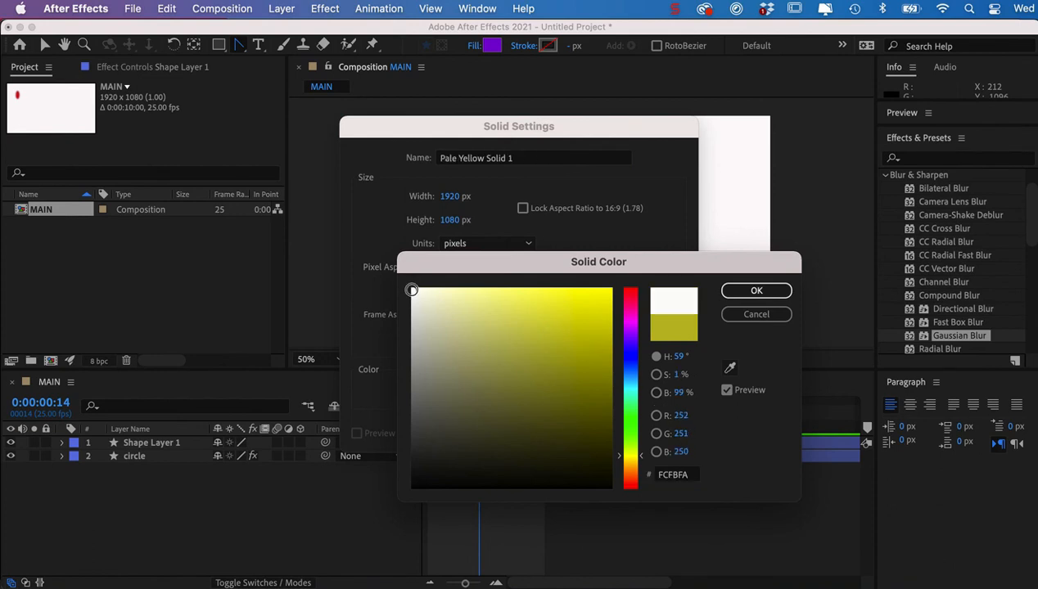
Set the solid's colour to pure white with RGB values 255, 255, 255.
{"action": "left_click", "coordinate": [682, 417]}
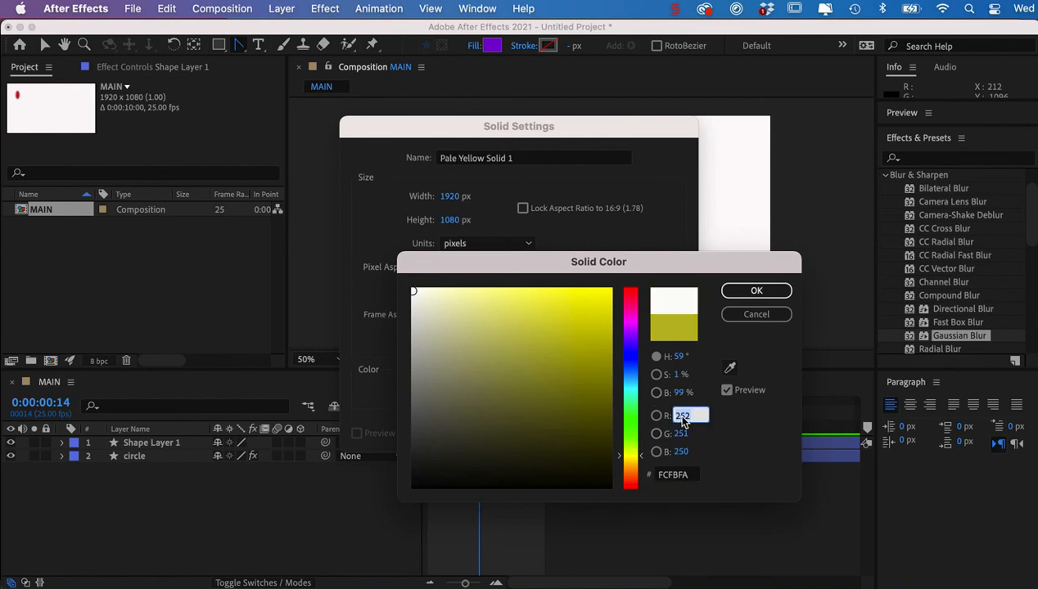
{"action": "type", "text": "255"}
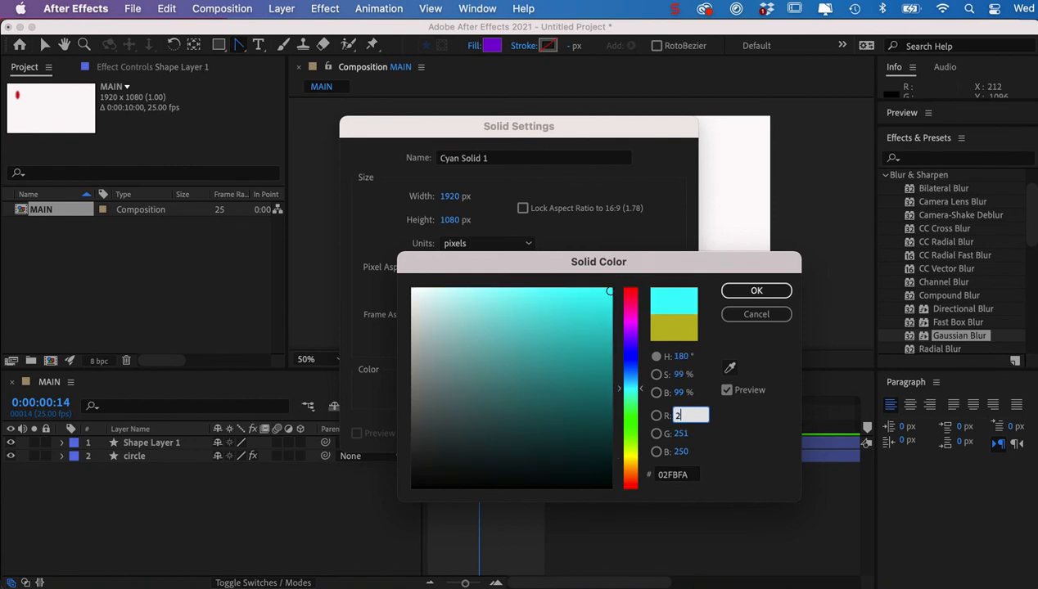
{"action": "key", "text": "Tab"}
{"action": "type", "text": "255"}
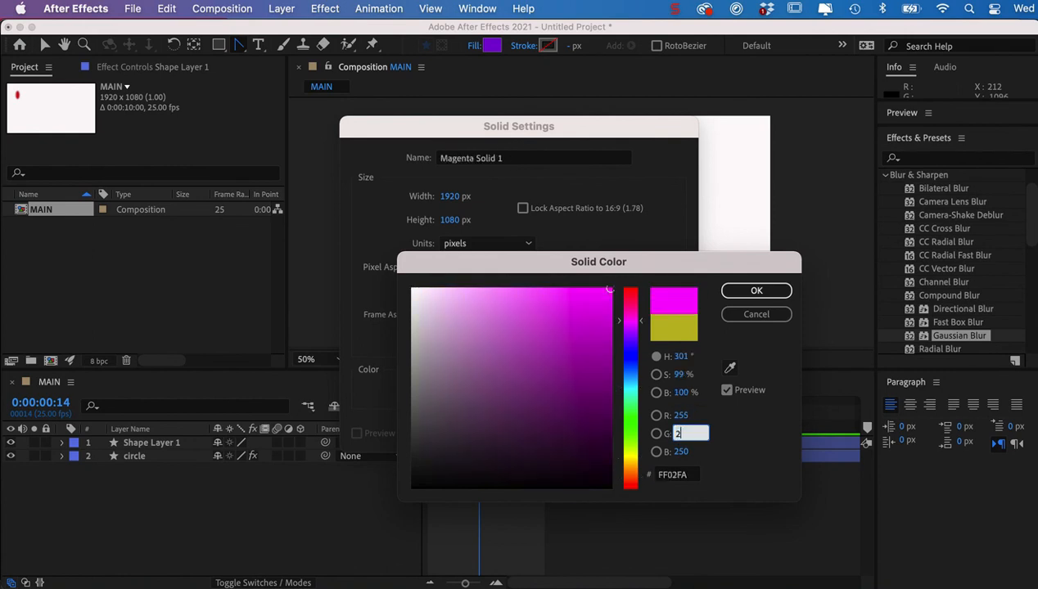
{"action": "key", "text": "Tab"}
{"action": "type", "text": "255"}
{"action": "key", "text": "Tab"}
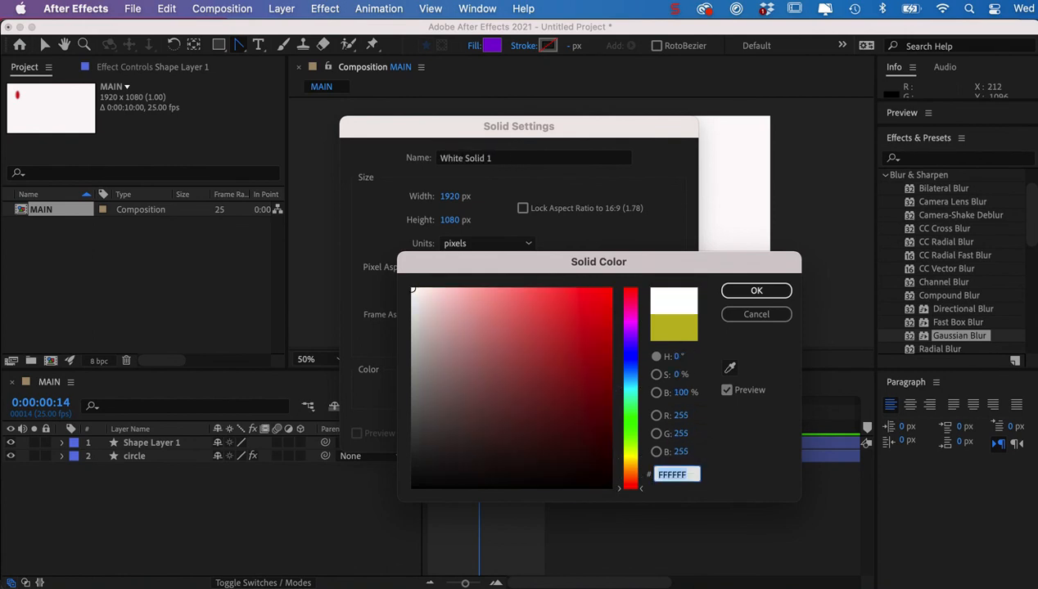
{"action": "left_click", "coordinate": [757, 291]}
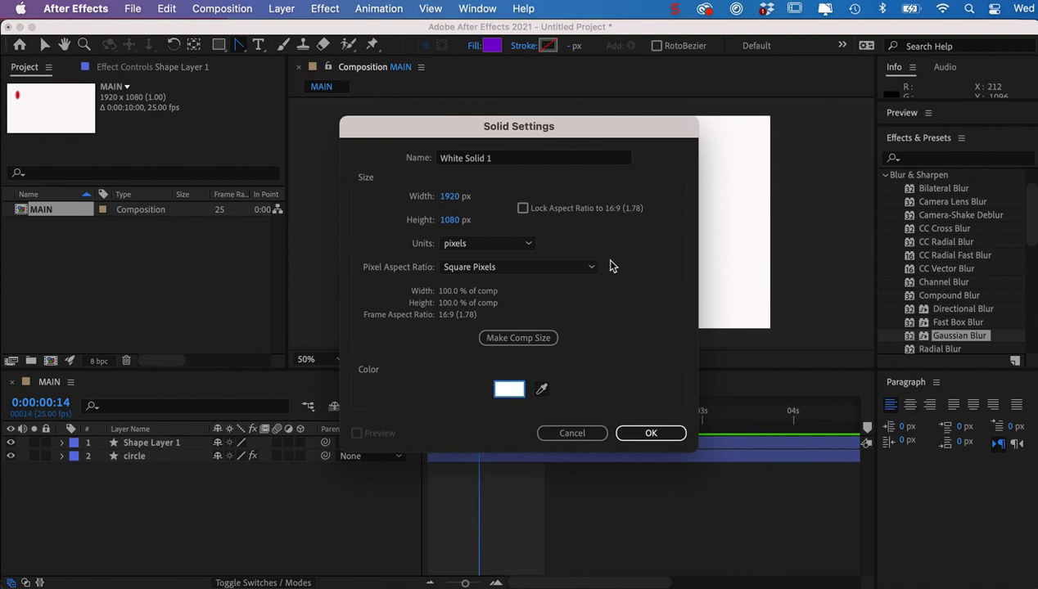
Add the white solid beneath the circle layer as a background and switch to the Selection tool.
{"action": "left_click", "coordinate": [652, 438]}
{"action": "left_click", "coordinate": [651, 434]}
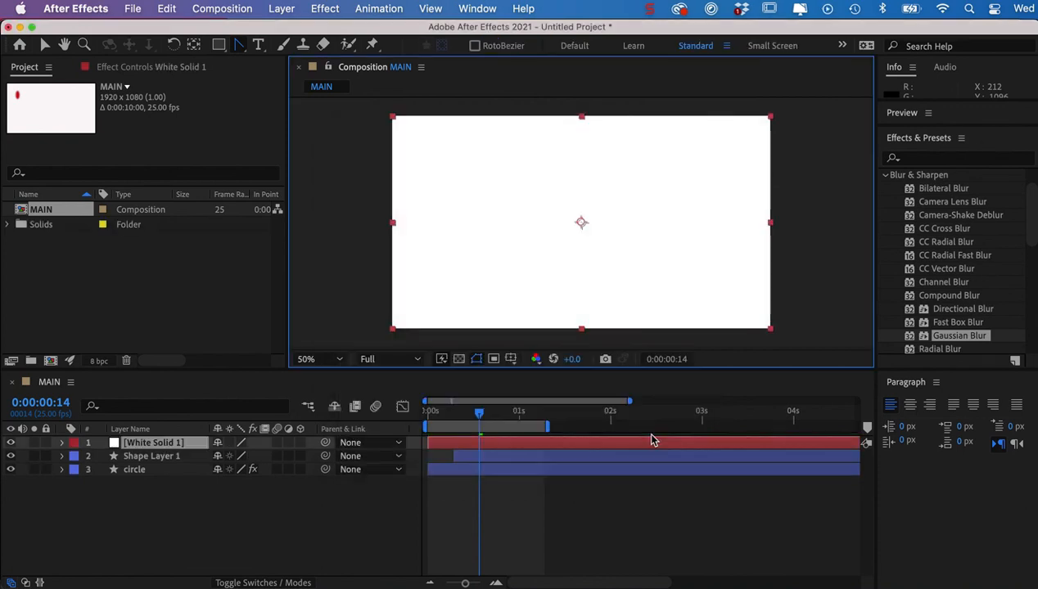
{"action": "left_click_drag", "start_coordinate": [151, 449], "coordinate": [149, 481]}
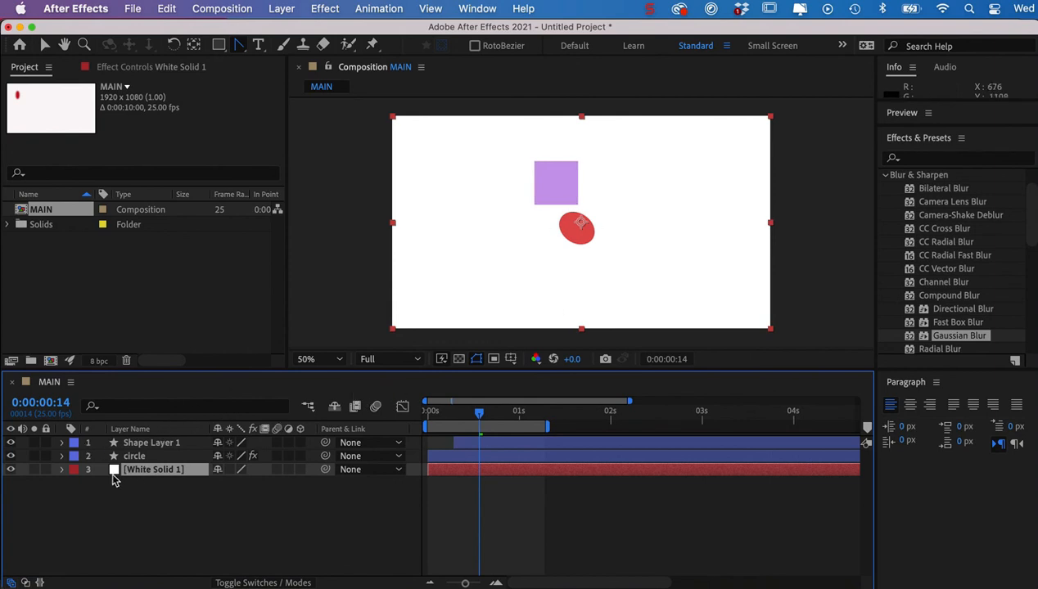
{"action": "key", "text": "v"}
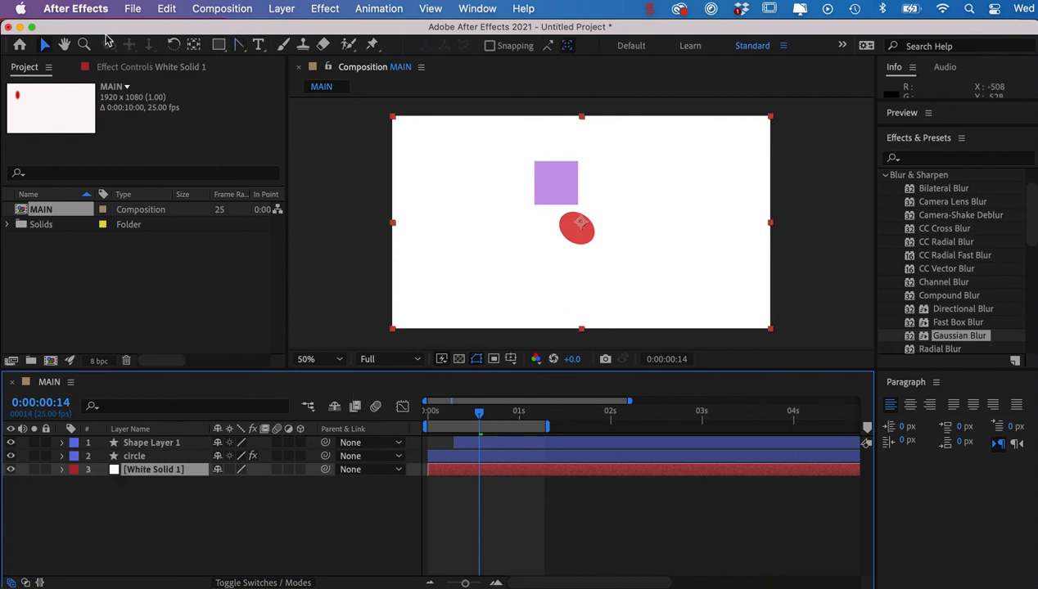
Add the MAIN composition to the Adobe Media Encoder queue and name its new output file MAIN1.
{"action": "left_click", "coordinate": [217, 9]}
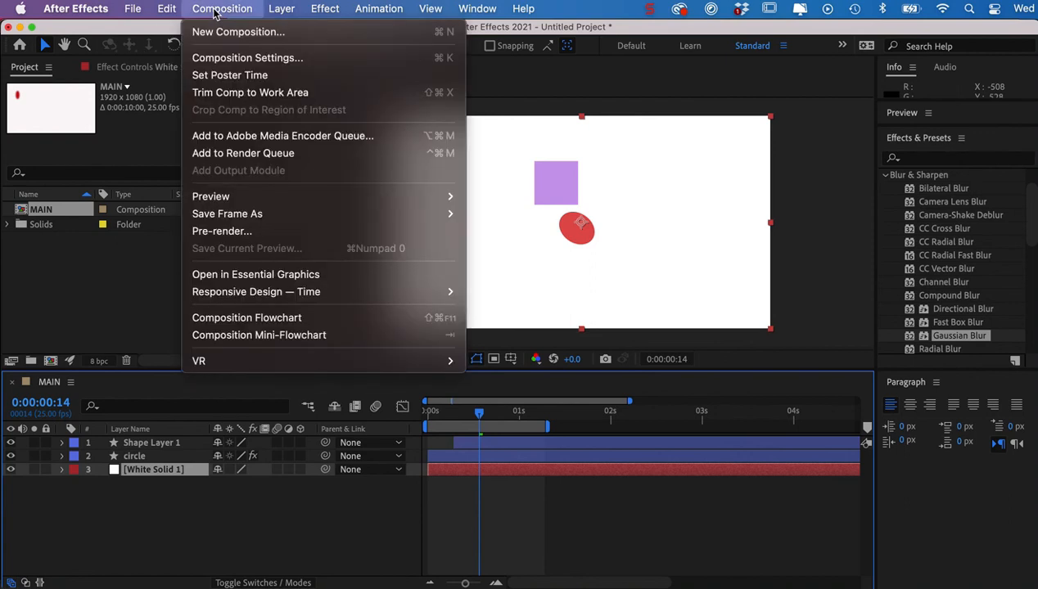
{"action": "left_click", "coordinate": [235, 137]}
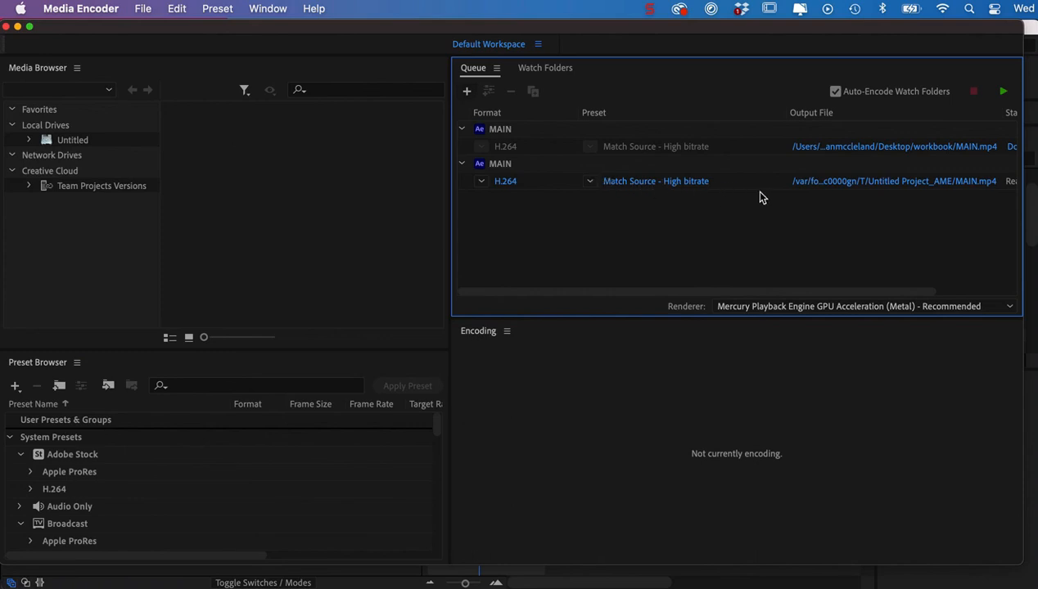
{"action": "left_click", "coordinate": [836, 182]}
{"action": "left_click", "coordinate": [570, 134]}
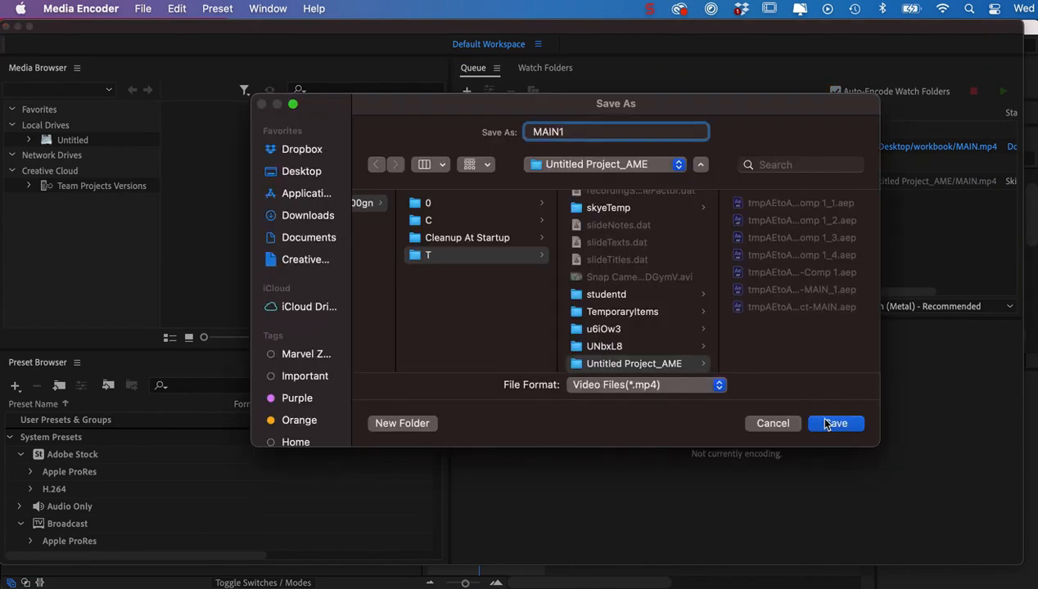
Save the MAIN1 output to the workbook folder and start encoding the queue.
{"action": "left_click", "coordinate": [609, 165]}
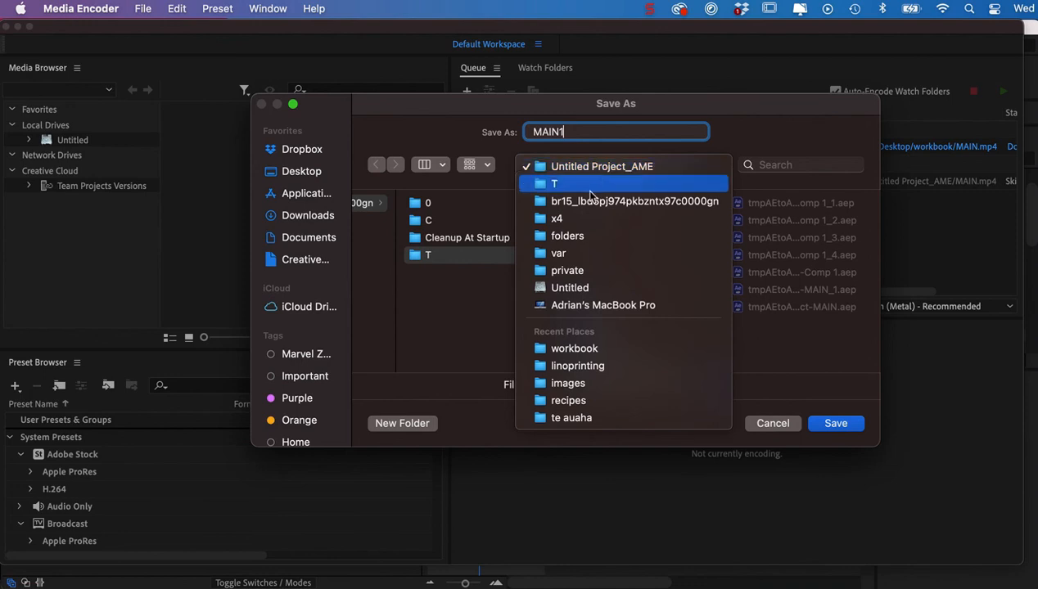
{"action": "left_click", "coordinate": [575, 348]}
{"action": "left_click", "coordinate": [822, 424]}
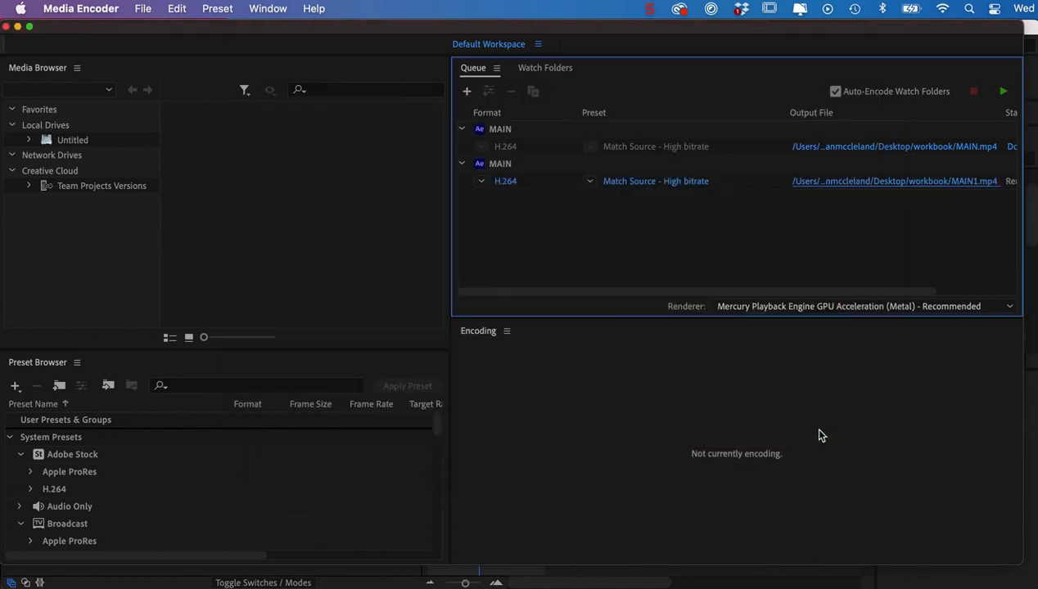
{"action": "left_click", "coordinate": [1004, 91]}
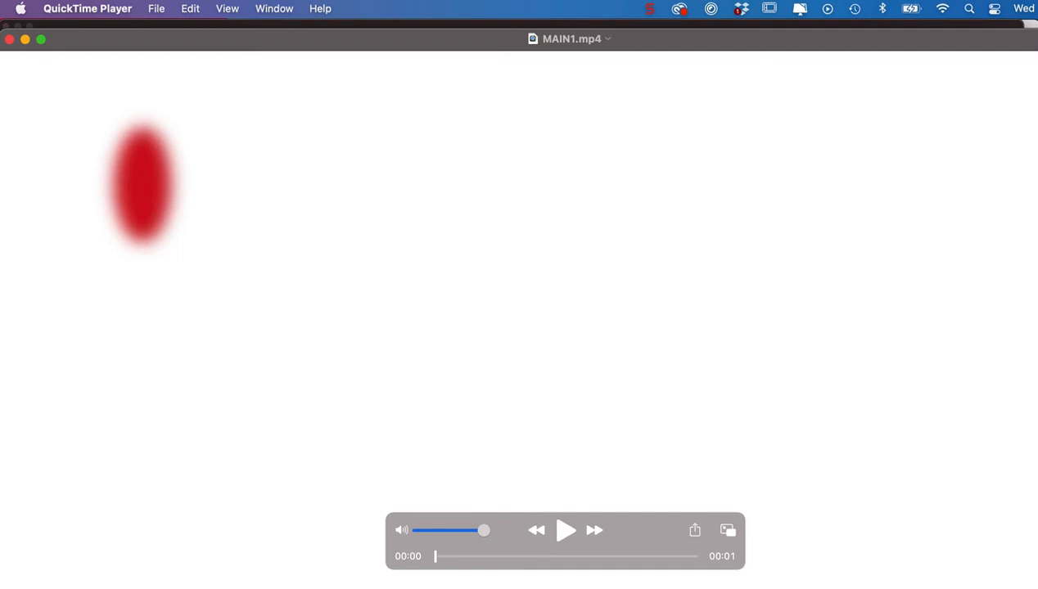
Play the rendered MAIN1.mp4 on a loop in a slightly smaller QuickTime Player window and pause it.
{"action": "left_click_drag", "start_coordinate": [1037, 588], "coordinate": [970, 575]}
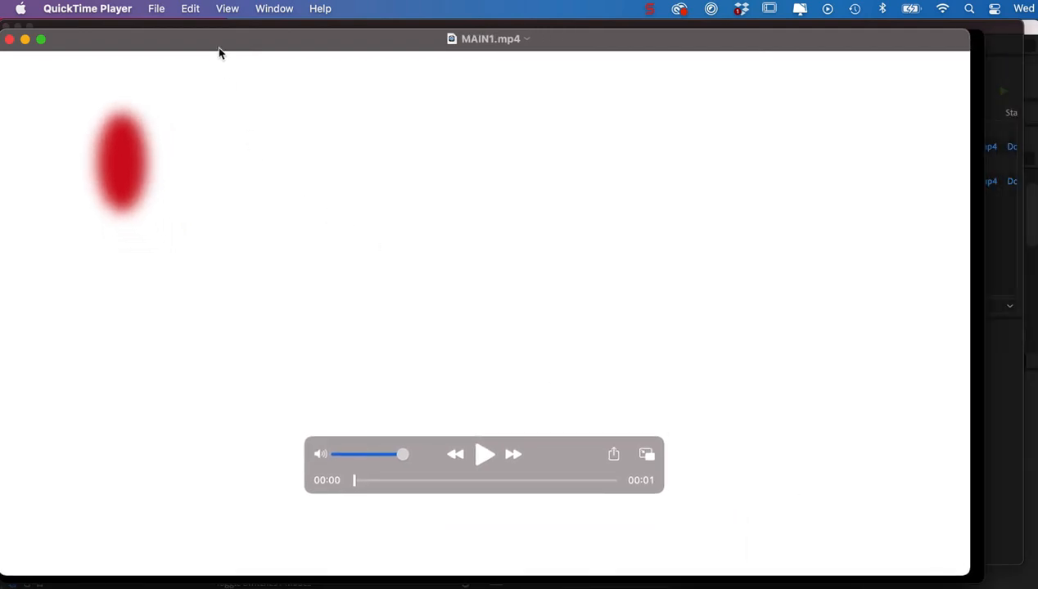
{"action": "left_click", "coordinate": [227, 8]}
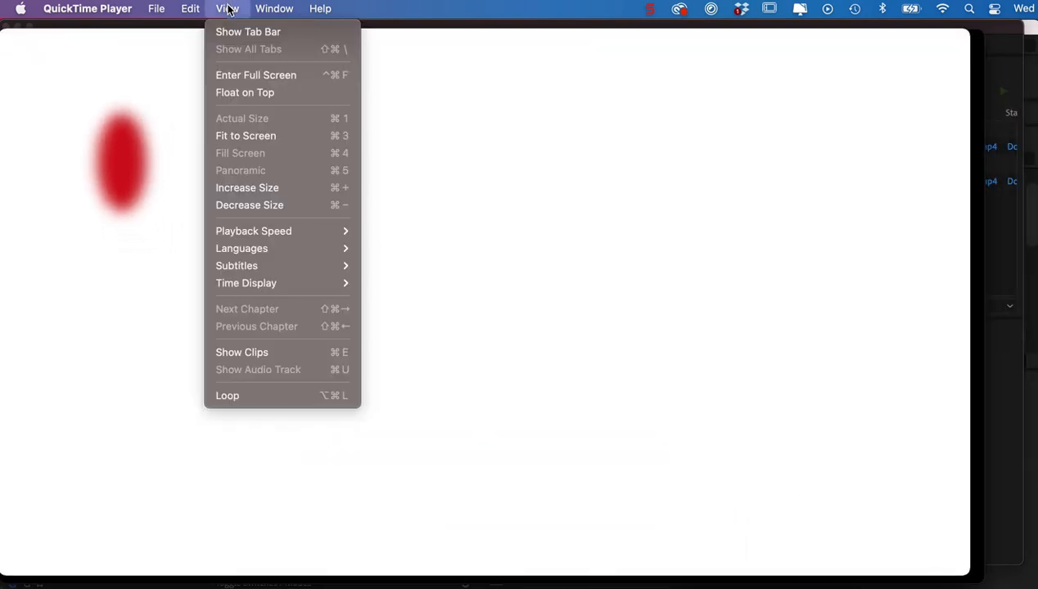
{"action": "left_click", "coordinate": [262, 395]}
{"action": "left_click", "coordinate": [484, 454]}
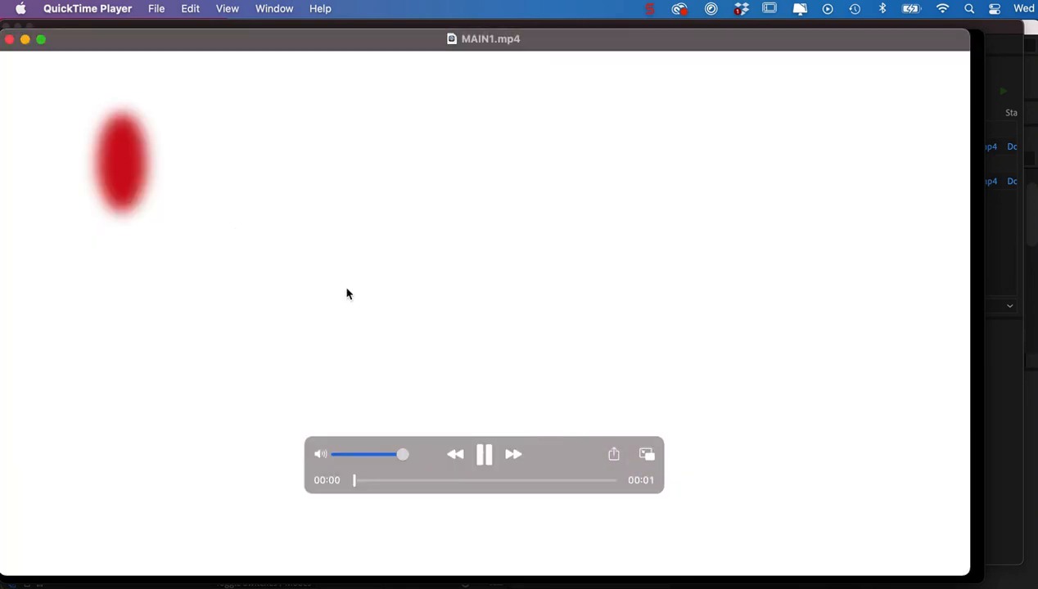
{"action": "left_click", "coordinate": [485, 455]}
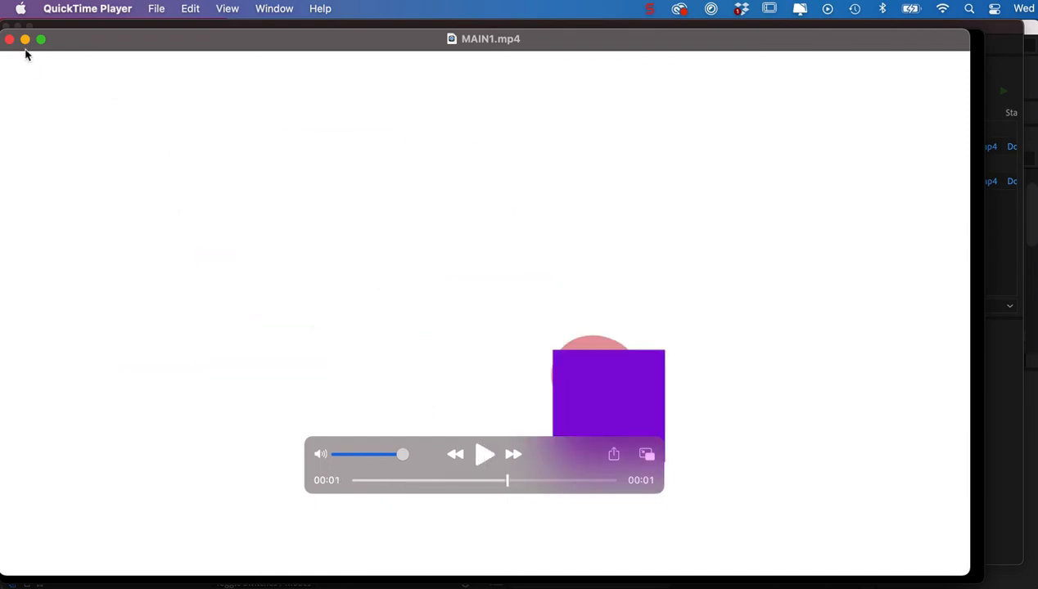